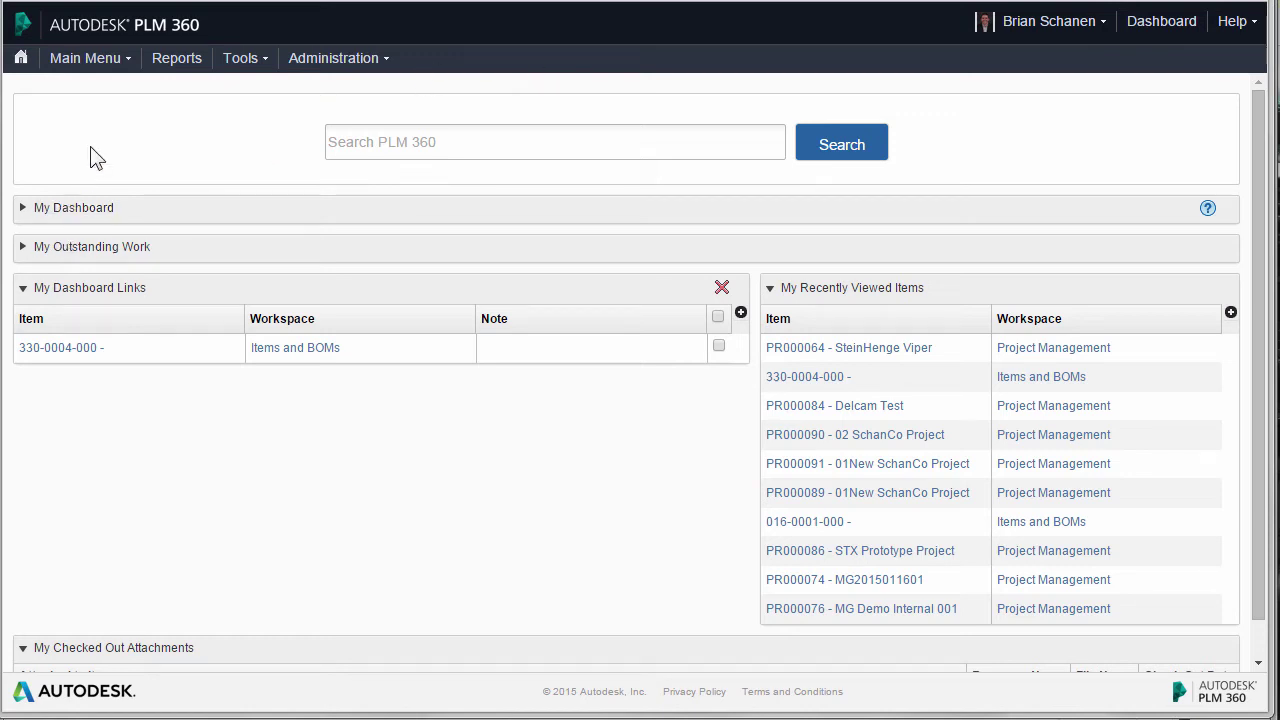
Open the Project Management workspace under Program Management and start a new project record
{"action": "left_click", "coordinate": [80, 58]}
{"action": "mouse_move", "coordinate": [100, 100]}
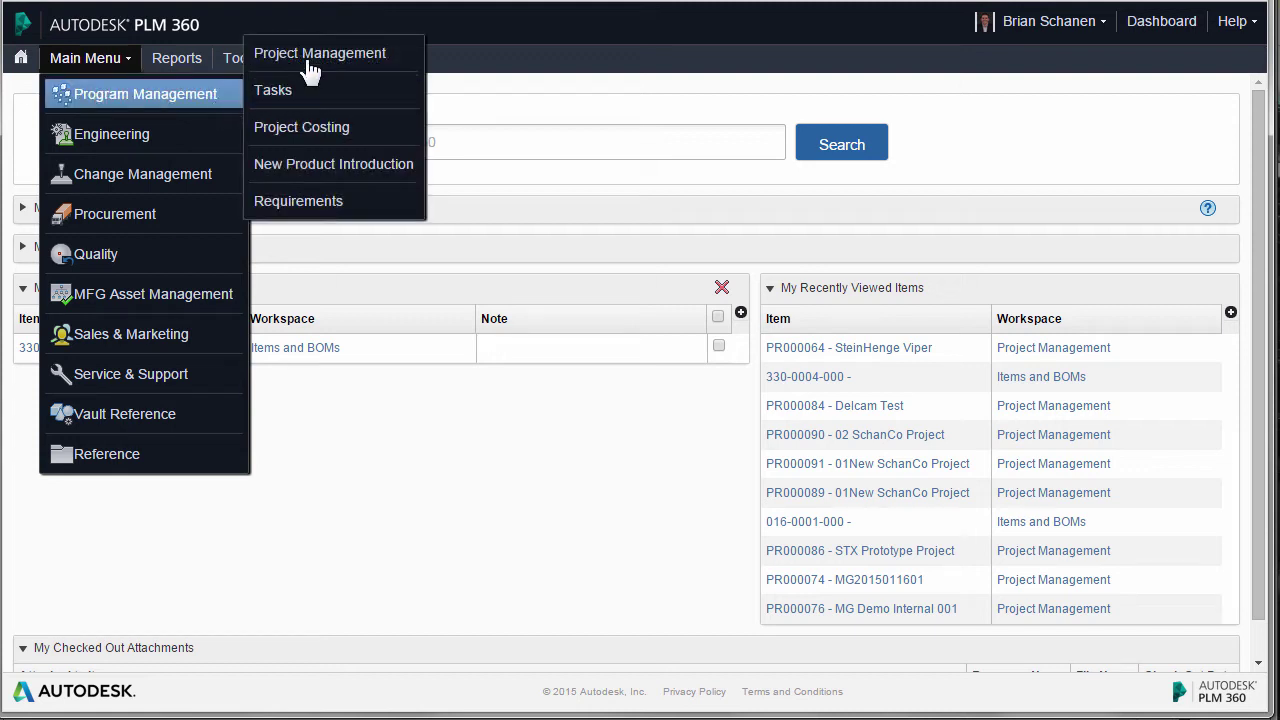
{"action": "left_click", "coordinate": [375, 58]}
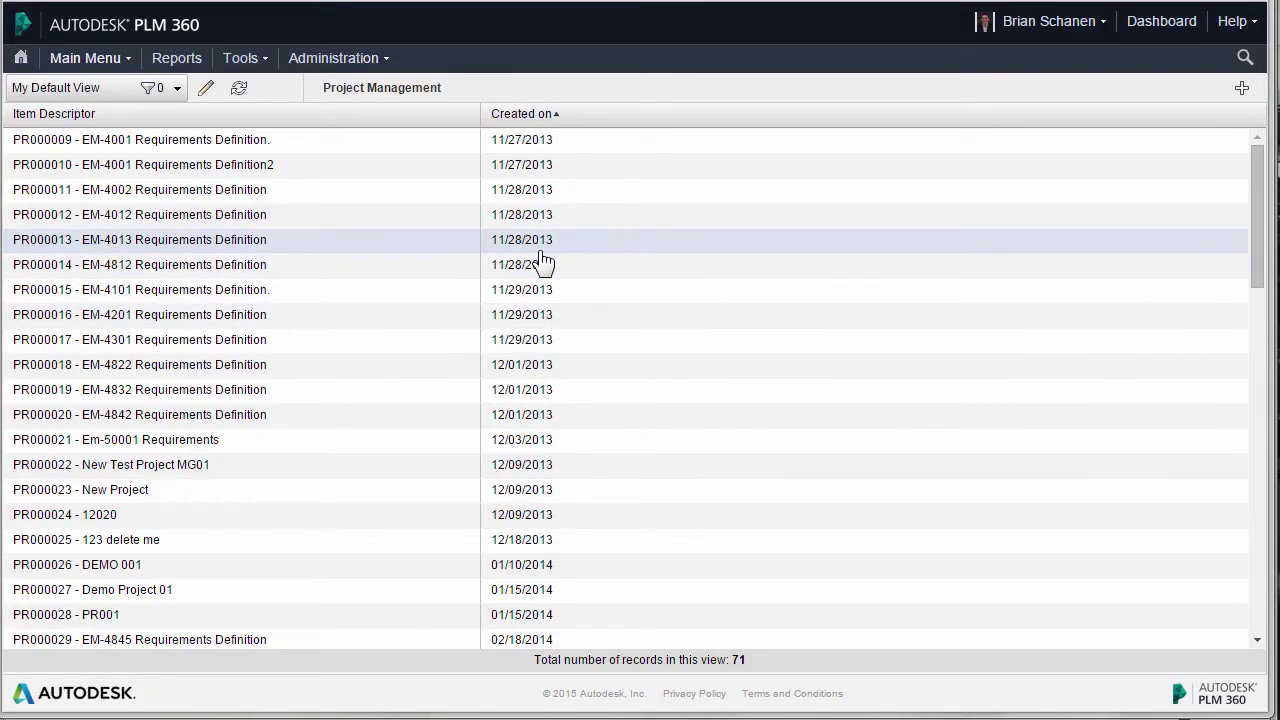
{"action": "left_click", "coordinate": [1241, 92]}
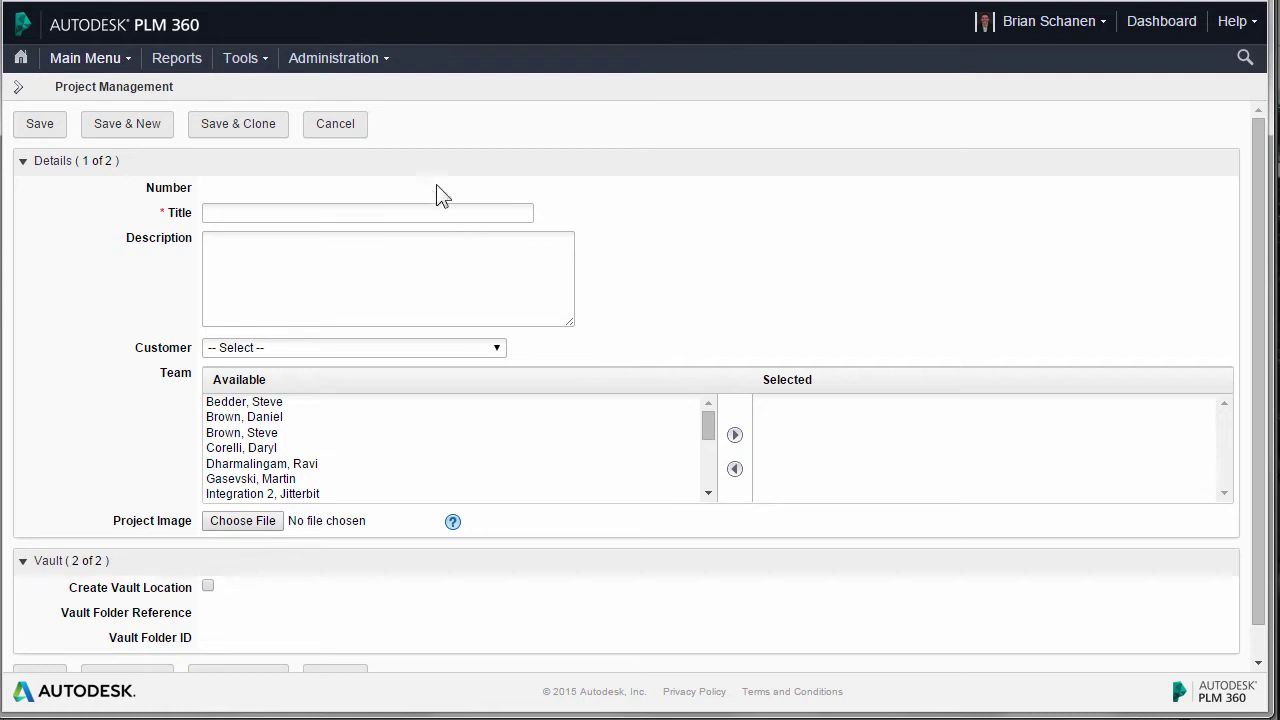
Title the project 001 SchanCo Project, set customer Autodesk, add a team member, enable Create Vault Location, and save it
{"action": "left_click", "coordinate": [401, 212]}
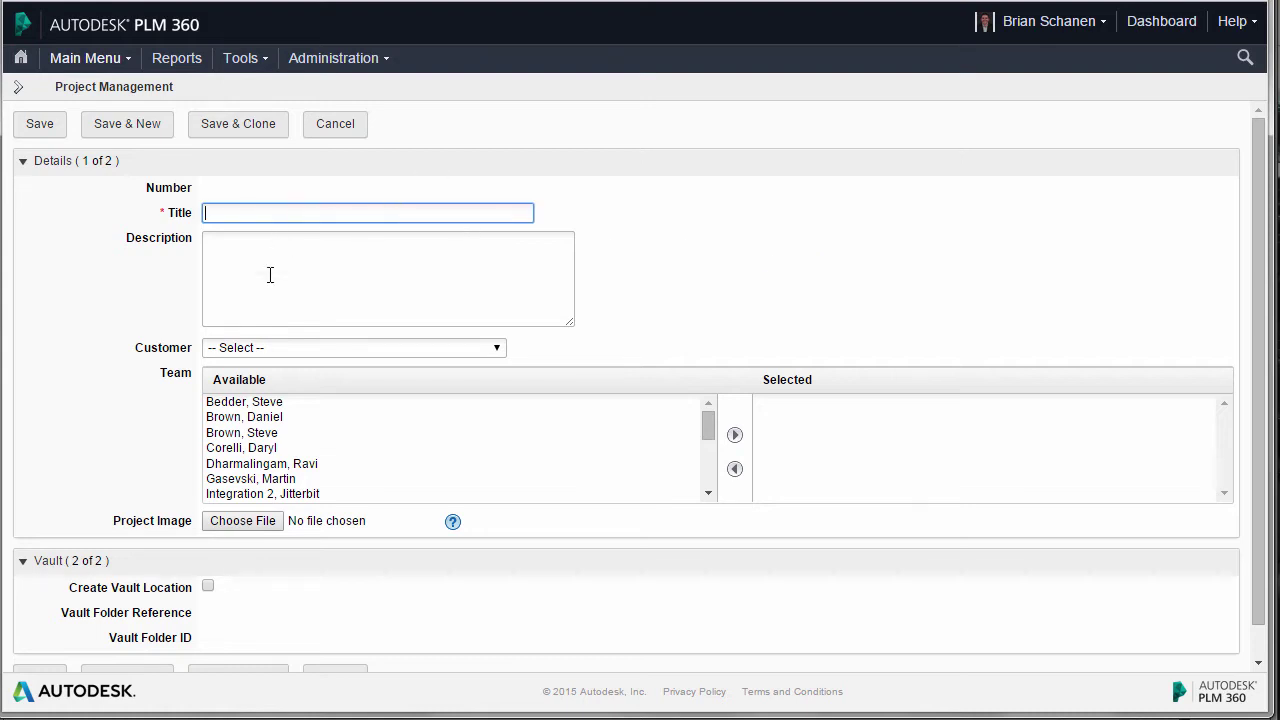
{"action": "left_click", "coordinate": [709, 450]}
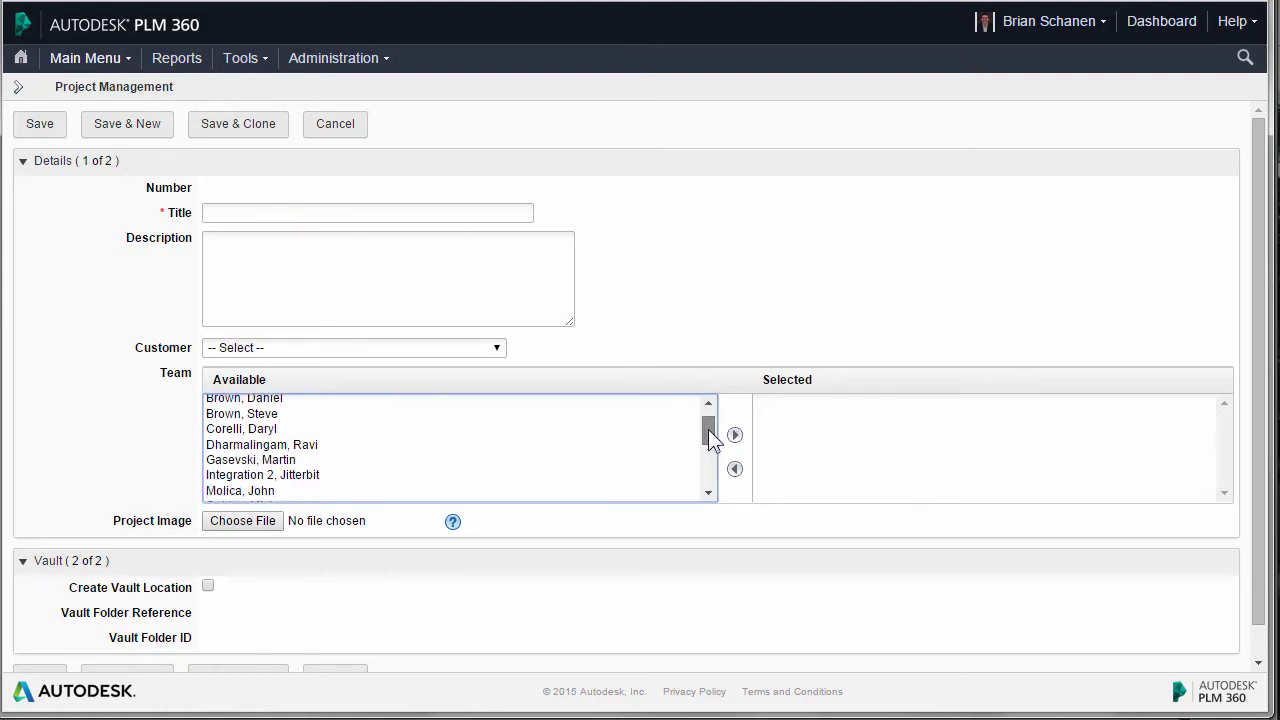
{"action": "left_click", "coordinate": [207, 587]}
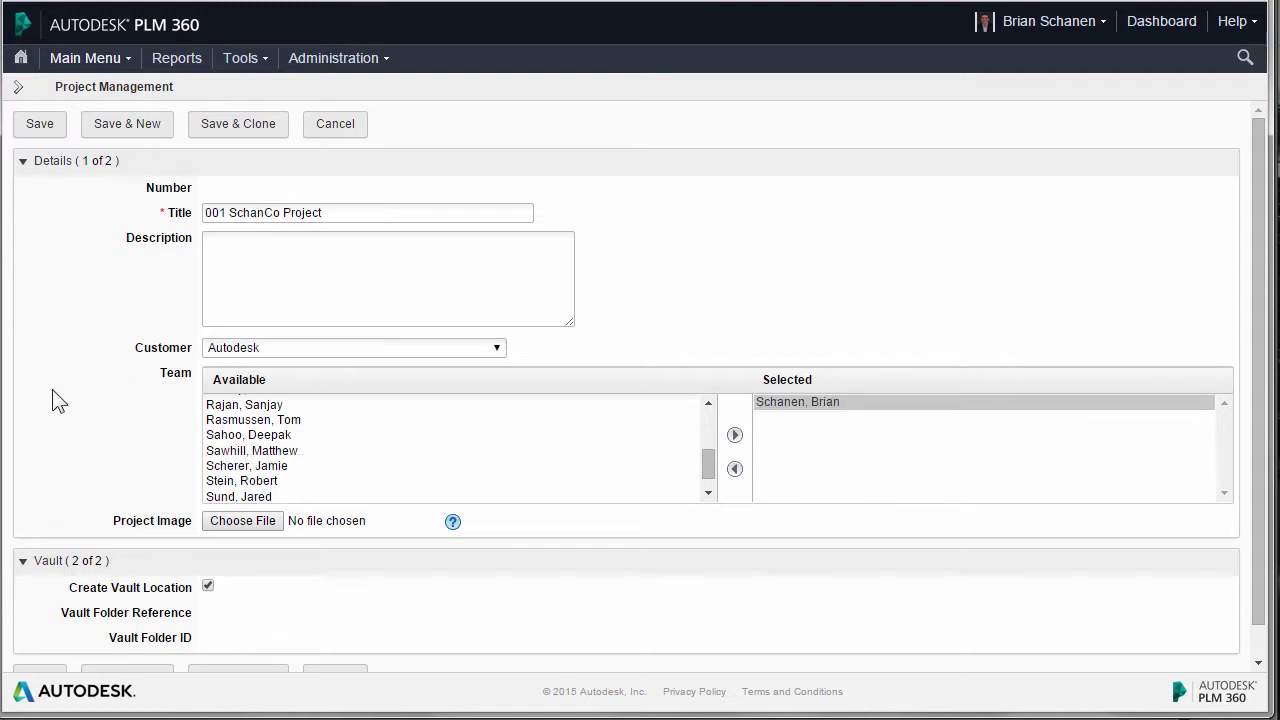
{"action": "scroll", "coordinate": [55, 400], "scroll_direction": "down", "scroll_amount": 2}
{"action": "left_click", "coordinate": [34, 648]}
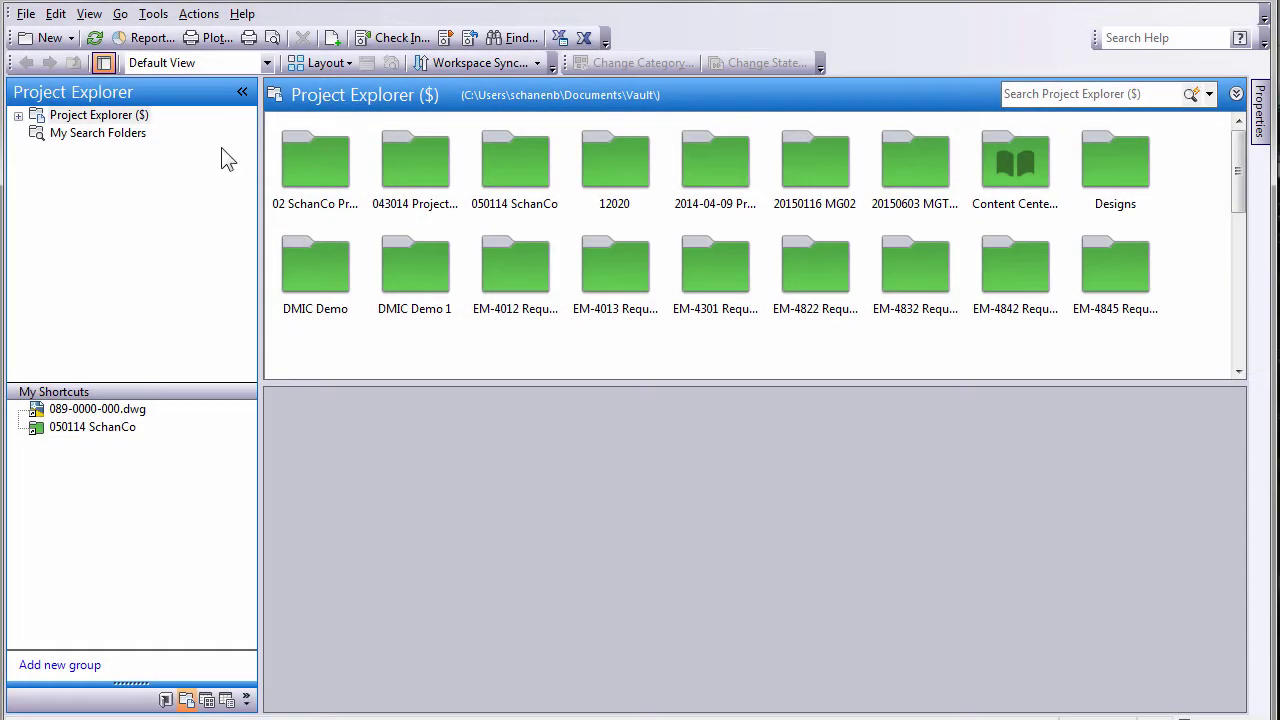
Switch to Vault, refresh Project Explorer, and open the 001 SchanCo Project folder to check its contents
{"action": "left_click", "coordinate": [94, 38]}
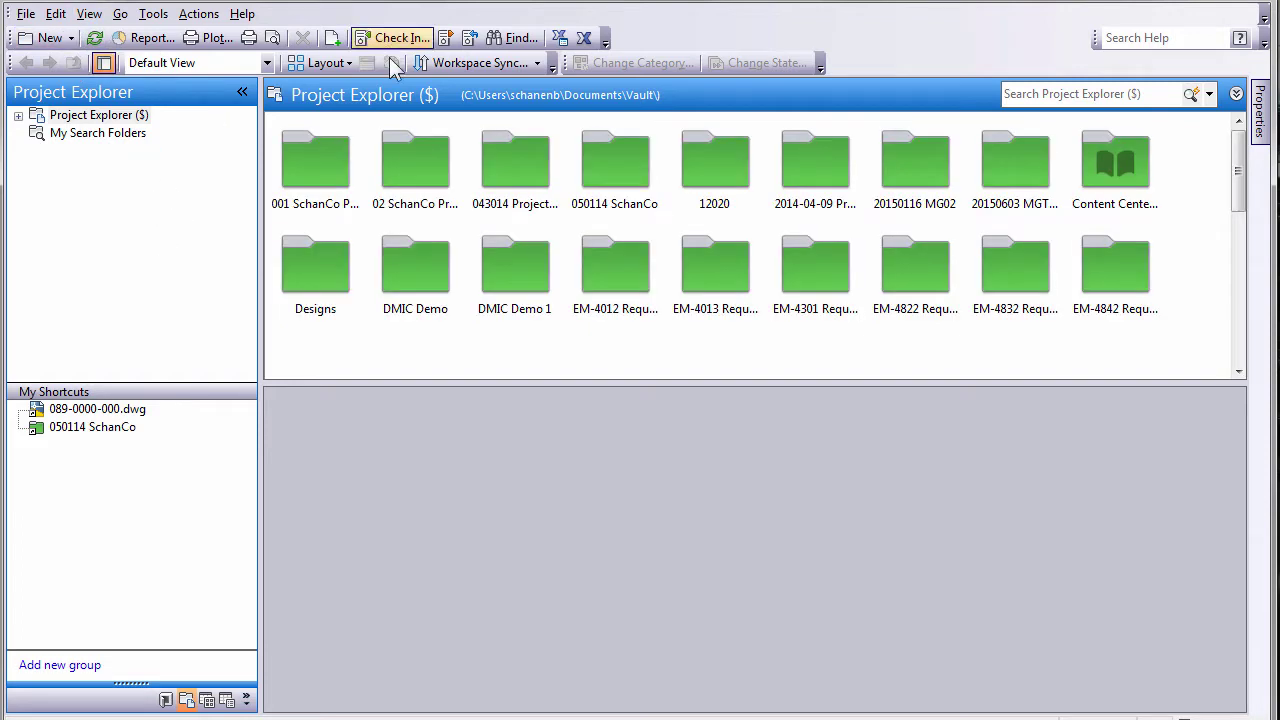
{"action": "left_click", "coordinate": [18, 116]}
{"action": "left_click", "coordinate": [104, 134]}
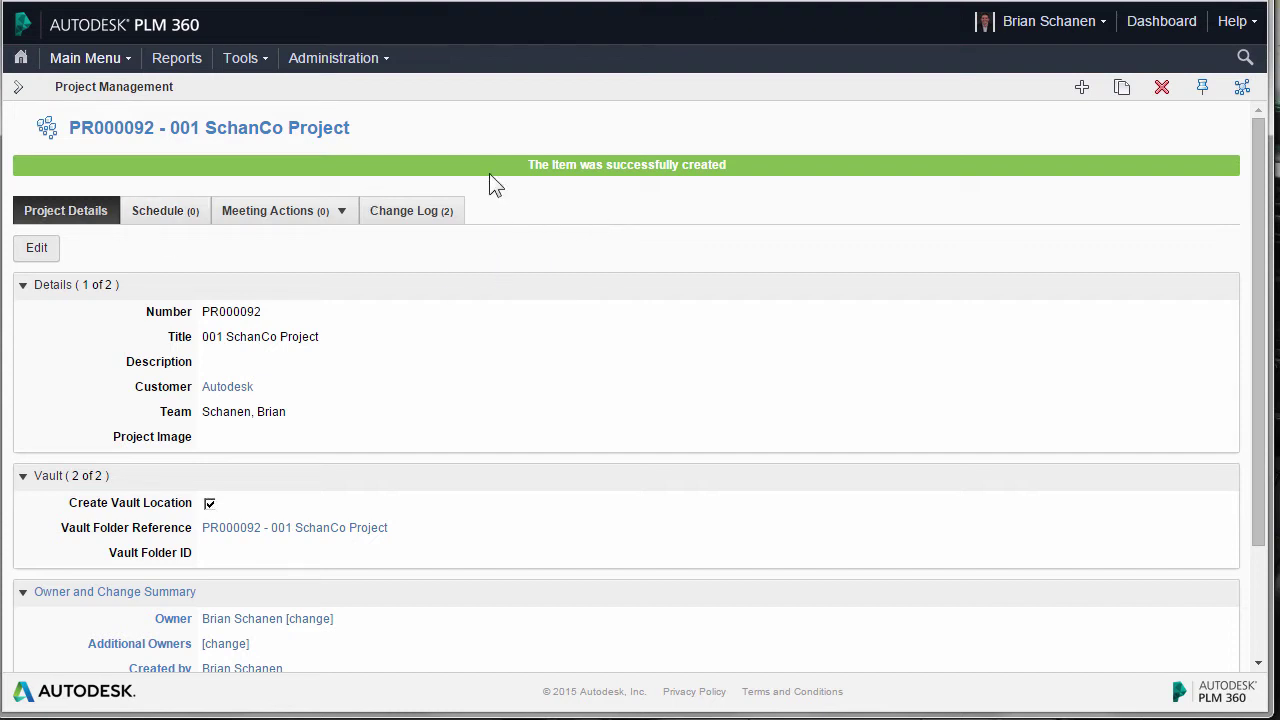
Switch back to PLM 360 and start a new item in the Engineering Items and BOMs workspace
{"action": "scroll", "coordinate": [462, 255], "scroll_direction": "down", "scroll_amount": 3}
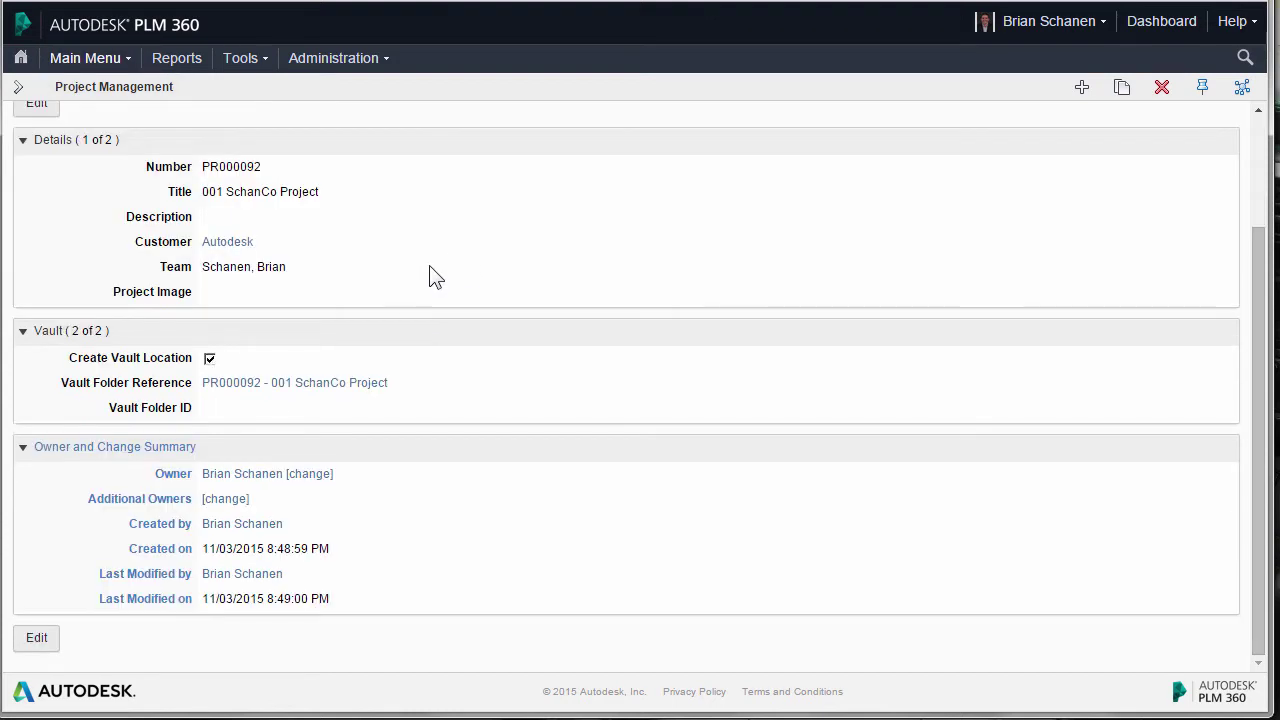
{"action": "left_click", "coordinate": [84, 58]}
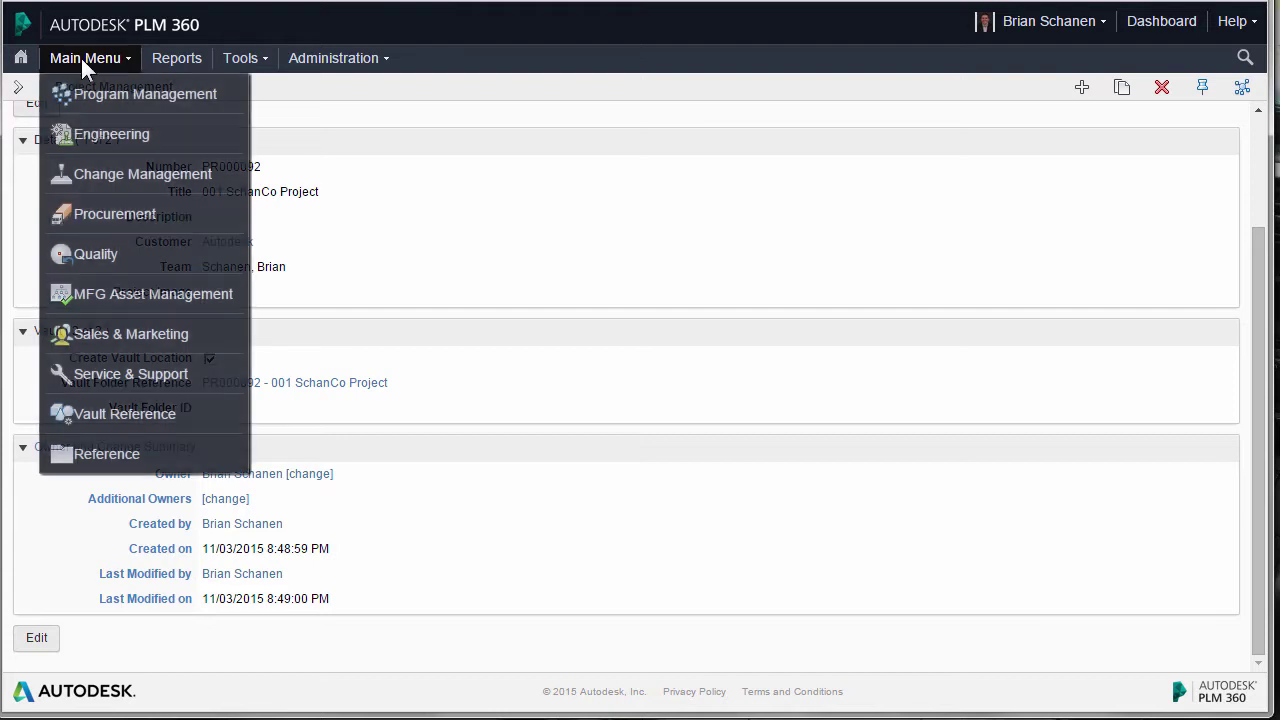
{"action": "mouse_move", "coordinate": [106, 140]}
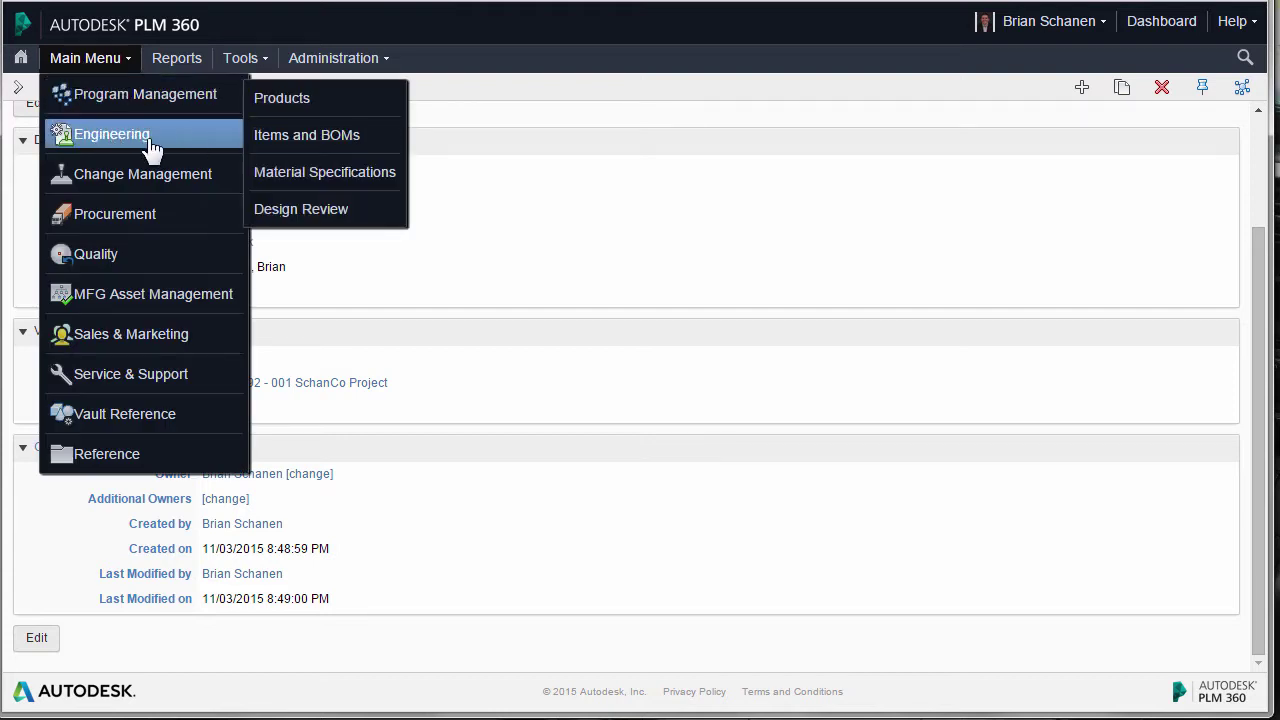
{"action": "left_click", "coordinate": [342, 136]}
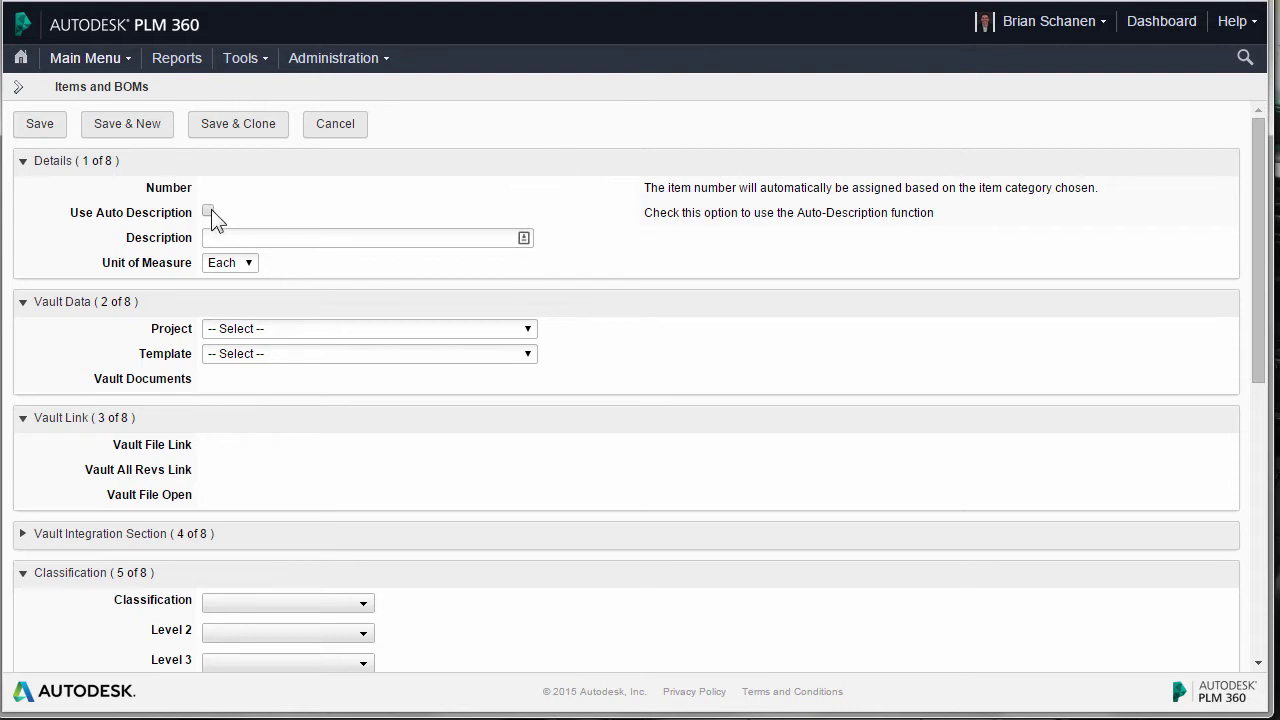
Enable Use Auto Description, describe the item as New drawing, and assign project PR000092 - 001 SchanCo Project with template autocadTemplate.dwg
{"action": "left_click", "coordinate": [316, 238]}
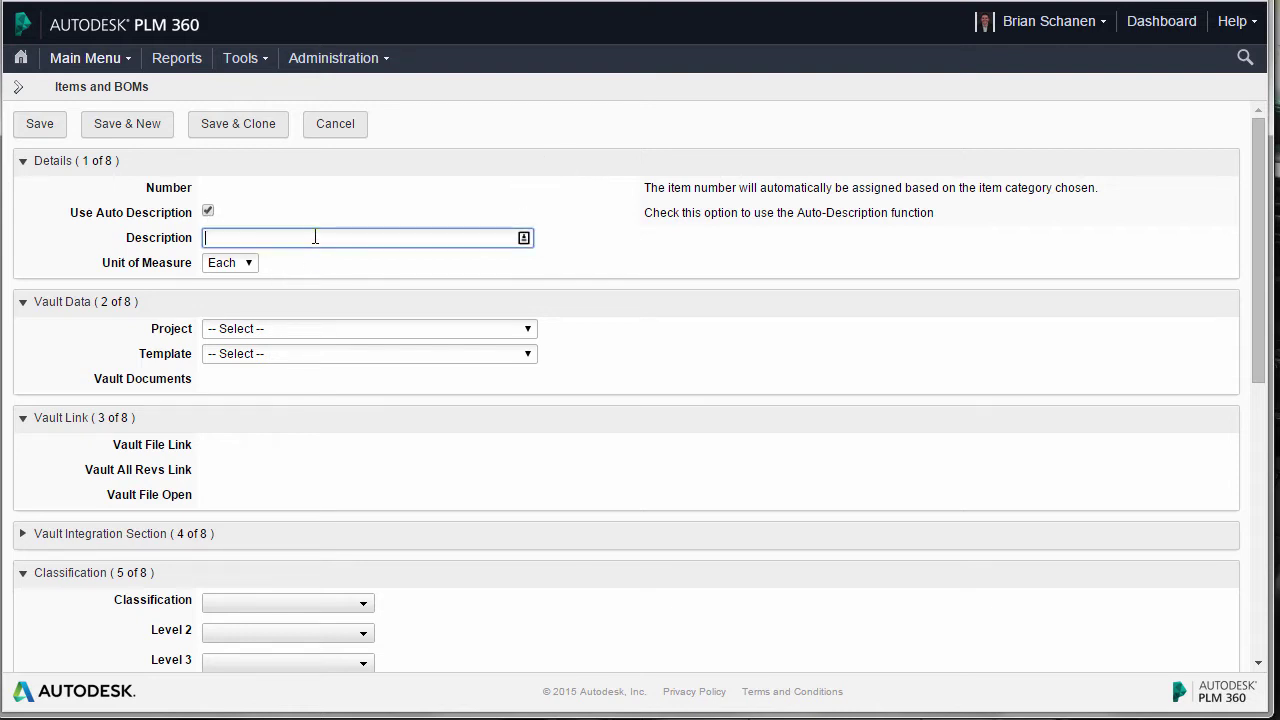
{"action": "left_click", "coordinate": [285, 336]}
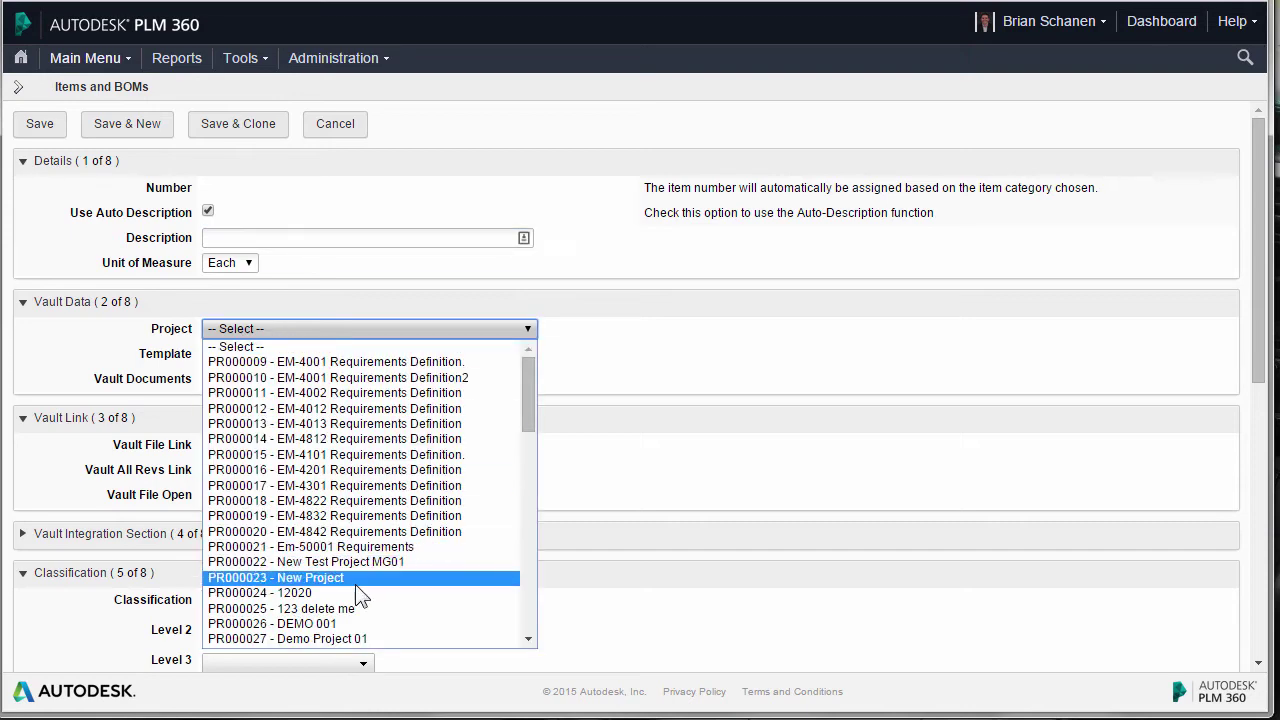
{"action": "left_click_drag", "start_coordinate": [524, 401], "coordinate": [505, 655]}
{"action": "left_click", "coordinate": [361, 638]}
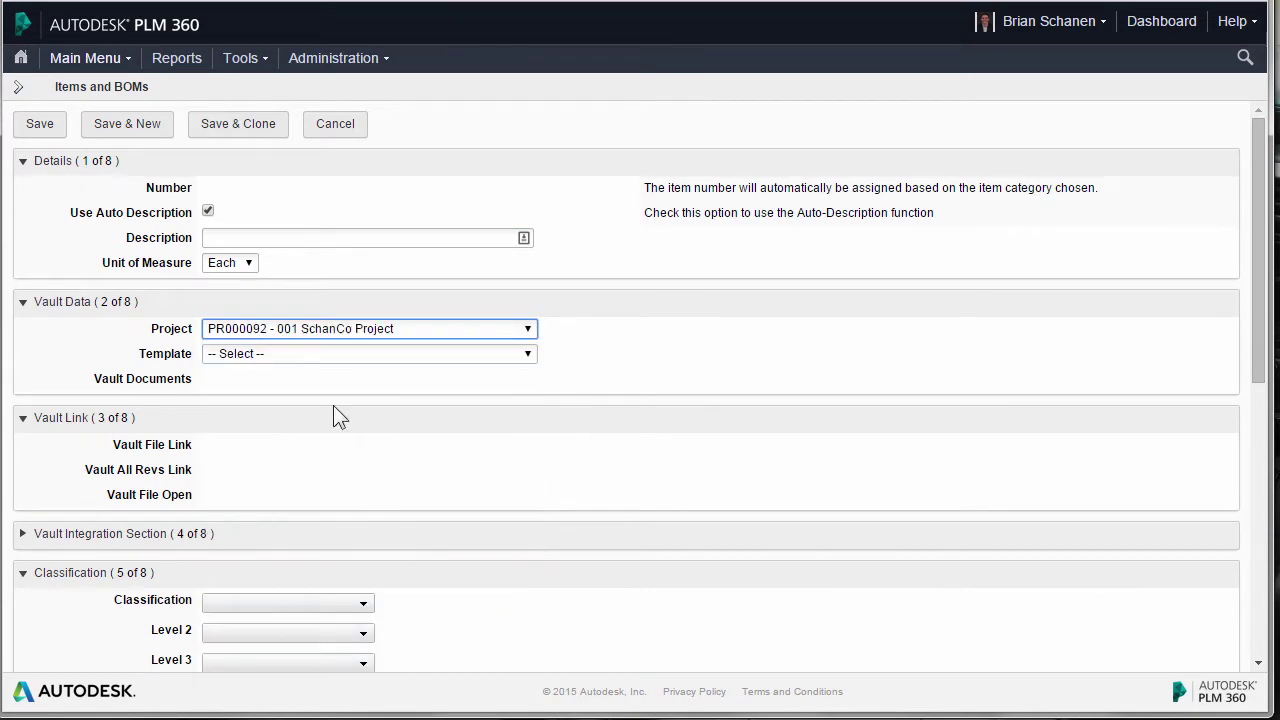
{"action": "left_click", "coordinate": [264, 360]}
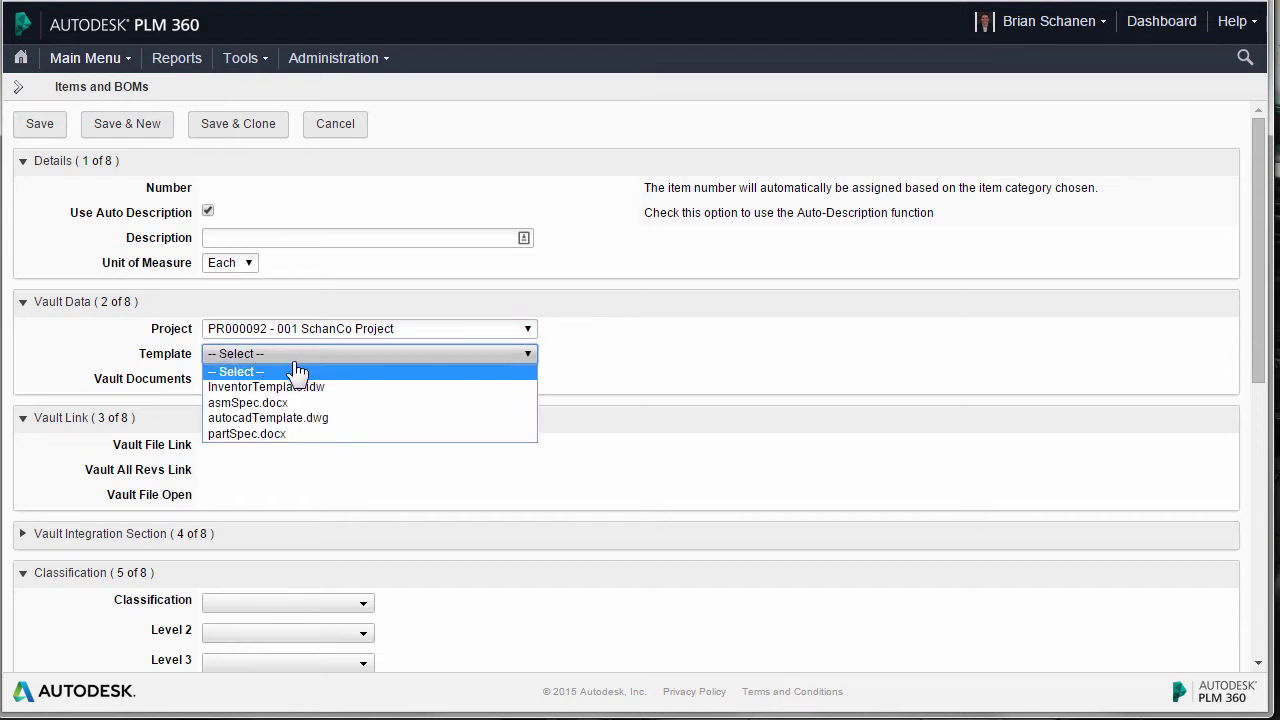
{"action": "left_click", "coordinate": [333, 418]}
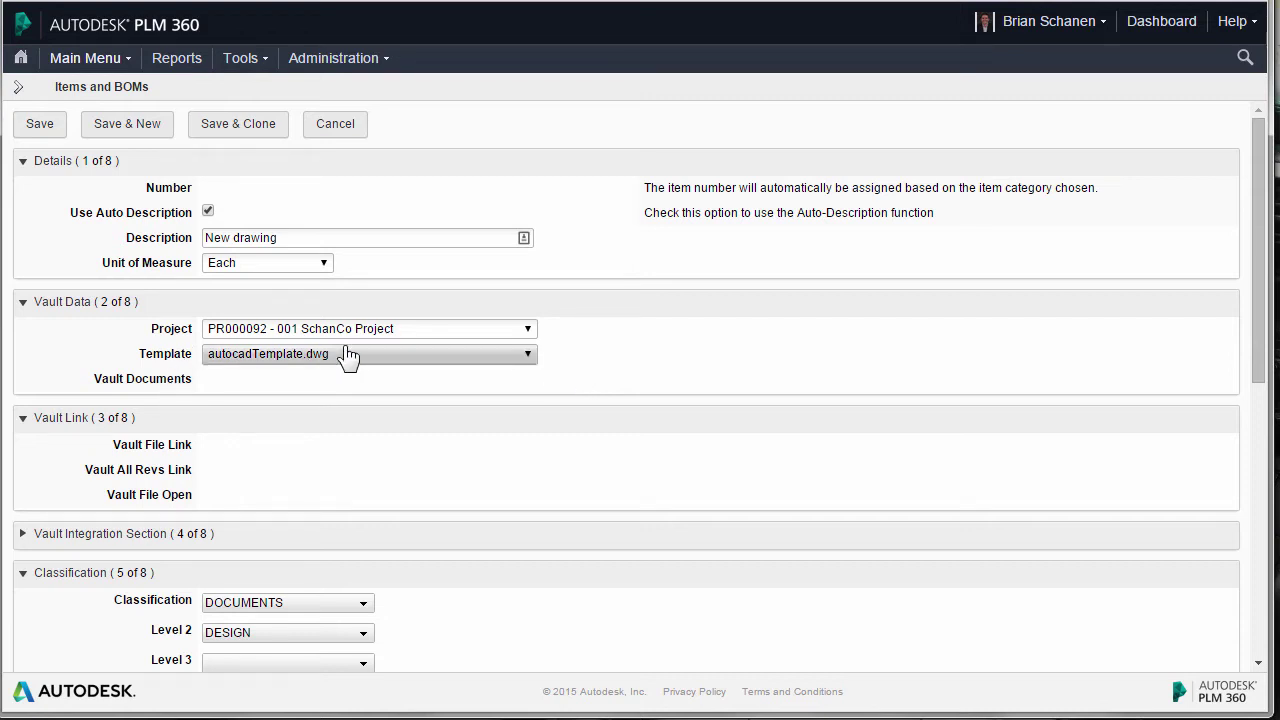
Classify the item as DOCUMENTS, level 2 DESIGN, with class number 330, and save it
{"action": "scroll", "coordinate": [634, 380], "scroll_direction": "down", "scroll_amount": 3}
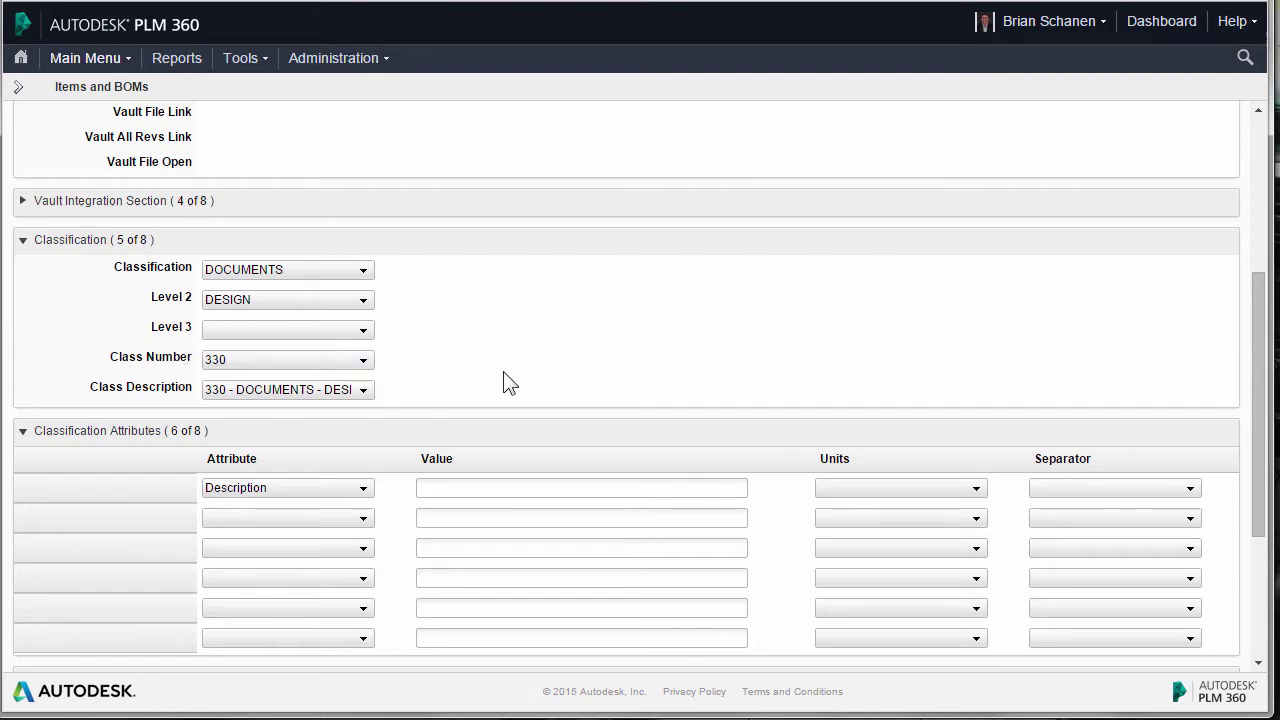
{"action": "scroll", "coordinate": [504, 378], "scroll_direction": "down", "scroll_amount": 5}
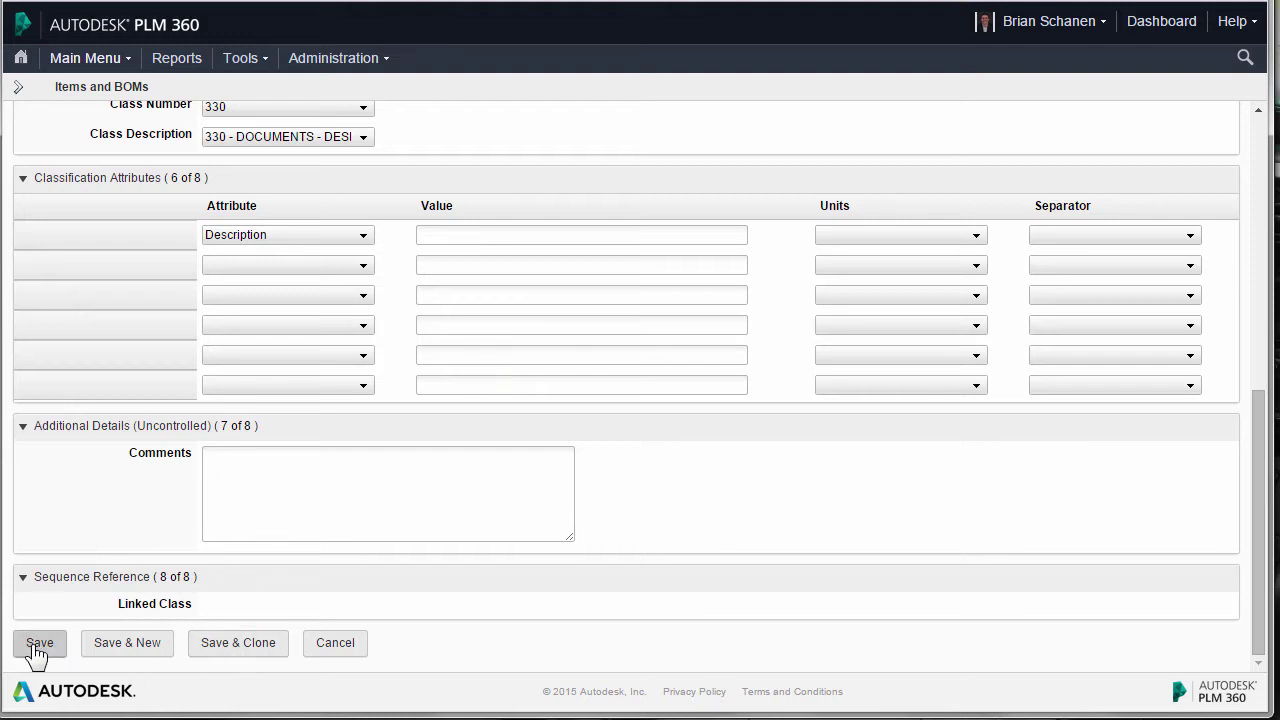
{"action": "left_click", "coordinate": [38, 648]}
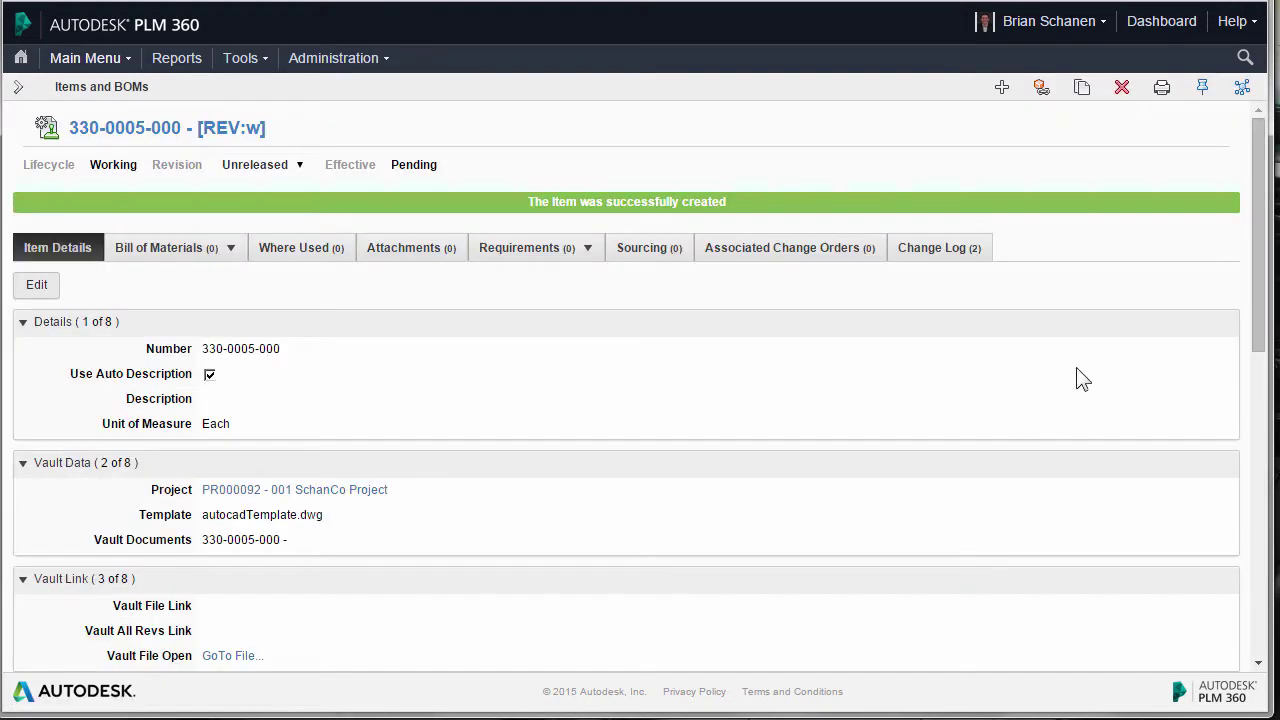
Switch to Vault and refresh the 001 SchanCo Project folder to check for the new item's drawing
{"action": "scroll", "coordinate": [612, 432], "scroll_direction": "down", "scroll_amount": 5}
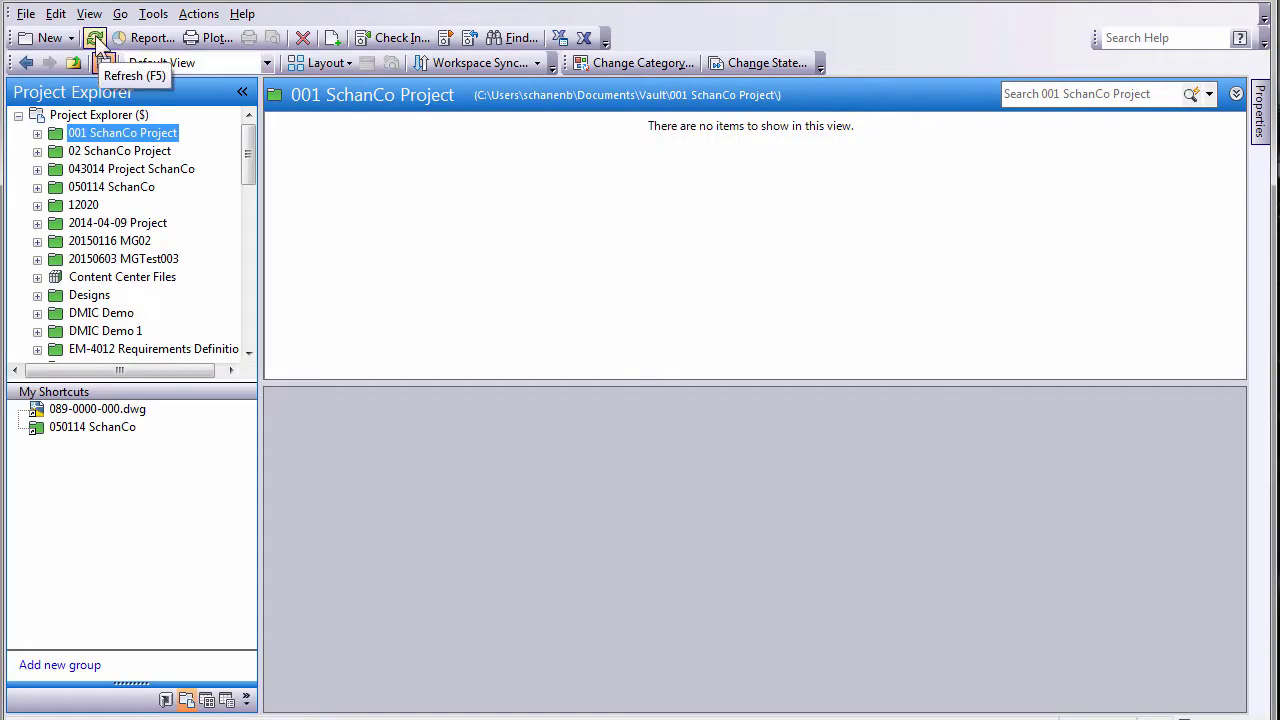
{"action": "left_click", "coordinate": [95, 40]}
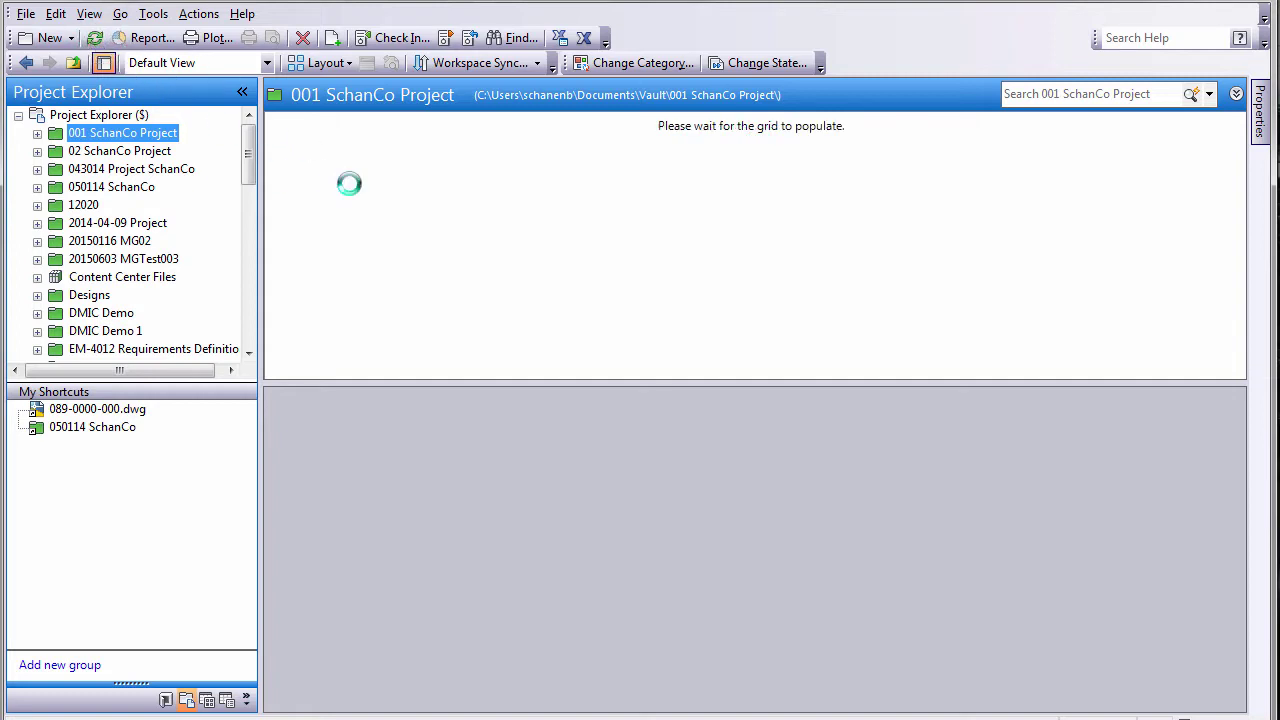
{"action": "left_click", "coordinate": [313, 170]}
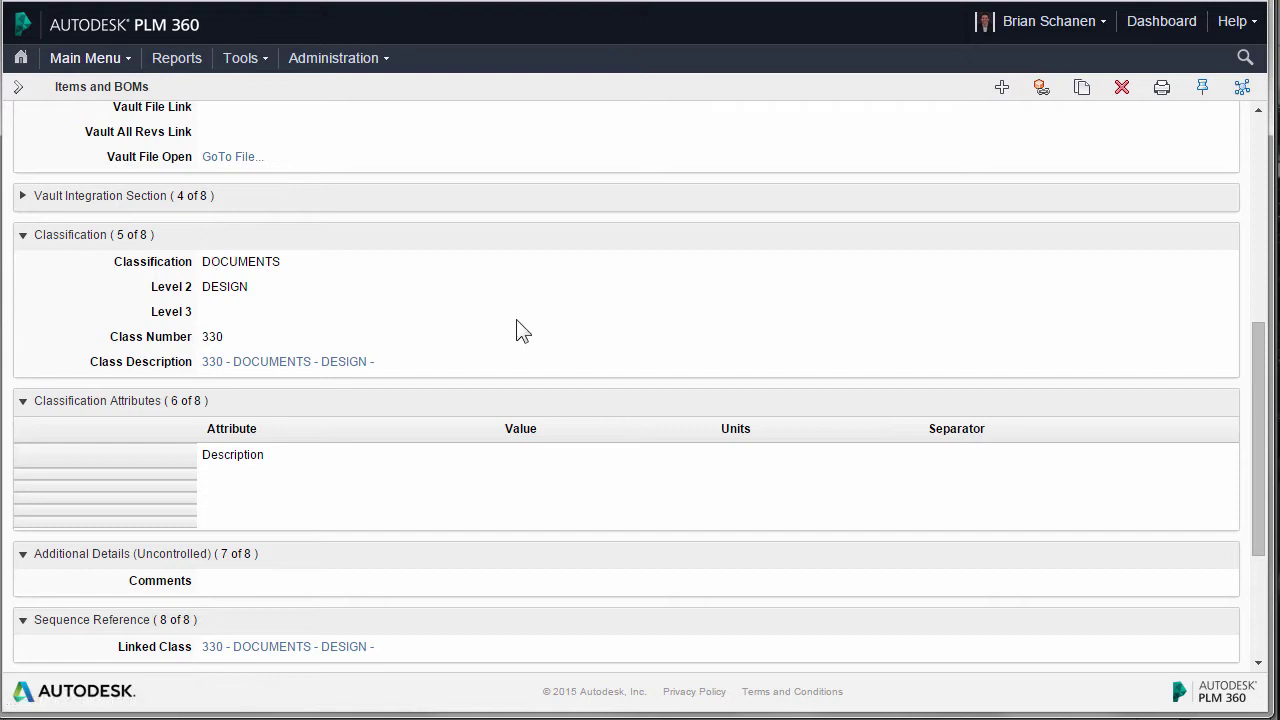
{"action": "scroll", "coordinate": [518, 332], "scroll_direction": "up", "scroll_amount": 5}
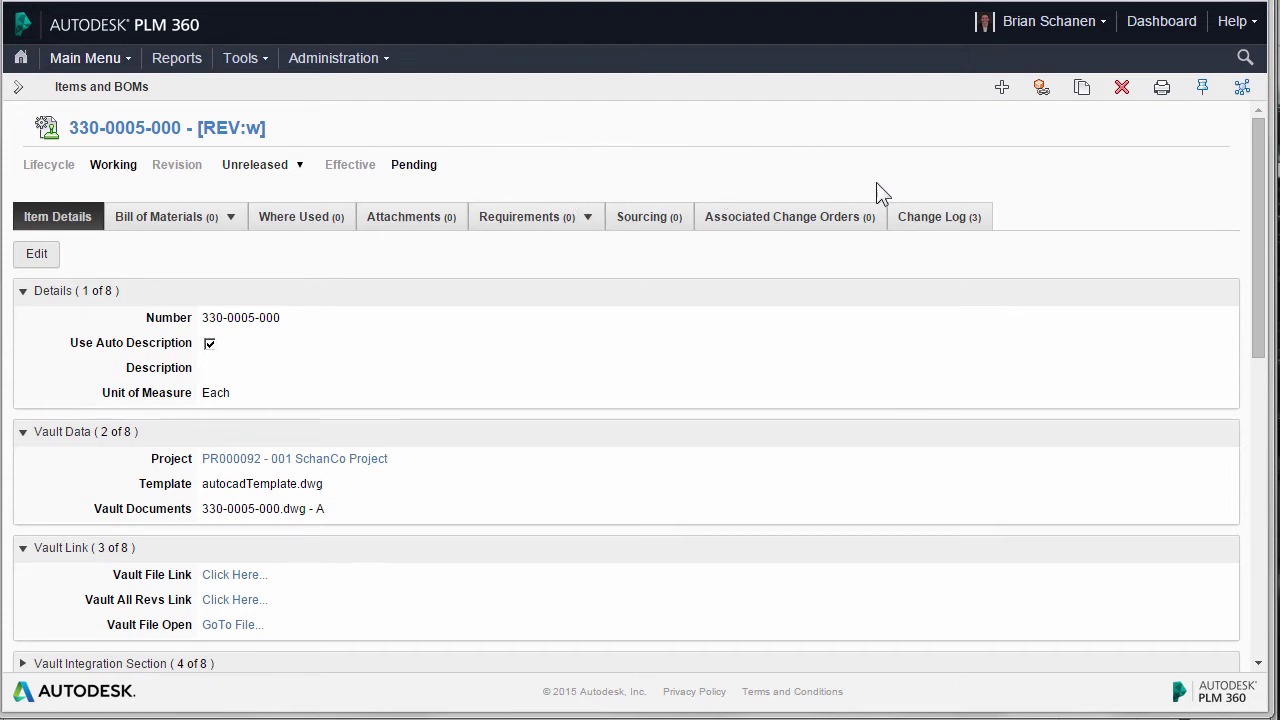
{"action": "left_click", "coordinate": [1042, 90]}
{"action": "left_click", "coordinate": [978, 165]}
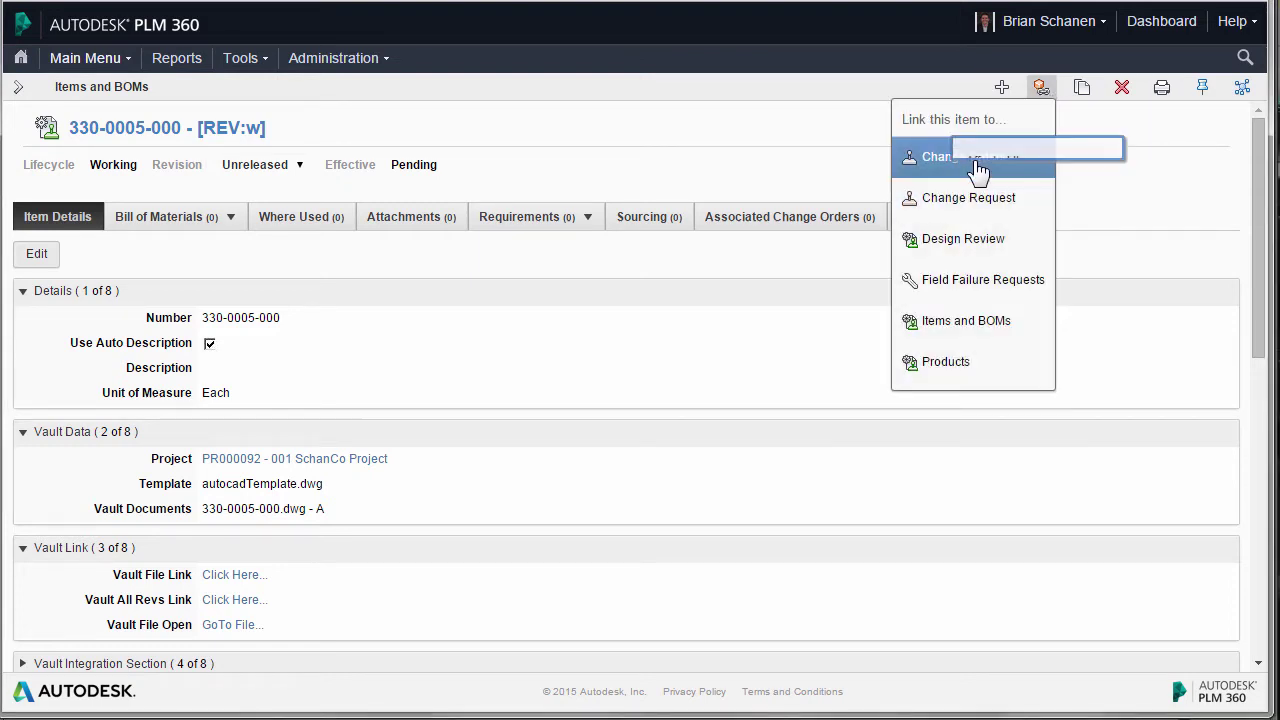
{"action": "left_click", "coordinate": [1110, 158]}
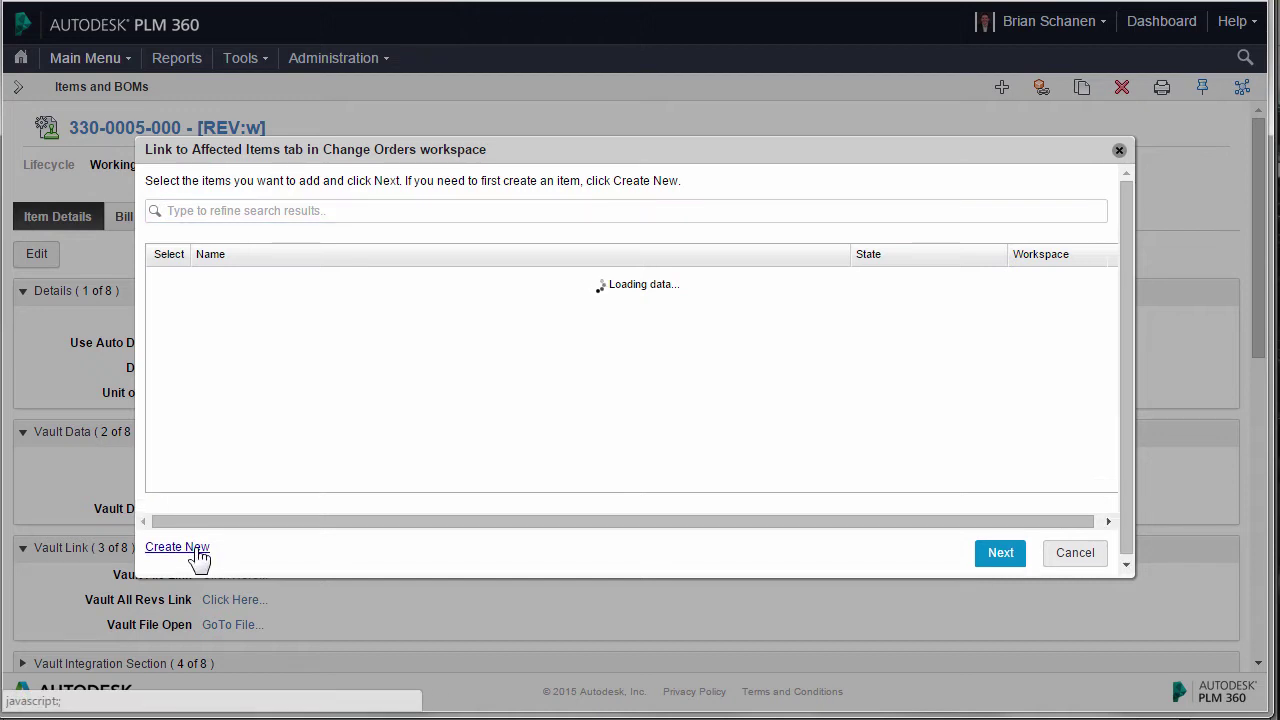
Create a change order titled Release Drawing, type 1 - Engineering, priority 1 - Low, with one required approver, and link the item to it
{"action": "left_click", "coordinate": [192, 546]}
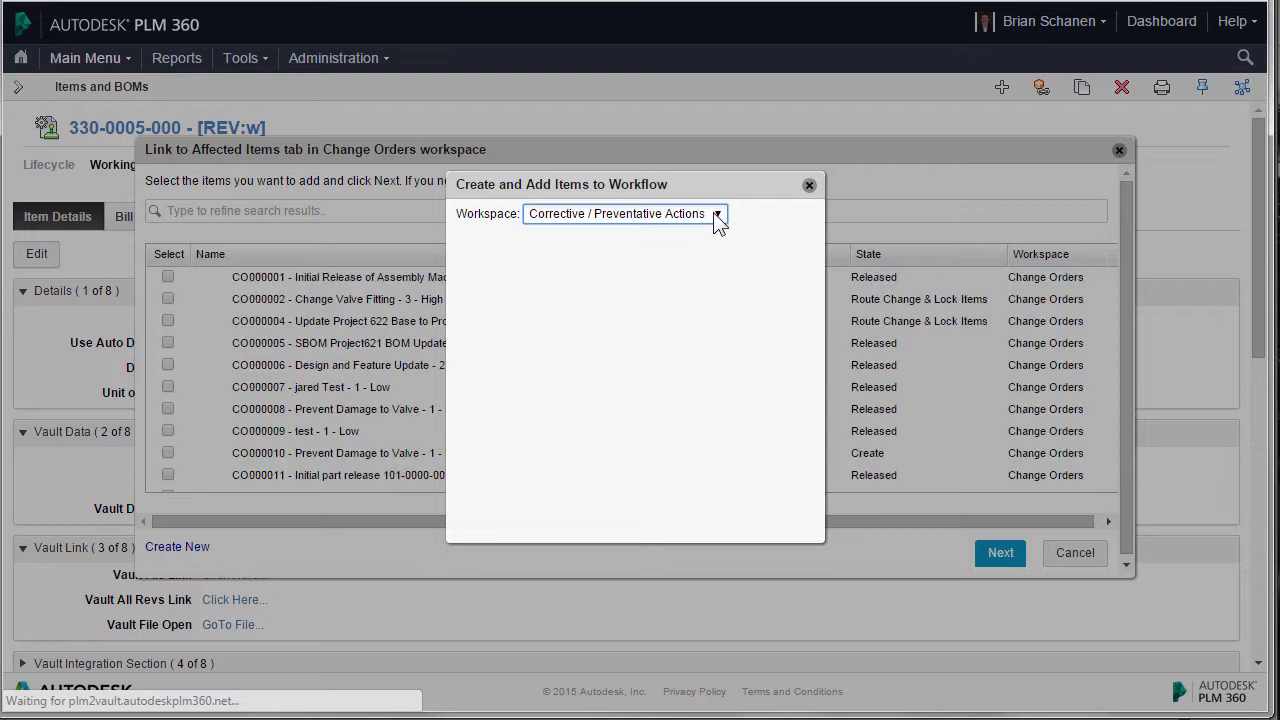
{"action": "left_click", "coordinate": [716, 216]}
{"action": "left_click", "coordinate": [615, 247]}
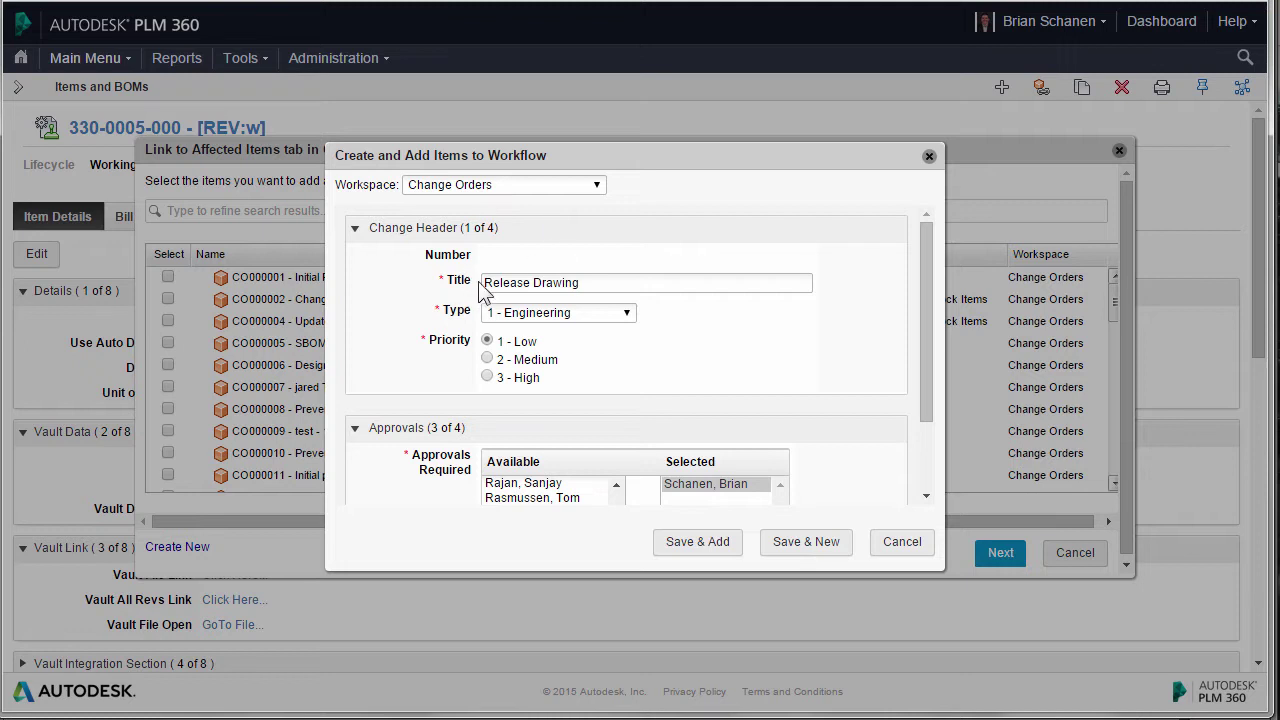
{"action": "left_click_drag", "start_coordinate": [923, 247], "coordinate": [934, 328]}
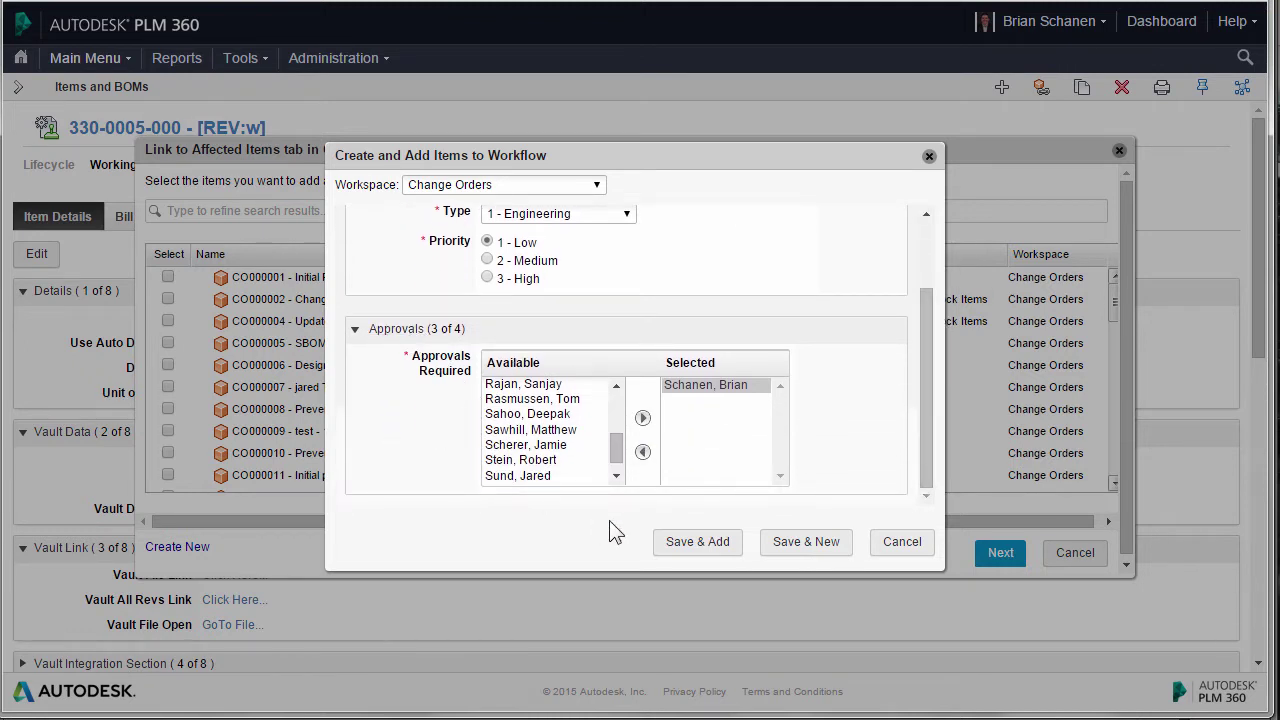
{"action": "left_click", "coordinate": [697, 542]}
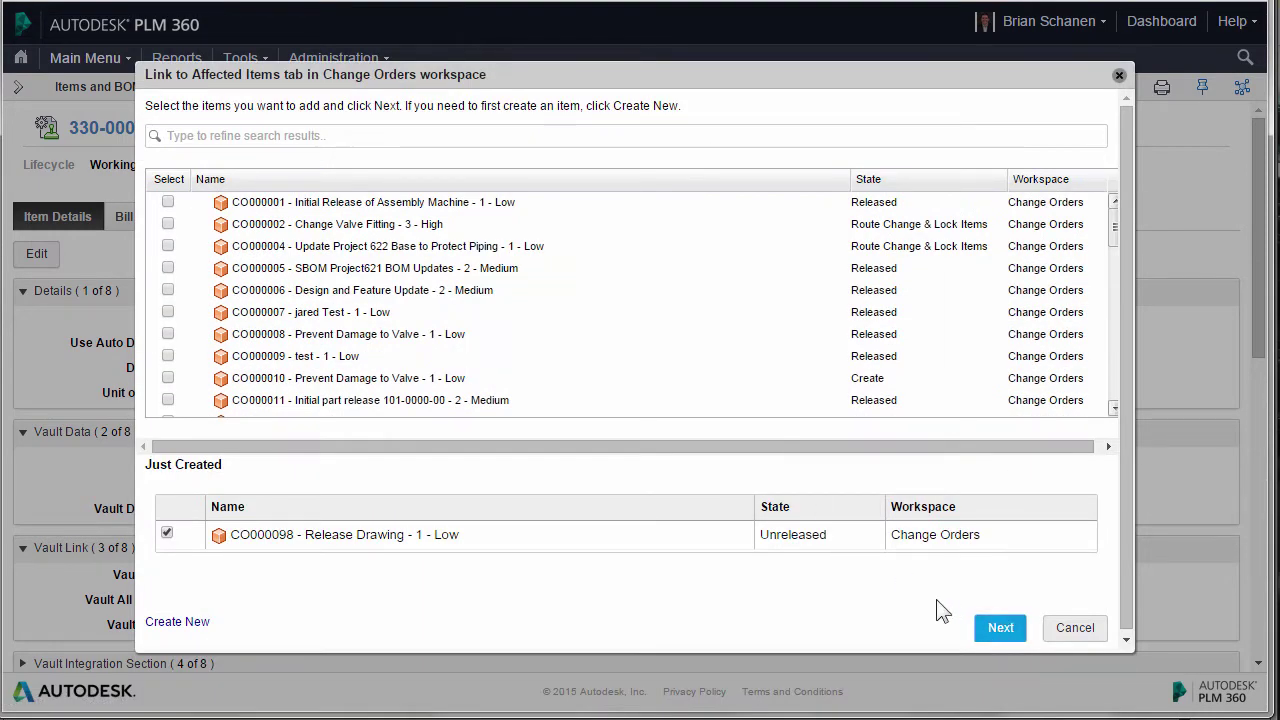
{"action": "left_click", "coordinate": [1003, 626]}
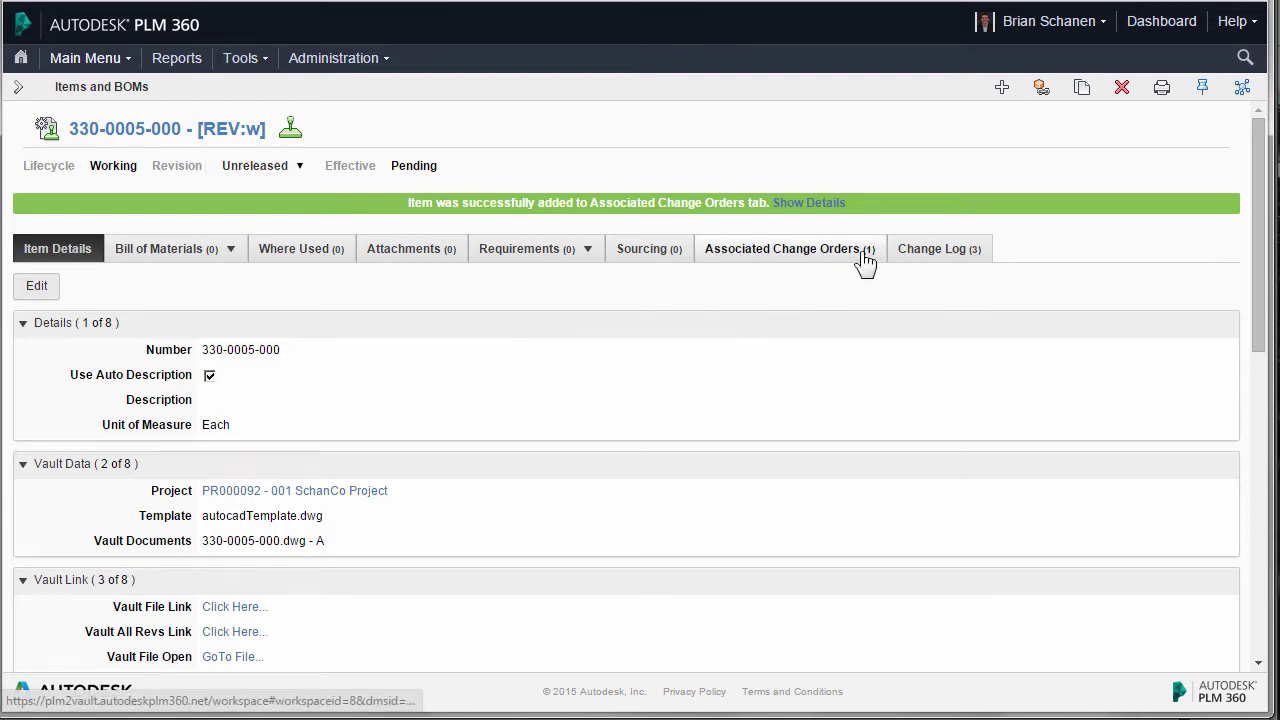
Open the item's associated Release Drawing change order and view its affected items
{"action": "left_click", "coordinate": [818, 258]}
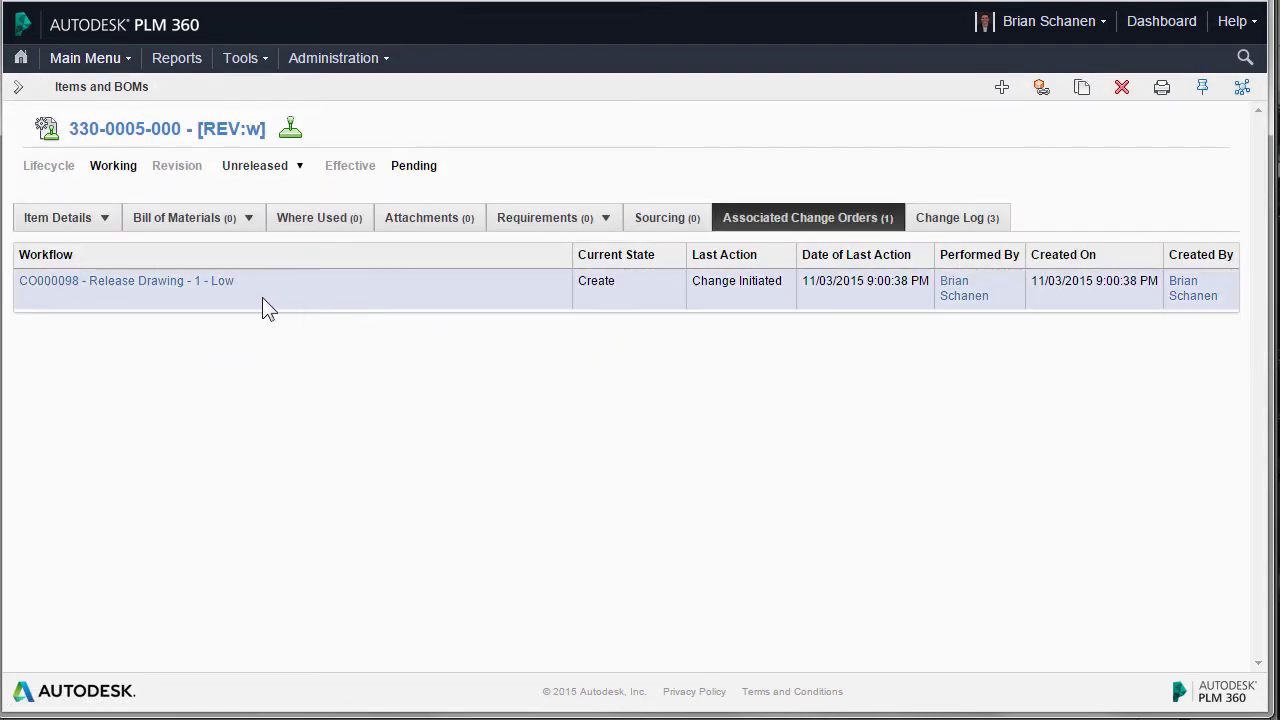
{"action": "left_click", "coordinate": [50, 281]}
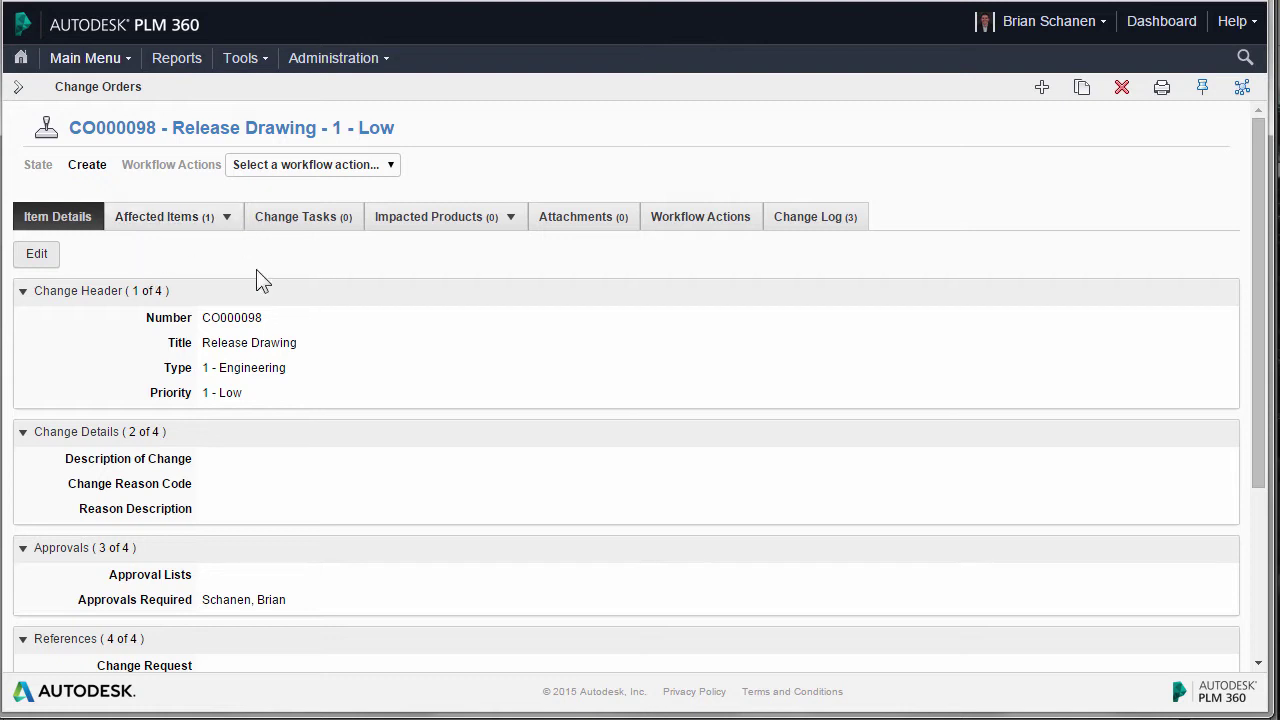
{"action": "left_click", "coordinate": [156, 218]}
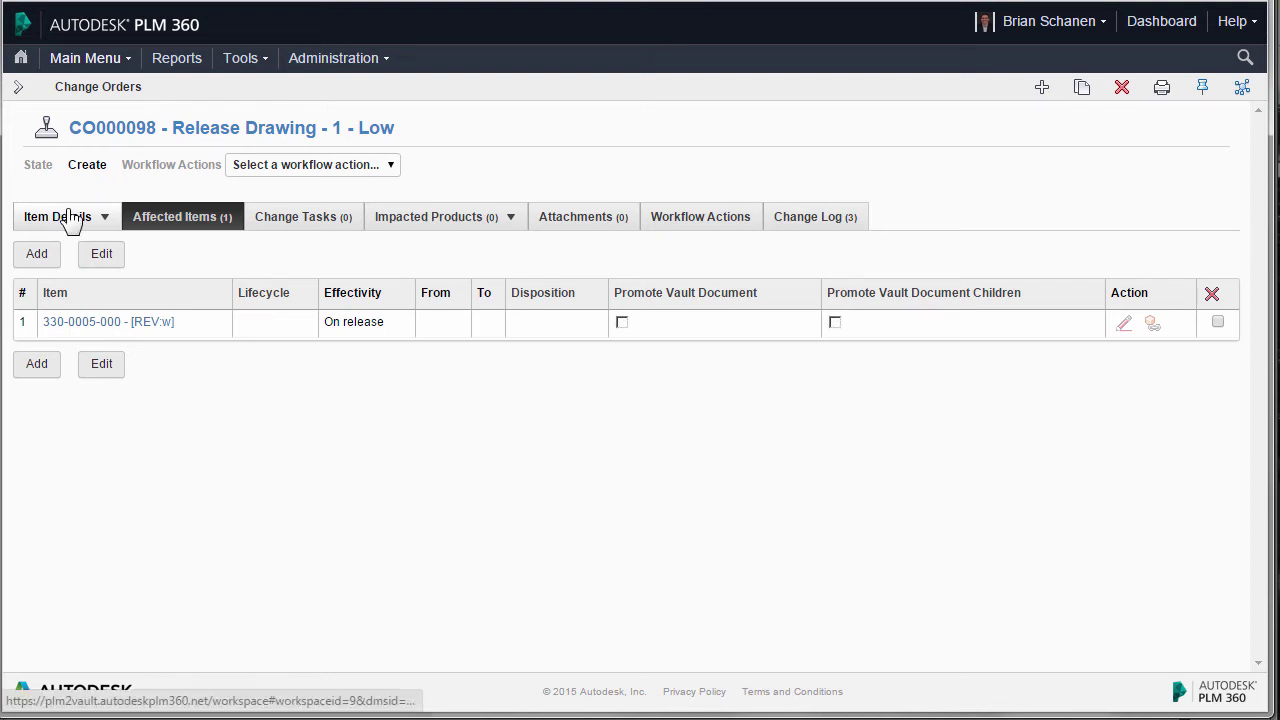
{"action": "left_click", "coordinate": [102, 255]}
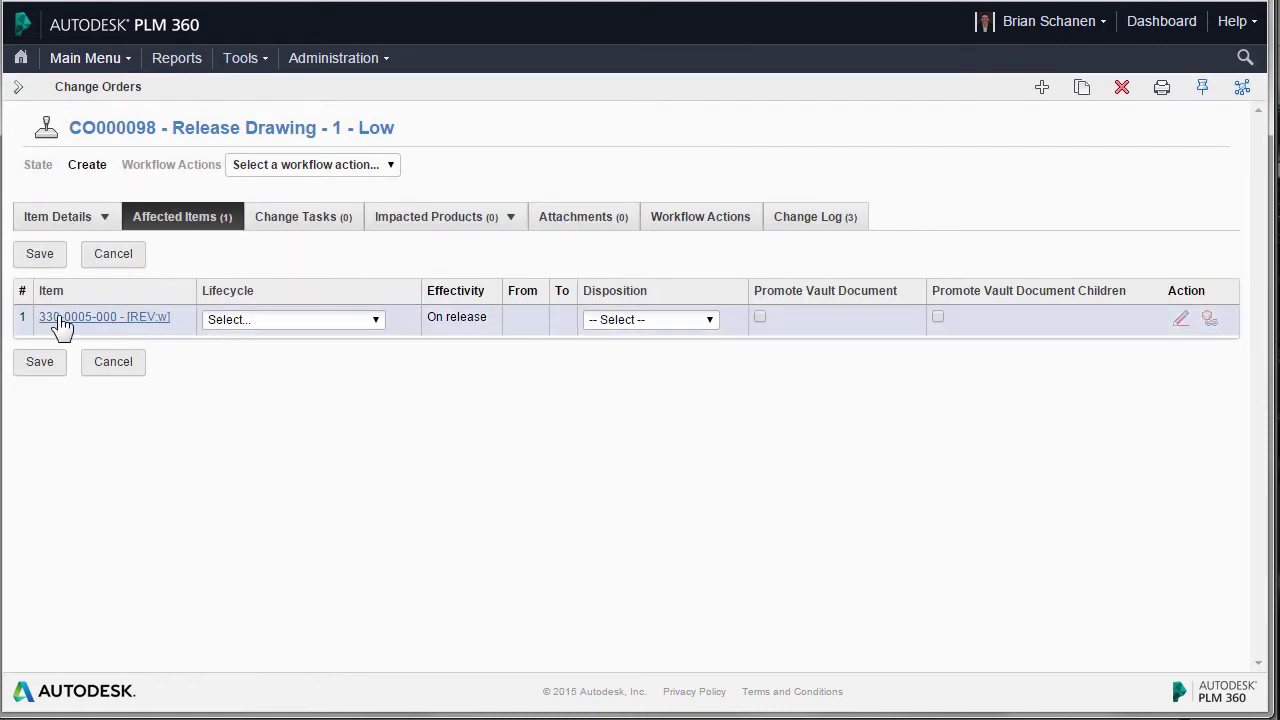
{"action": "mouse_move", "coordinate": [86, 328]}
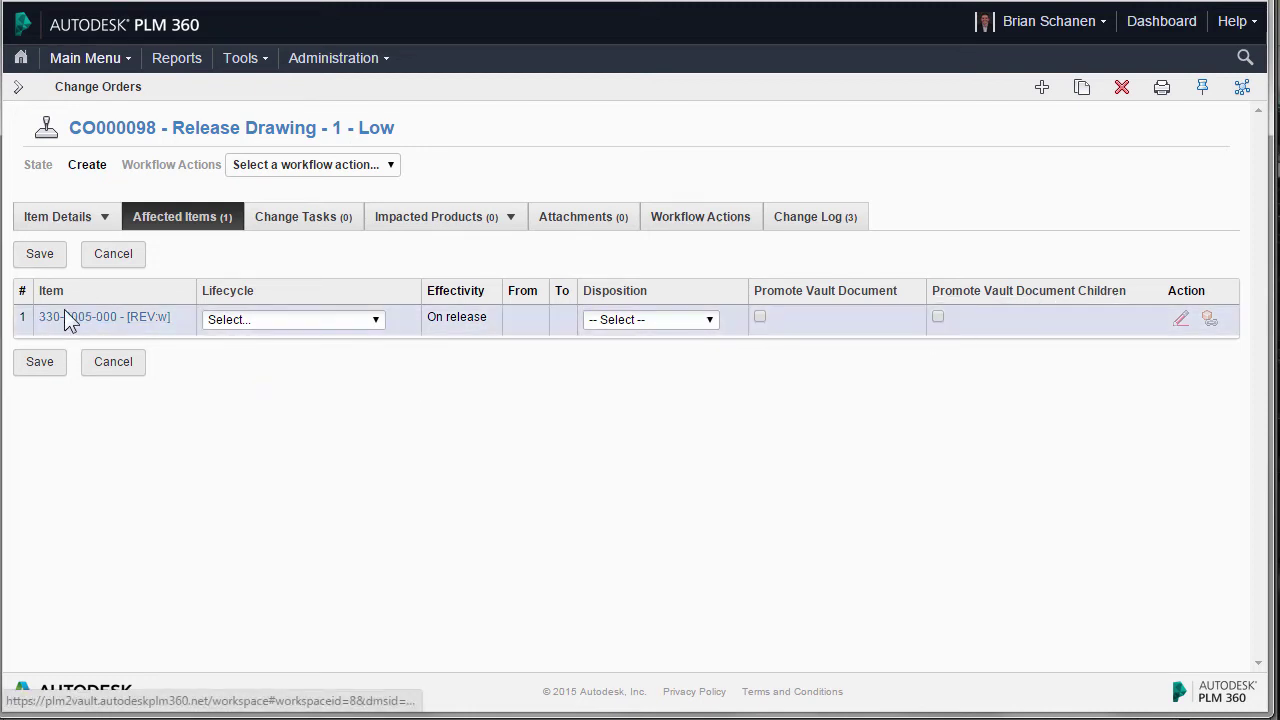
{"action": "left_click", "coordinate": [374, 322]}
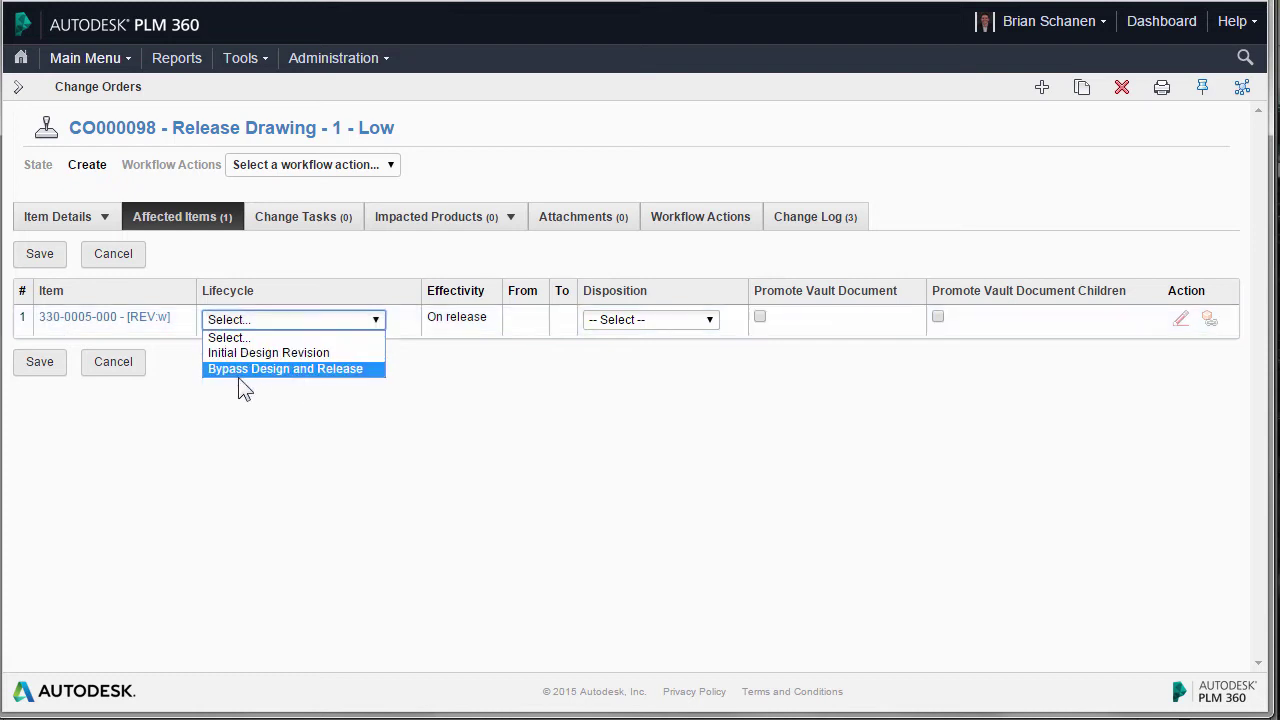
{"action": "left_click", "coordinate": [345, 369]}
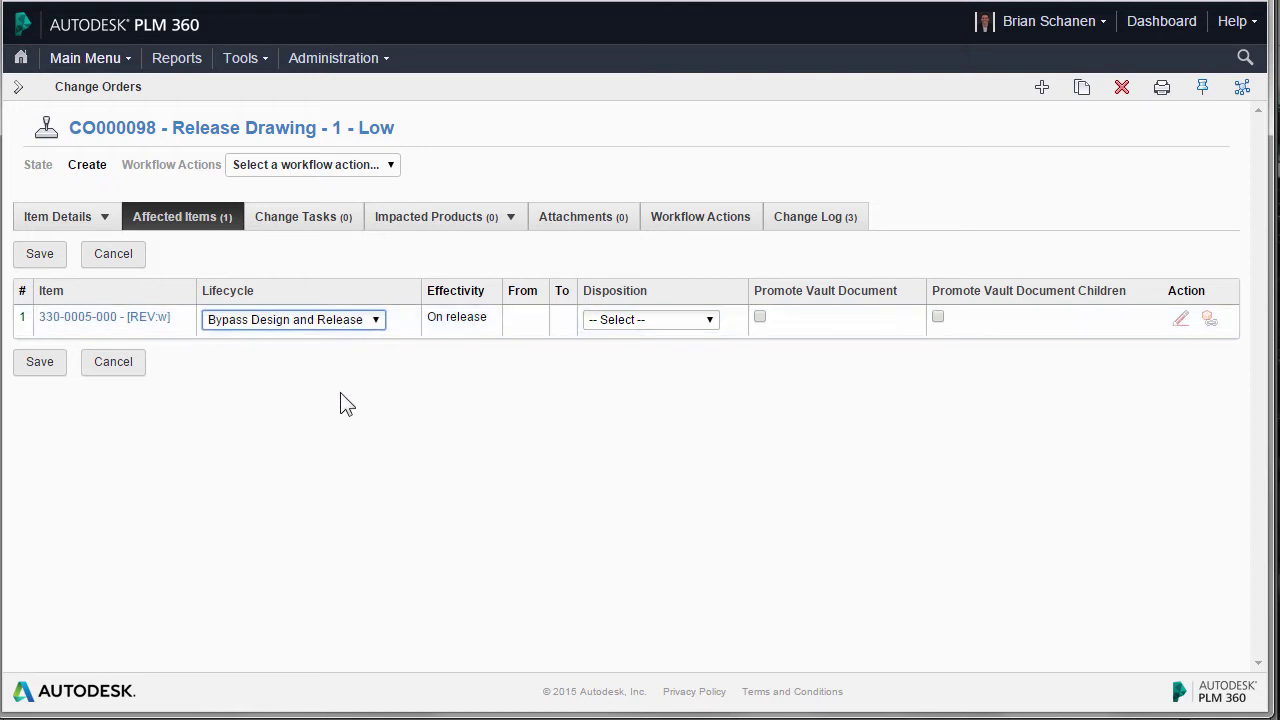
{"action": "left_click", "coordinate": [710, 321]}
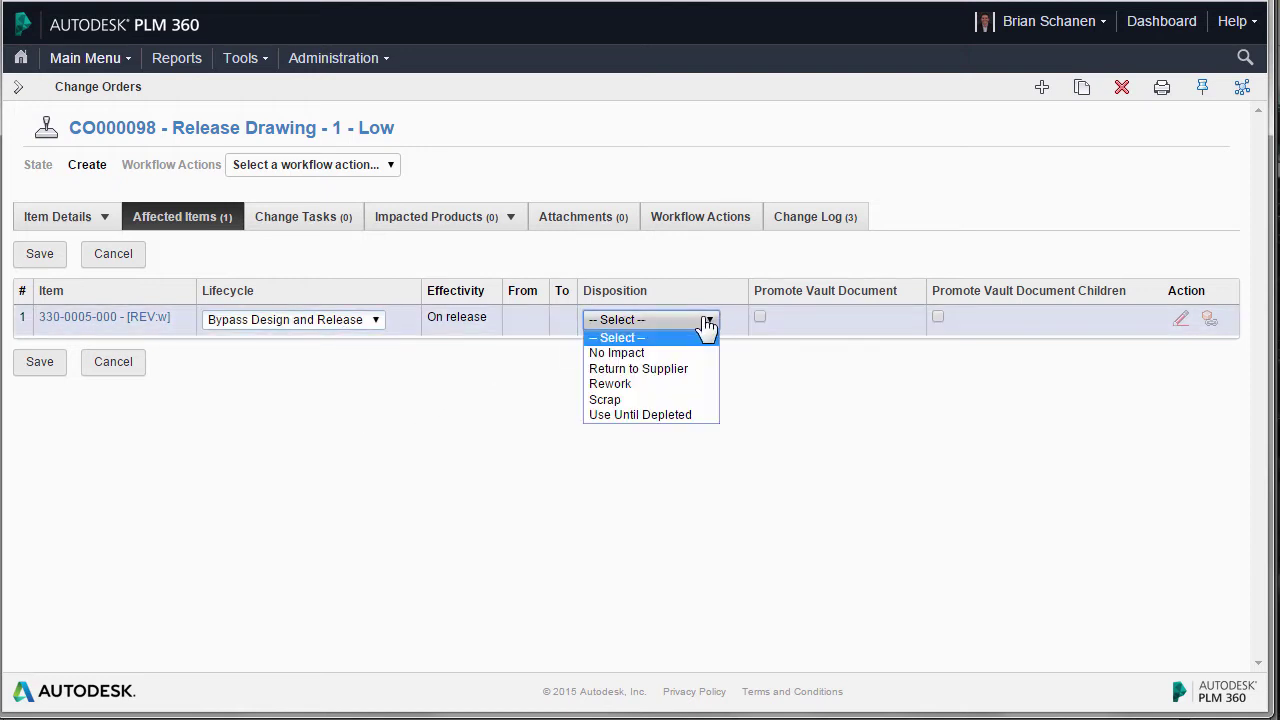
{"action": "left_click", "coordinate": [650, 354]}
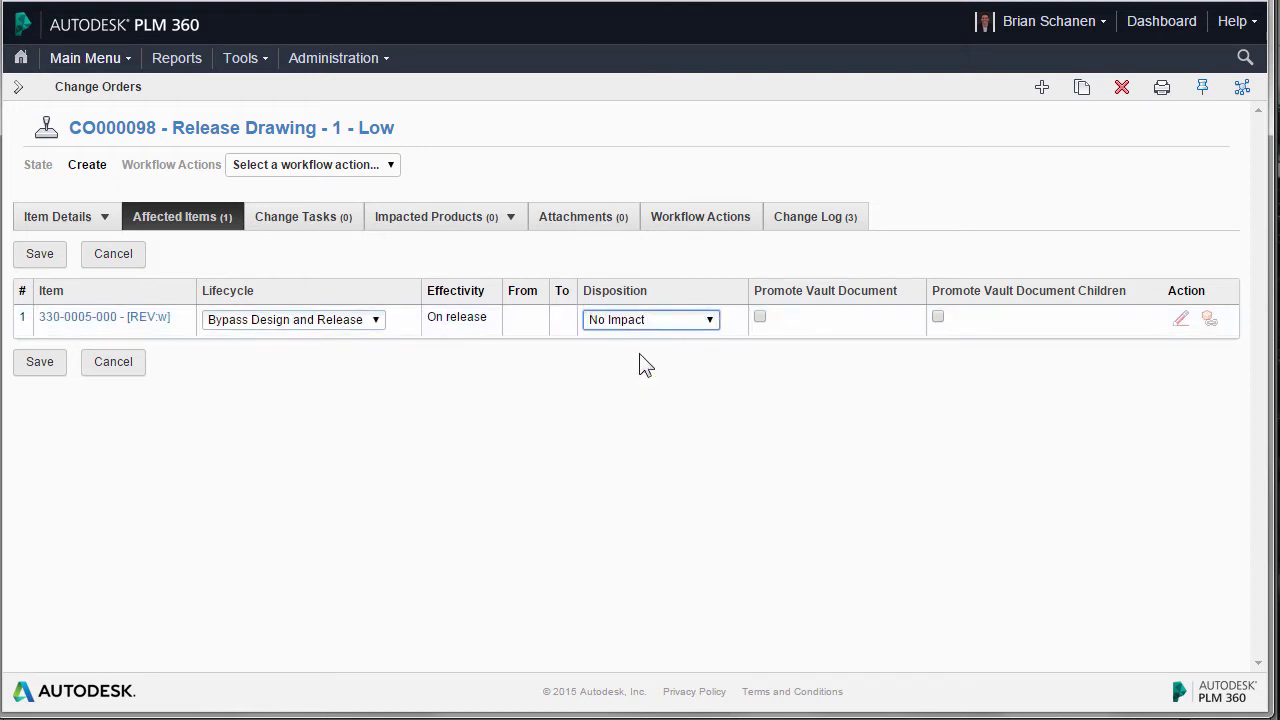
{"action": "left_click", "coordinate": [759, 318]}
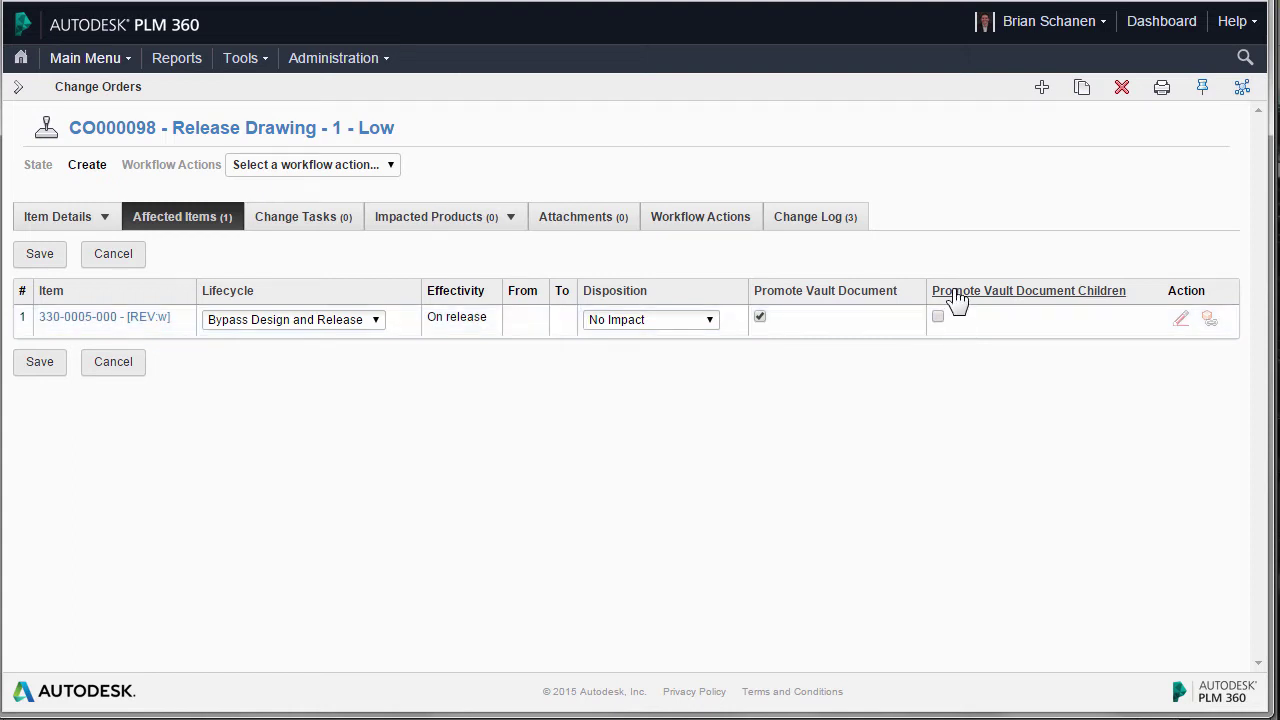
{"action": "left_click", "coordinate": [937, 317]}
{"action": "left_click", "coordinate": [44, 368]}
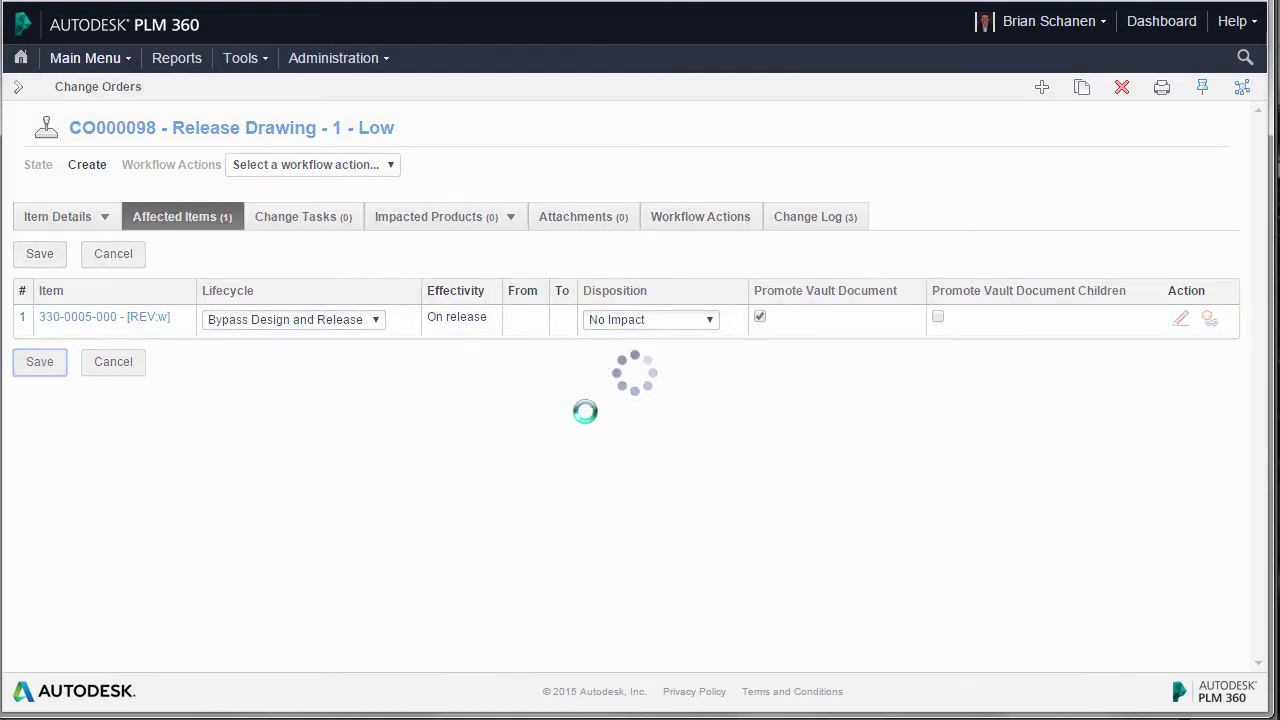
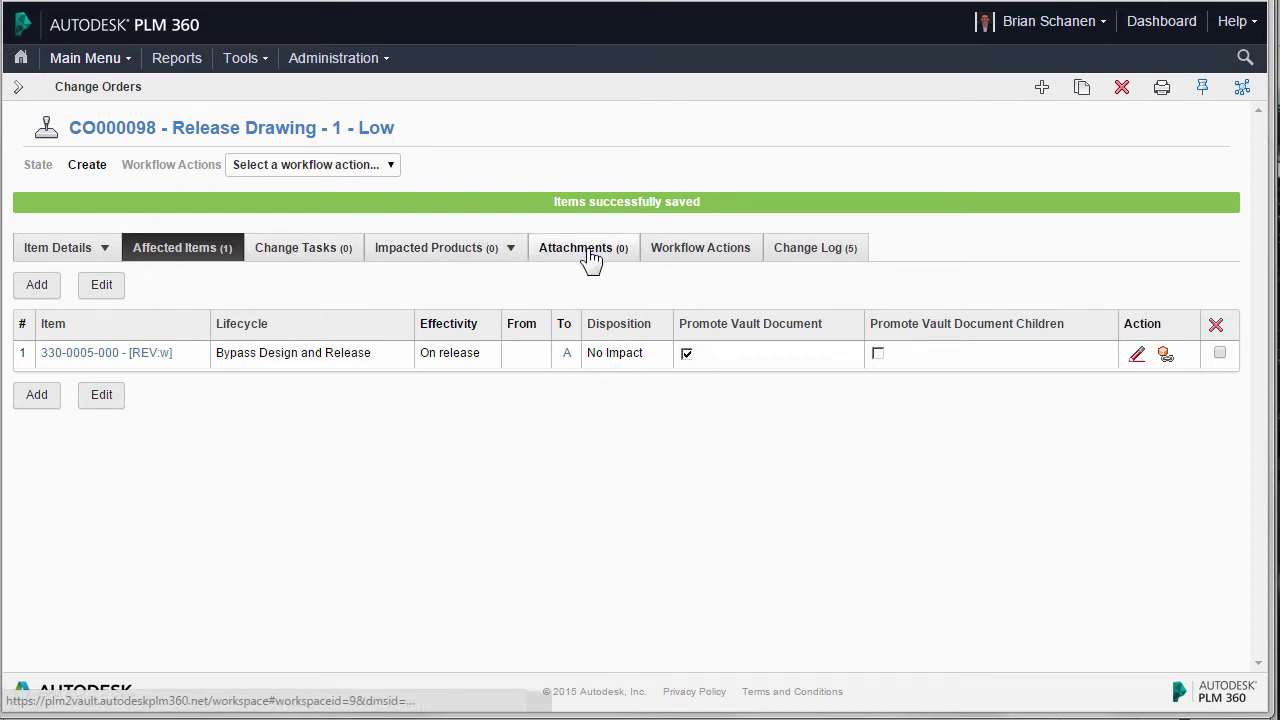
Review the Release Drawing change order's workflow map from Create to Released, and perform and save the Route Change step
{"action": "left_click", "coordinate": [708, 255]}
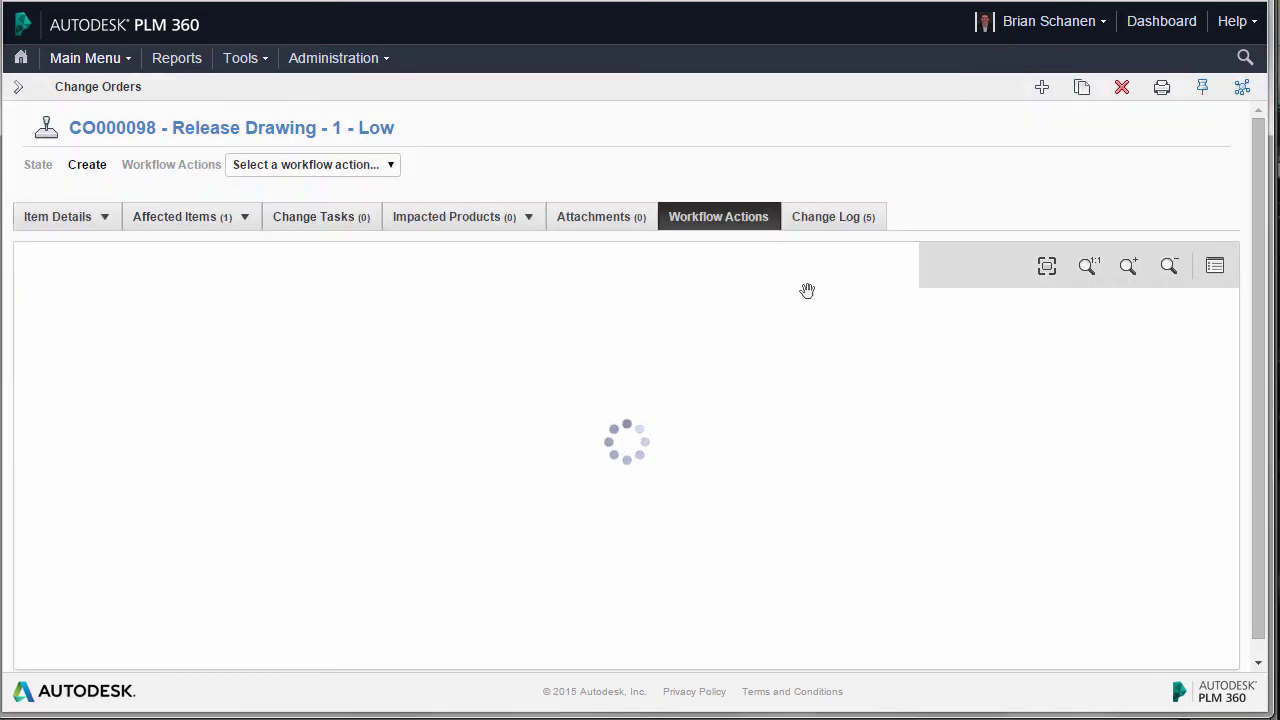
{"action": "left_click_drag", "start_coordinate": [681, 463], "coordinate": [589, 306]}
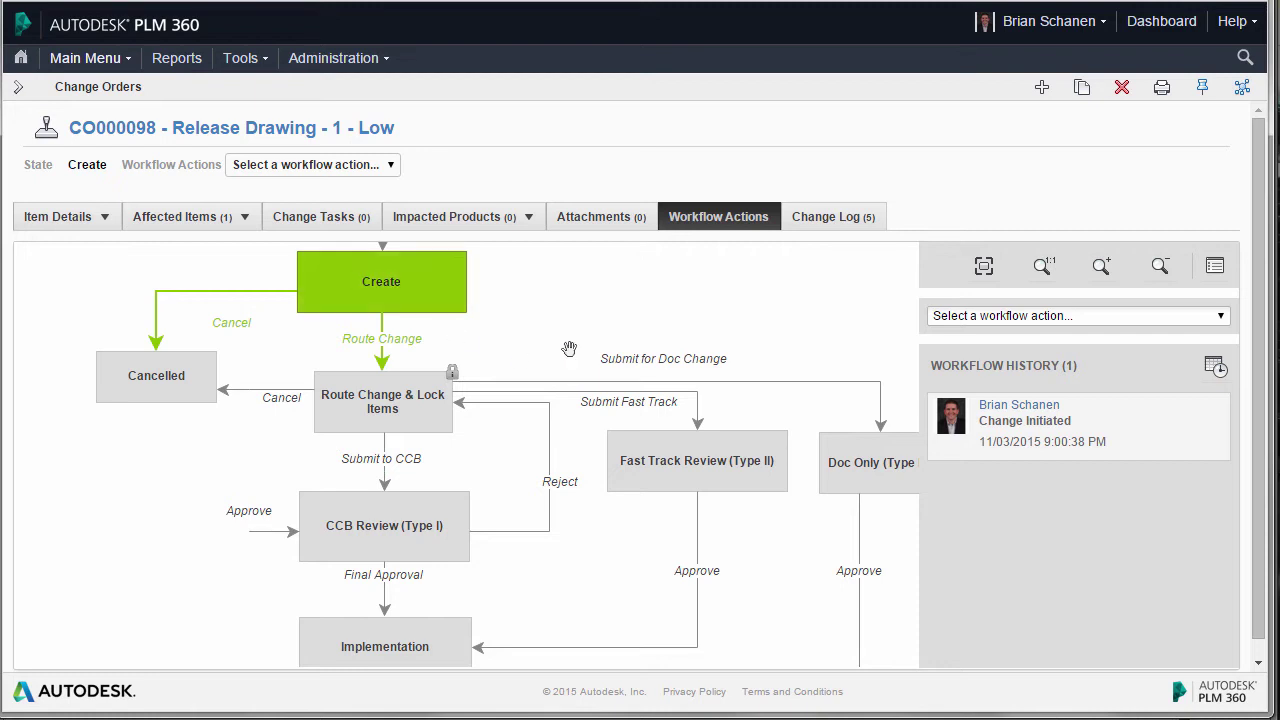
{"action": "left_click_drag", "start_coordinate": [596, 339], "coordinate": [580, 306]}
{"action": "left_click_drag", "start_coordinate": [596, 514], "coordinate": [546, 328]}
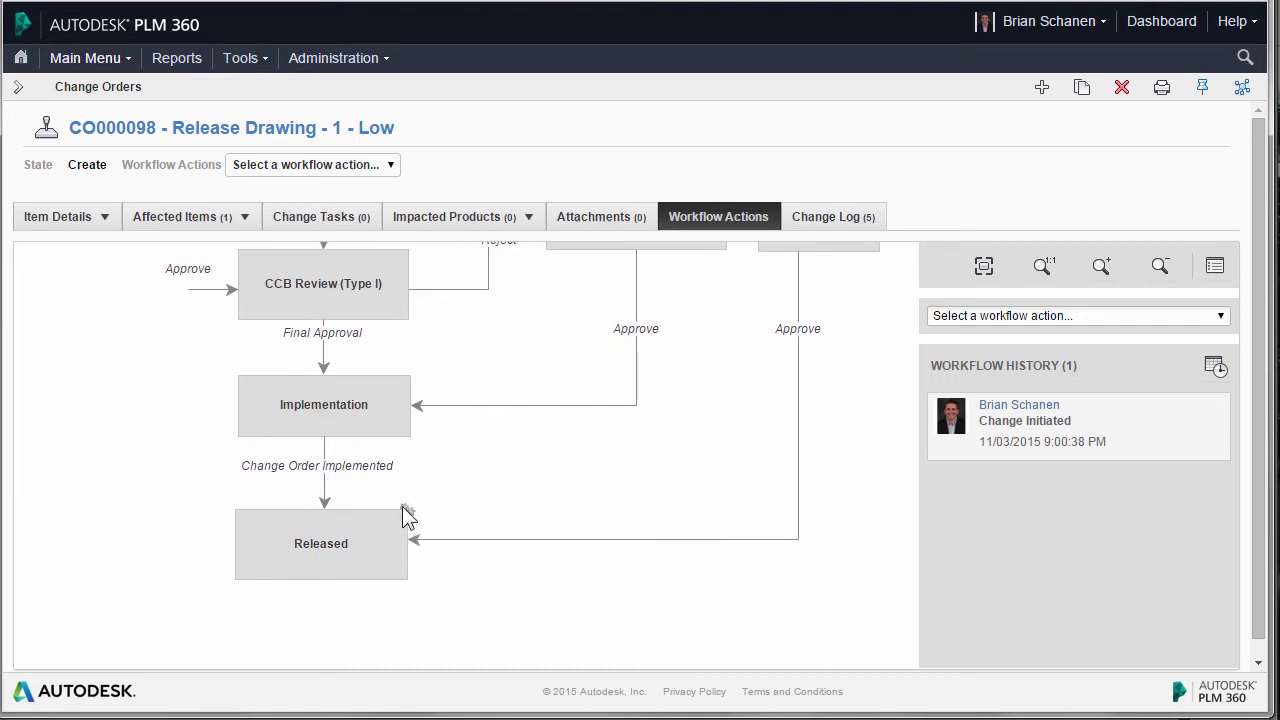
{"action": "left_click_drag", "start_coordinate": [500, 480], "coordinate": [560, 630]}
{"action": "left_click_drag", "start_coordinate": [597, 431], "coordinate": [595, 545]}
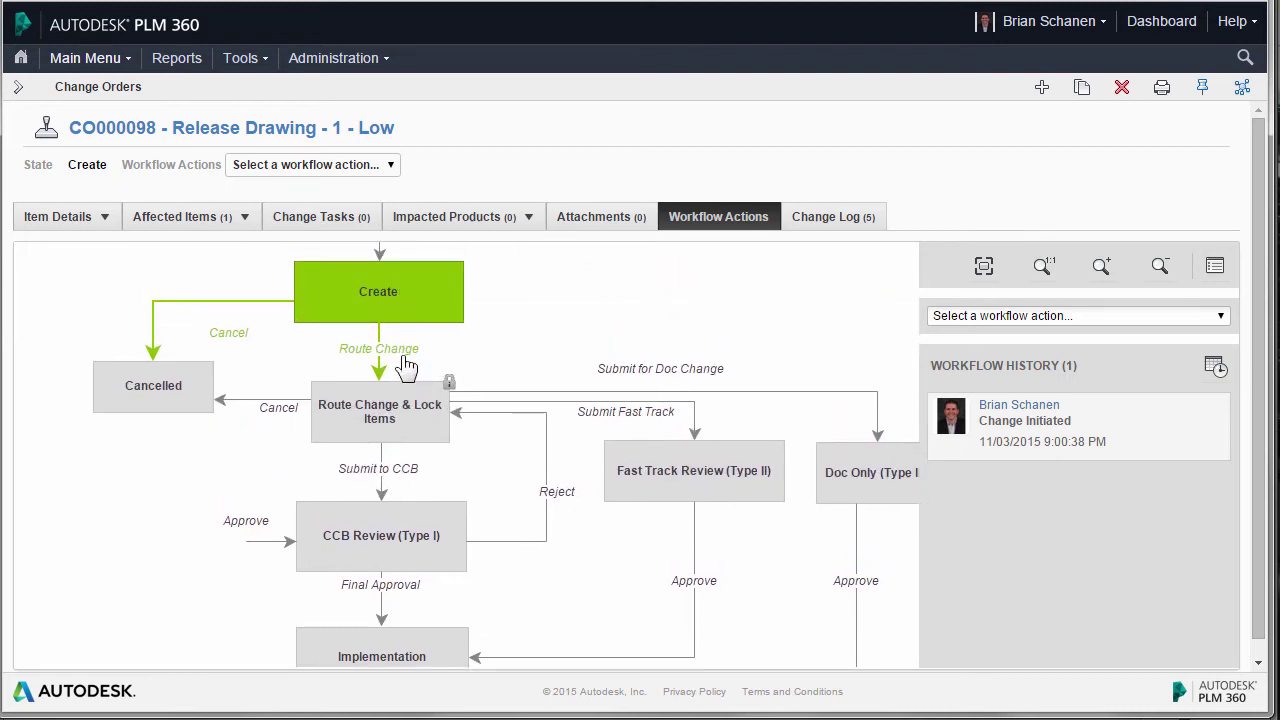
{"action": "left_click", "coordinate": [386, 362]}
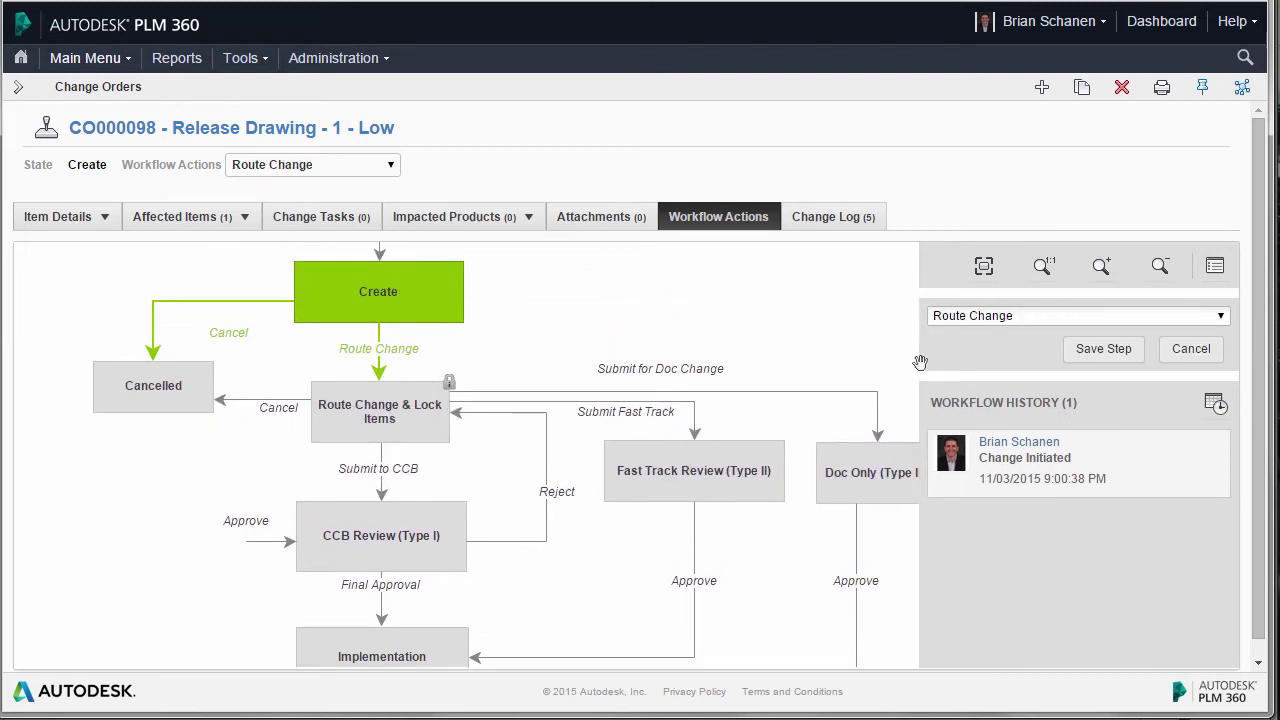
{"action": "left_click", "coordinate": [1090, 350]}
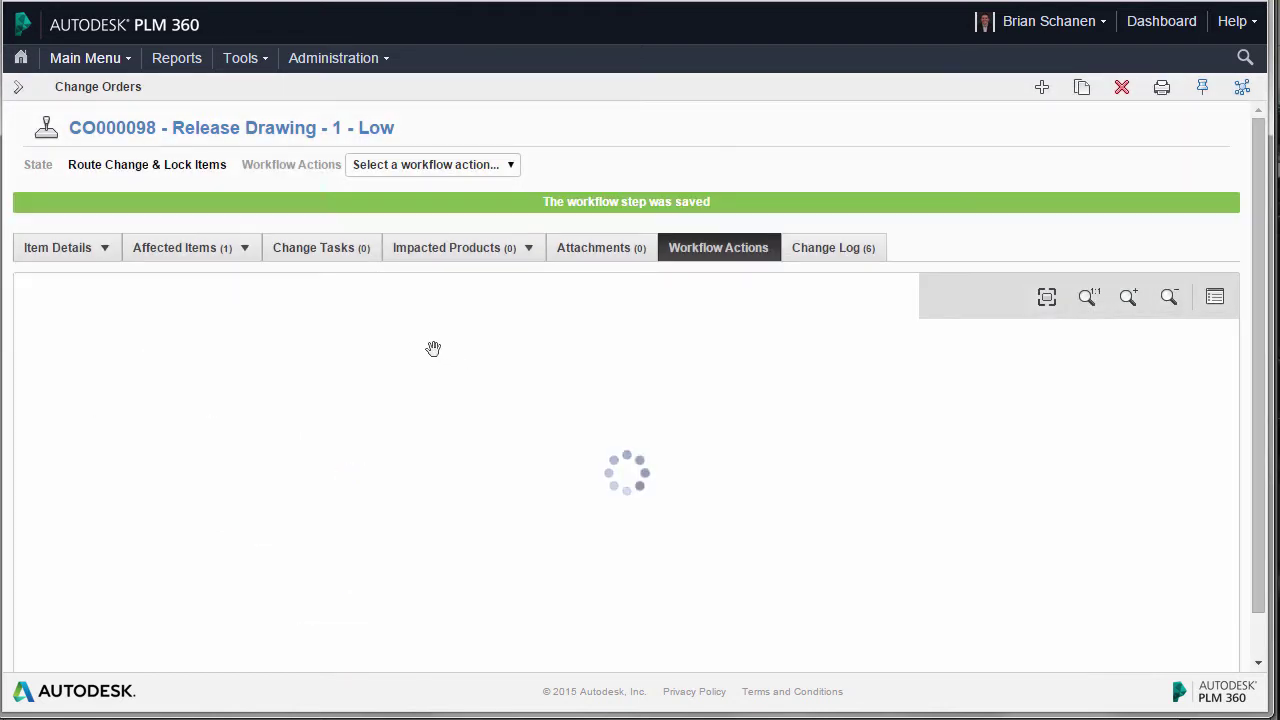
Perform and save the Submit to CCB workflow step for the change order
{"action": "left_click_drag", "start_coordinate": [585, 552], "coordinate": [505, 401]}
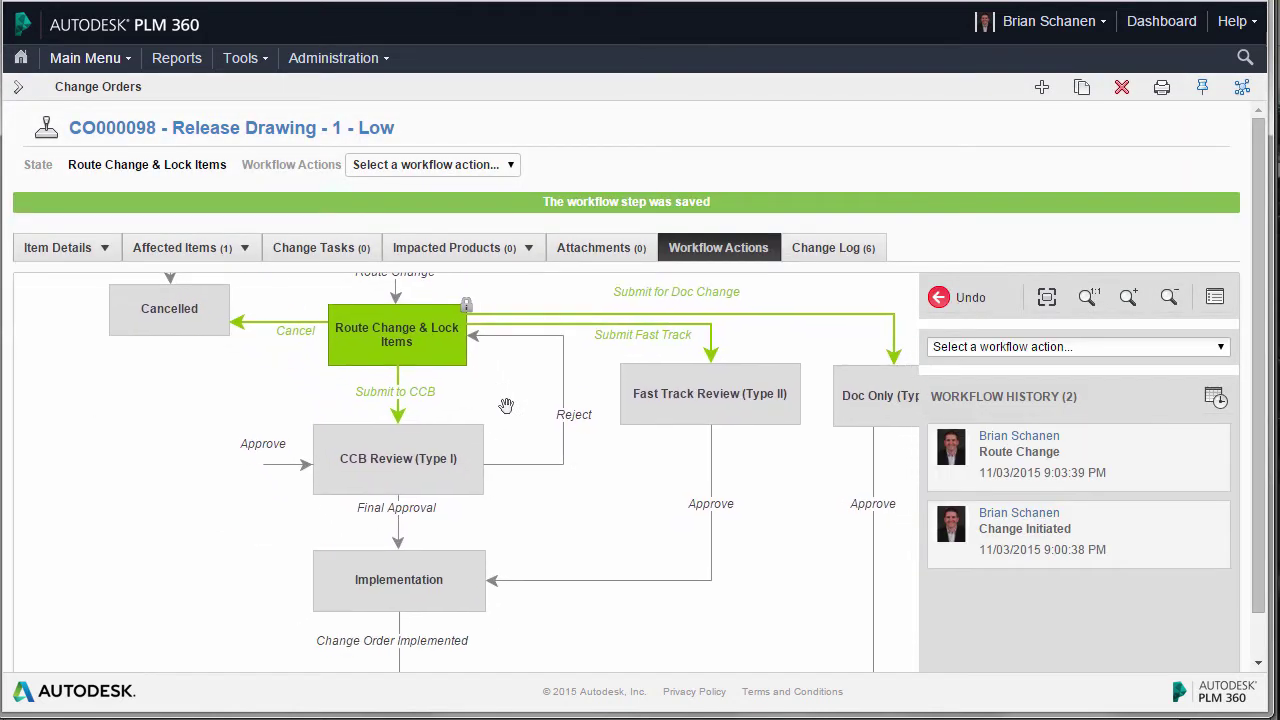
{"action": "left_click", "coordinate": [420, 396]}
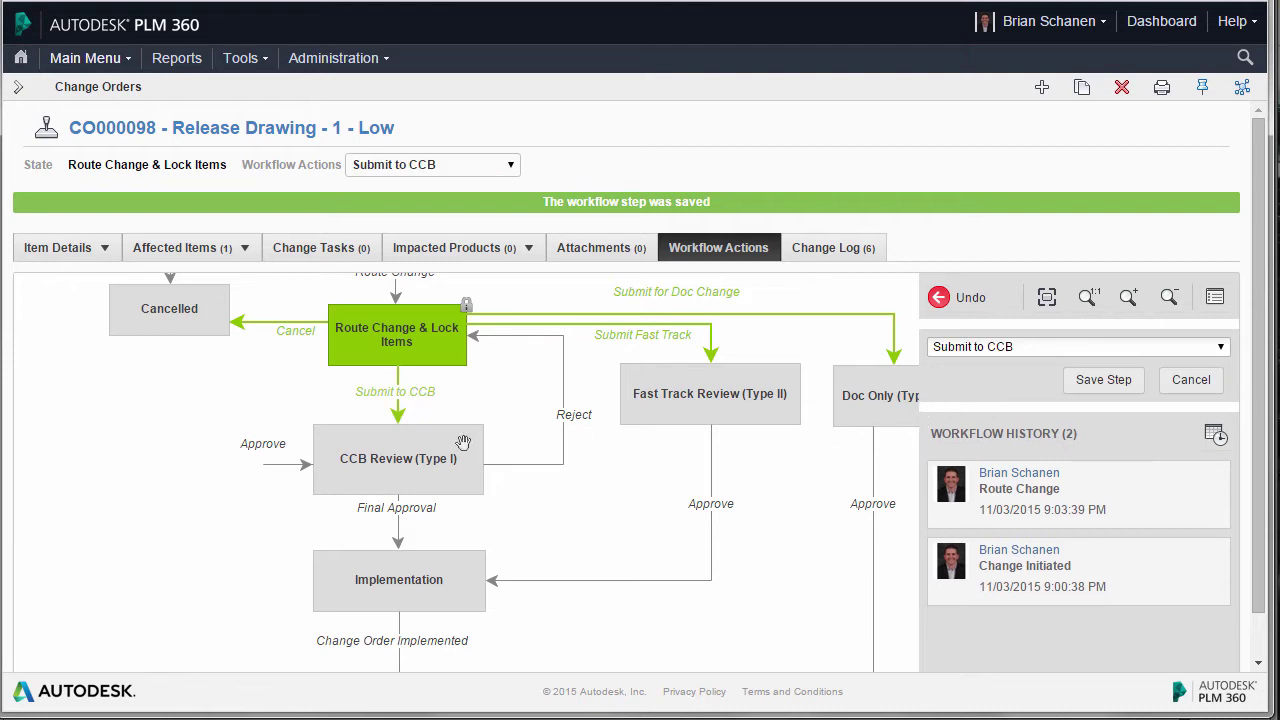
{"action": "left_click", "coordinate": [1102, 384]}
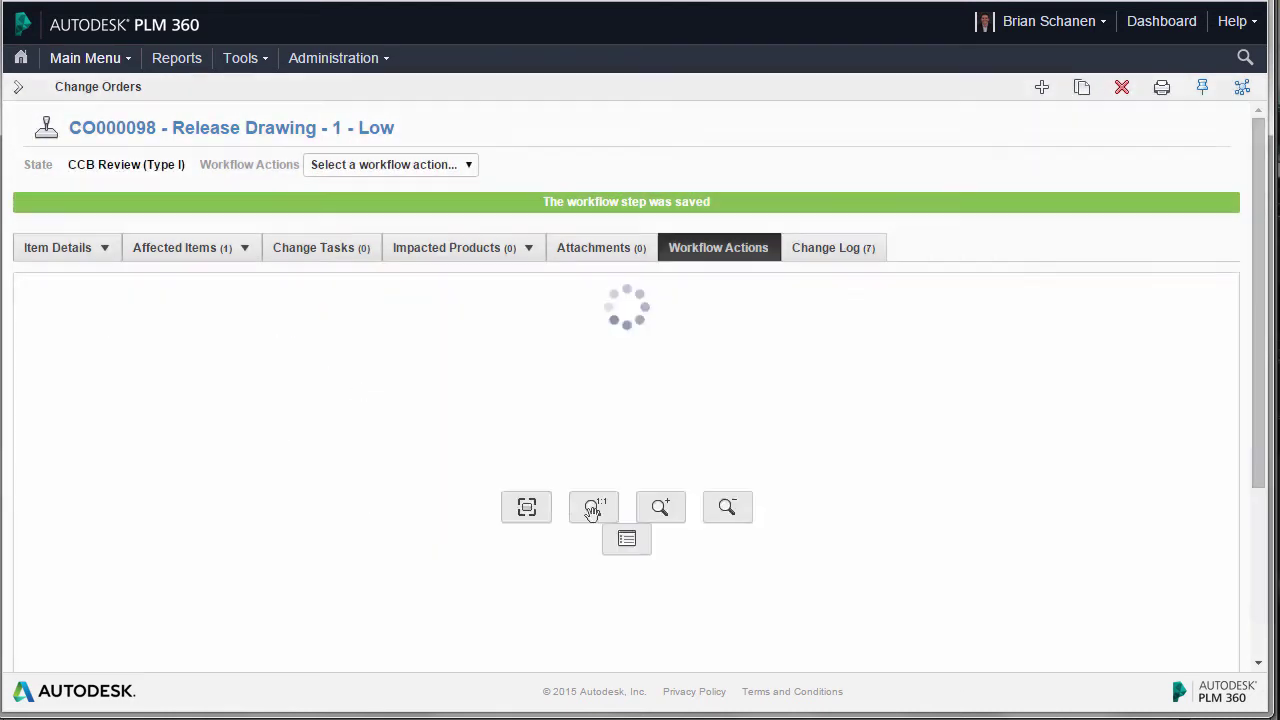
{"action": "left_click_drag", "start_coordinate": [643, 551], "coordinate": [563, 493]}
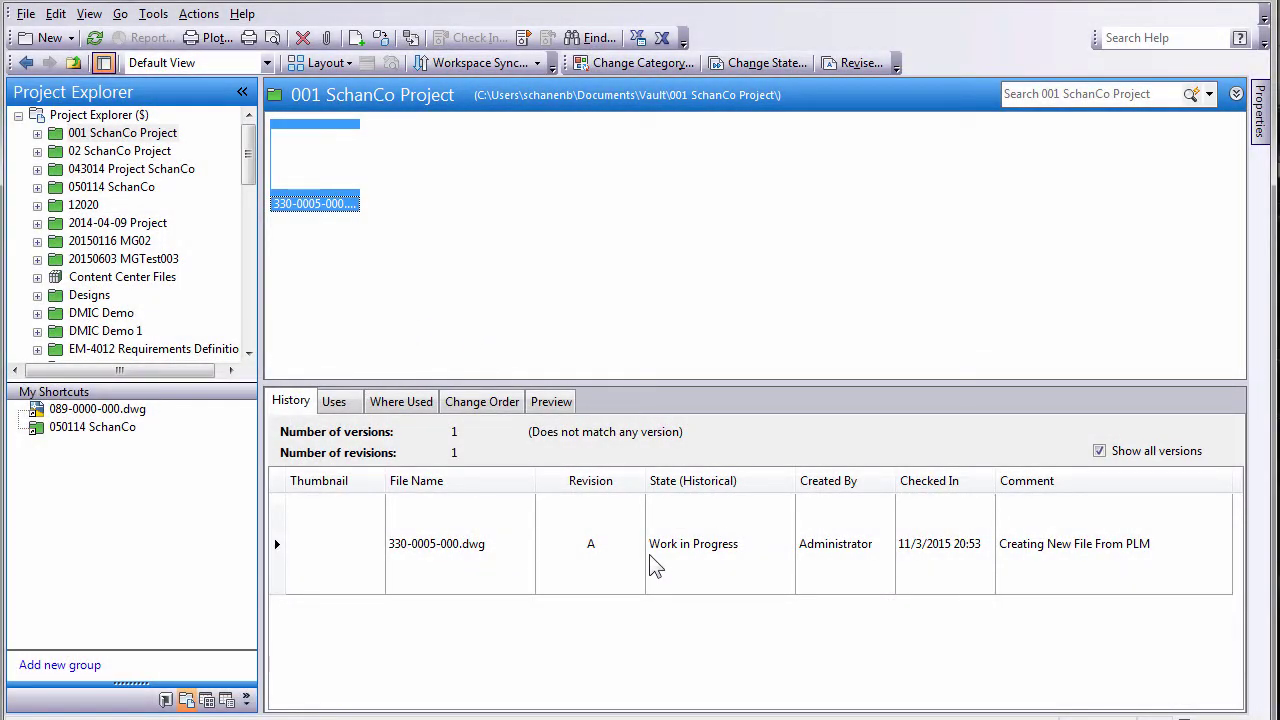
Switch to Vault, refresh the 001 SchanCo Project folder to check the drawing's version history, and set the file list to Detail View
{"action": "left_click", "coordinate": [93, 38]}
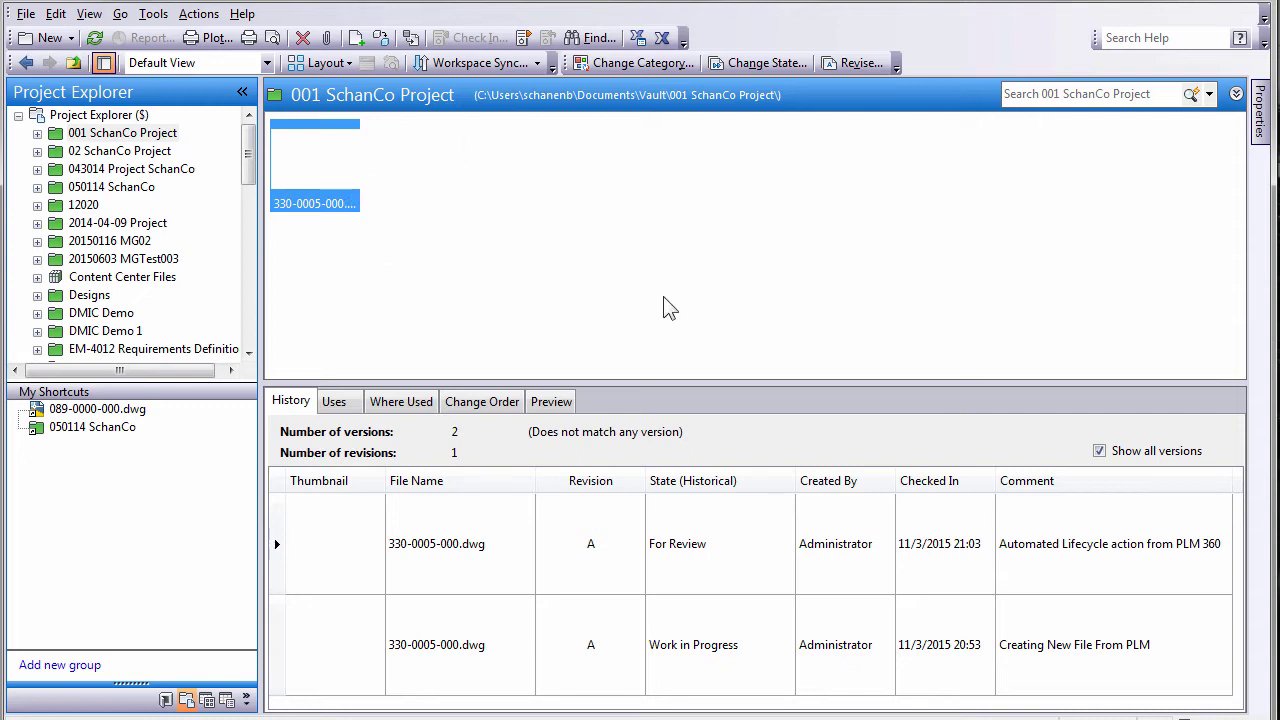
{"action": "left_click", "coordinate": [711, 540]}
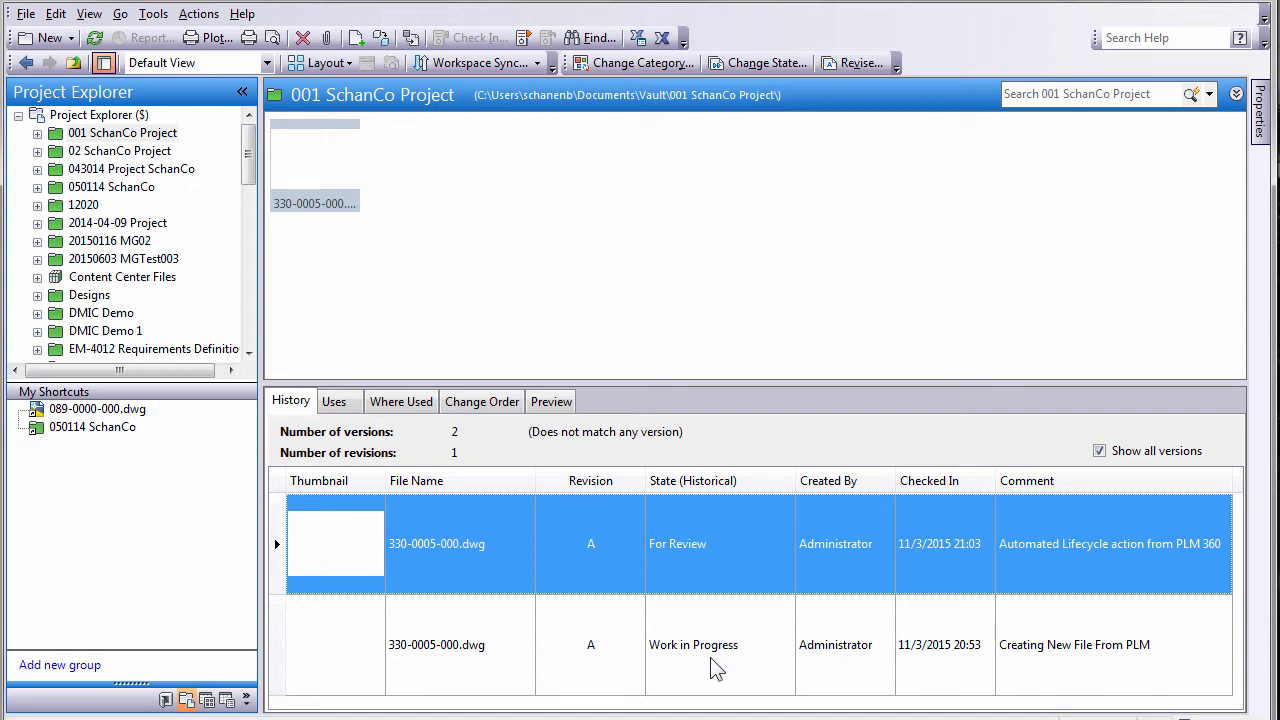
{"action": "left_click", "coordinate": [325, 62]}
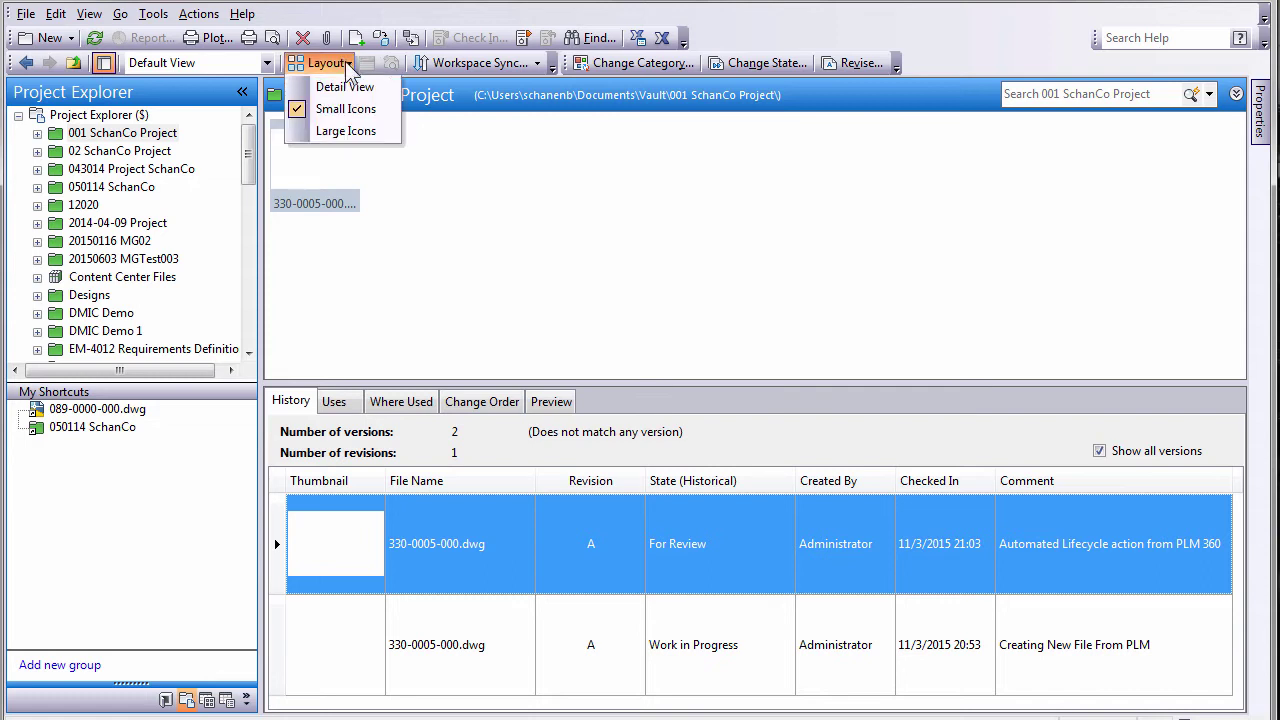
{"action": "left_click", "coordinate": [345, 90]}
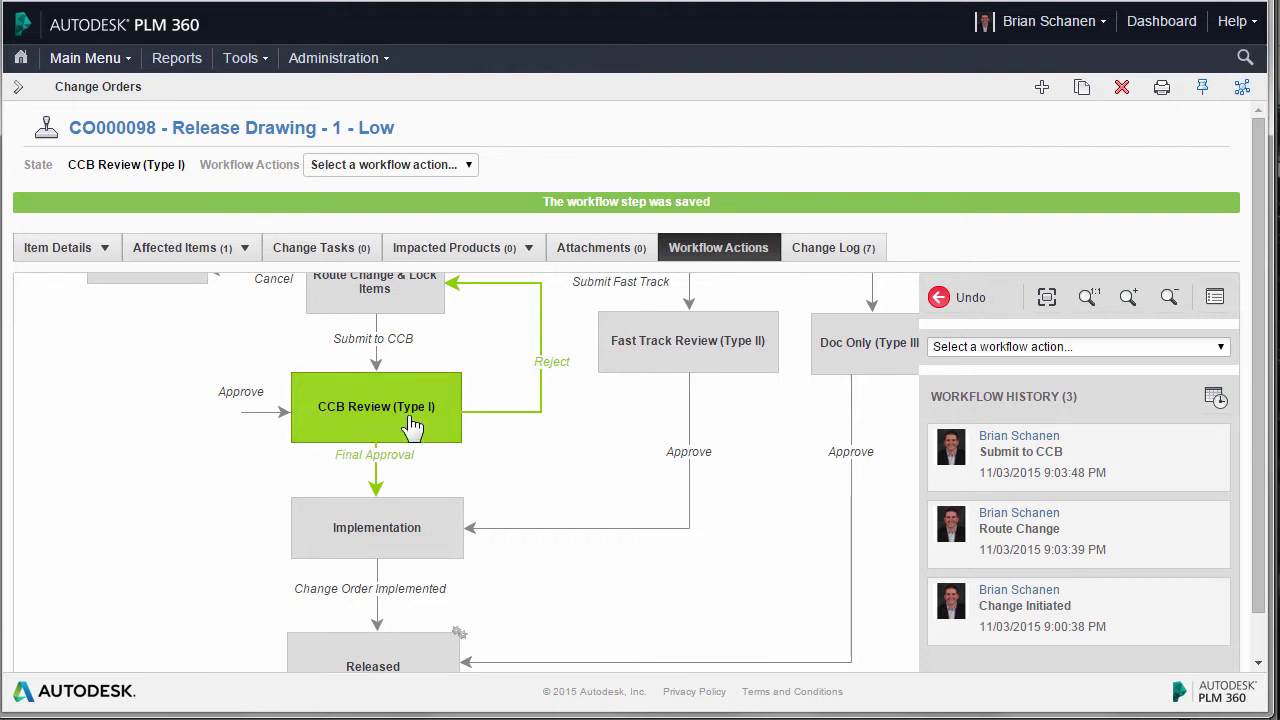
Switch back to PLM 360 and save the Final Approval and Change Order Implemented workflow steps to release the change order
{"action": "left_click", "coordinate": [380, 462]}
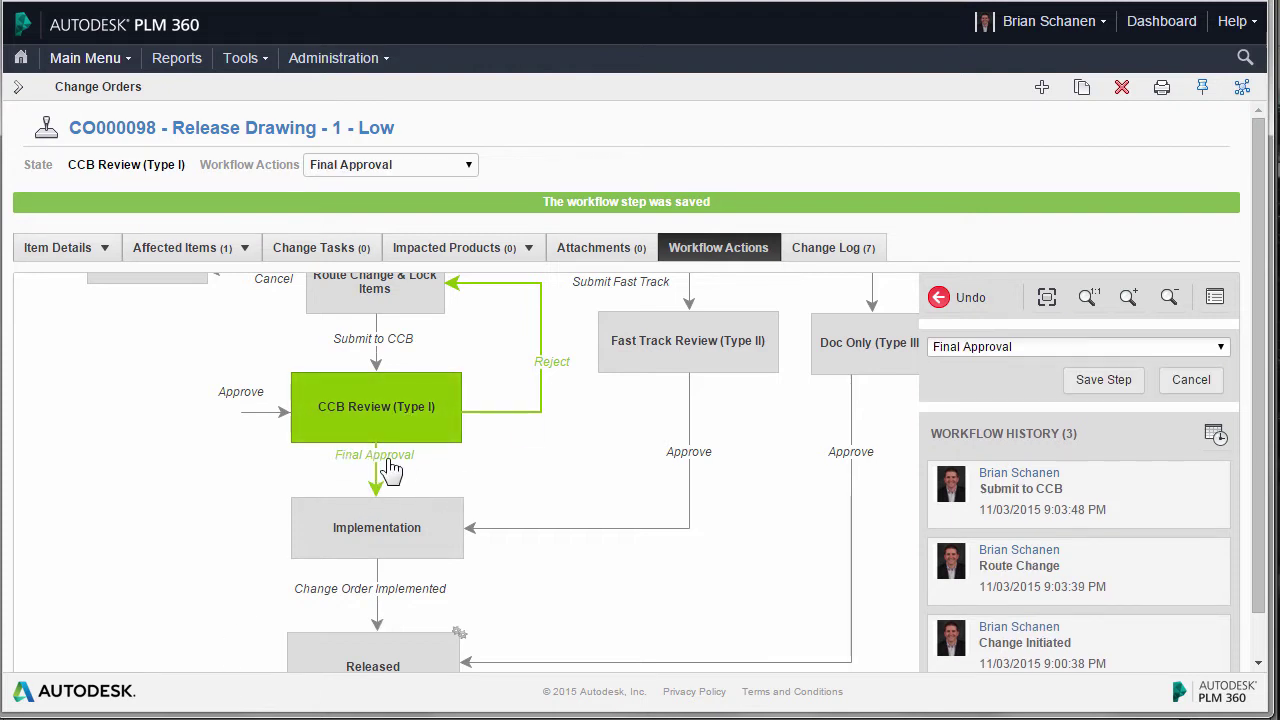
{"action": "left_click", "coordinate": [1106, 380]}
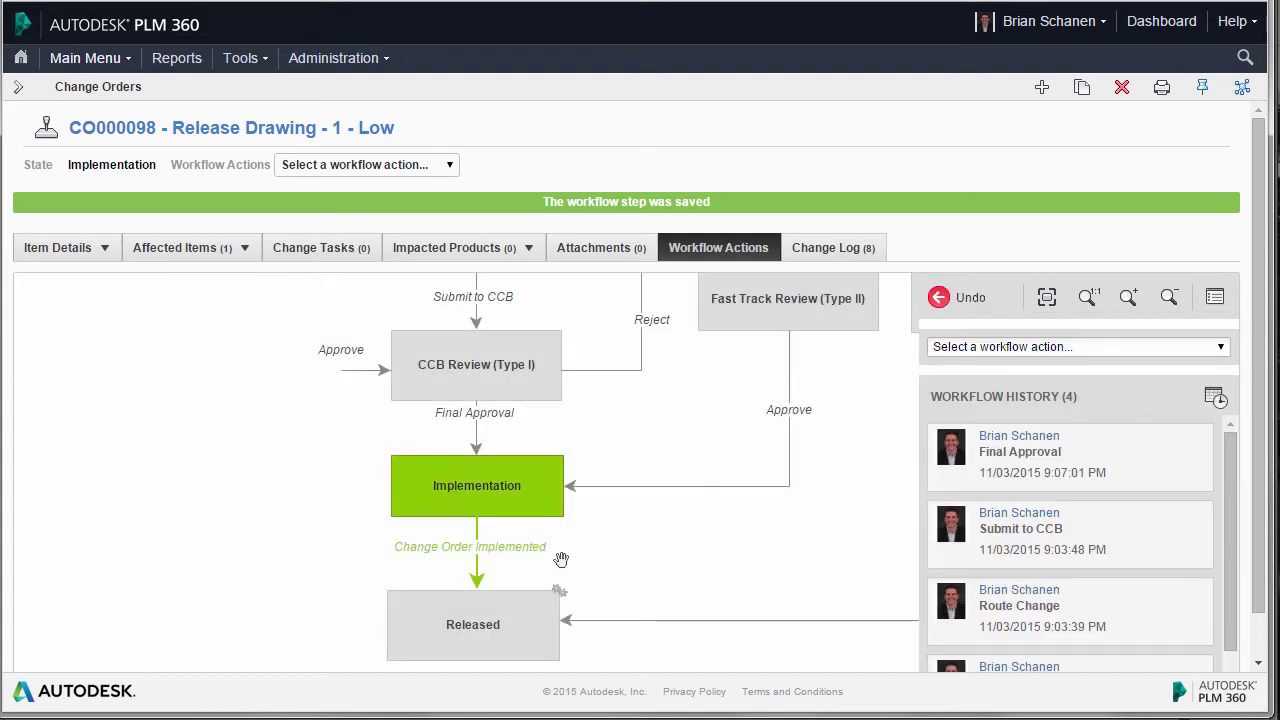
{"action": "left_click", "coordinate": [479, 558]}
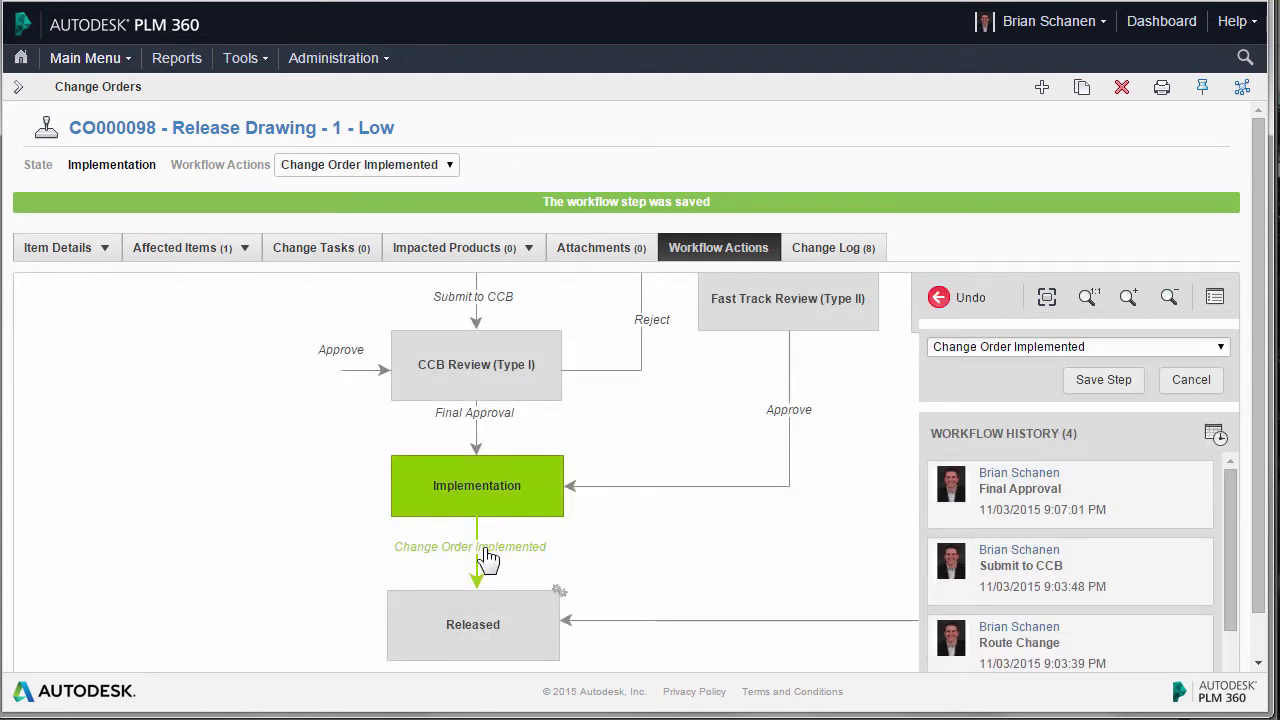
{"action": "left_click", "coordinate": [1106, 383]}
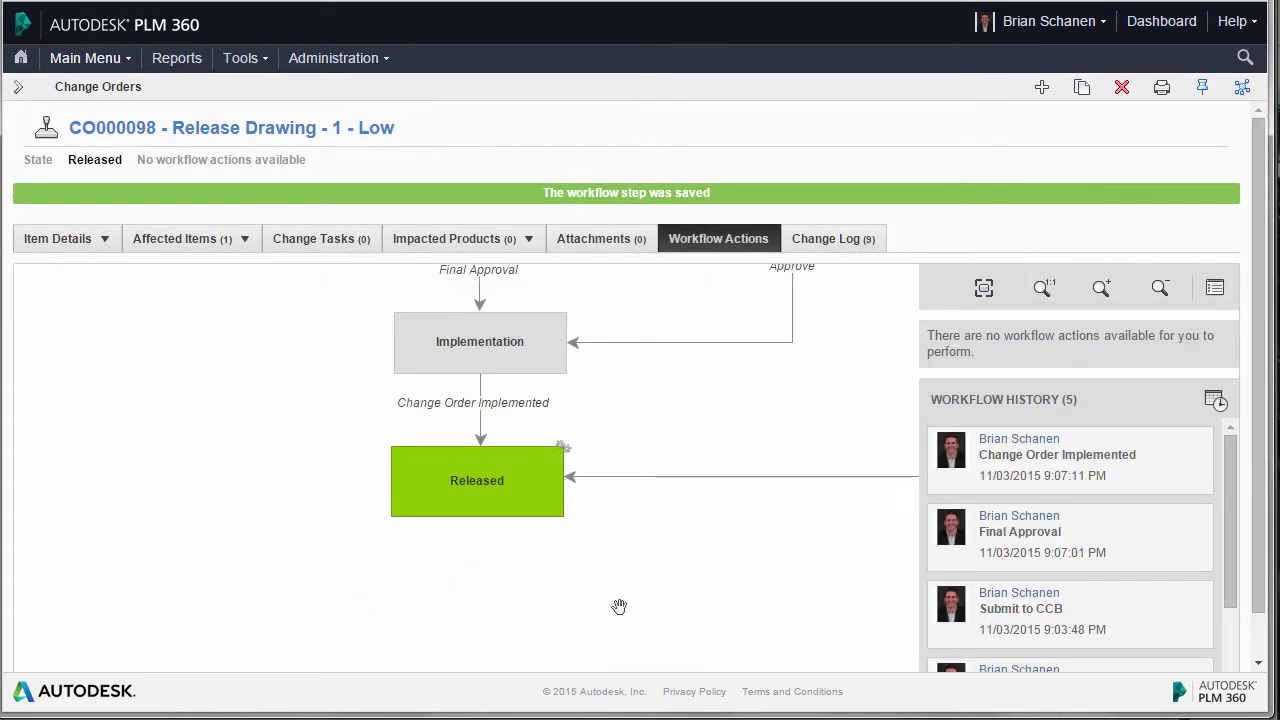
{"action": "left_click_drag", "start_coordinate": [326, 469], "coordinate": [218, 559]}
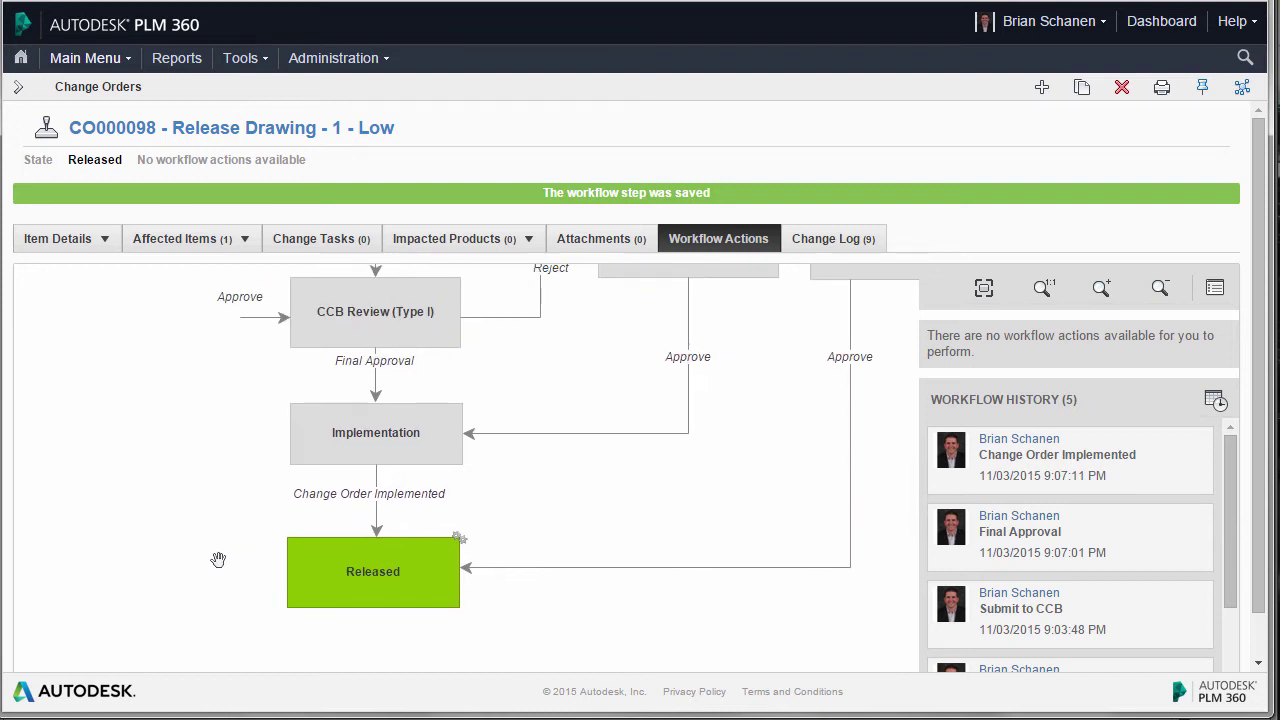
{"action": "left_click", "coordinate": [180, 239]}
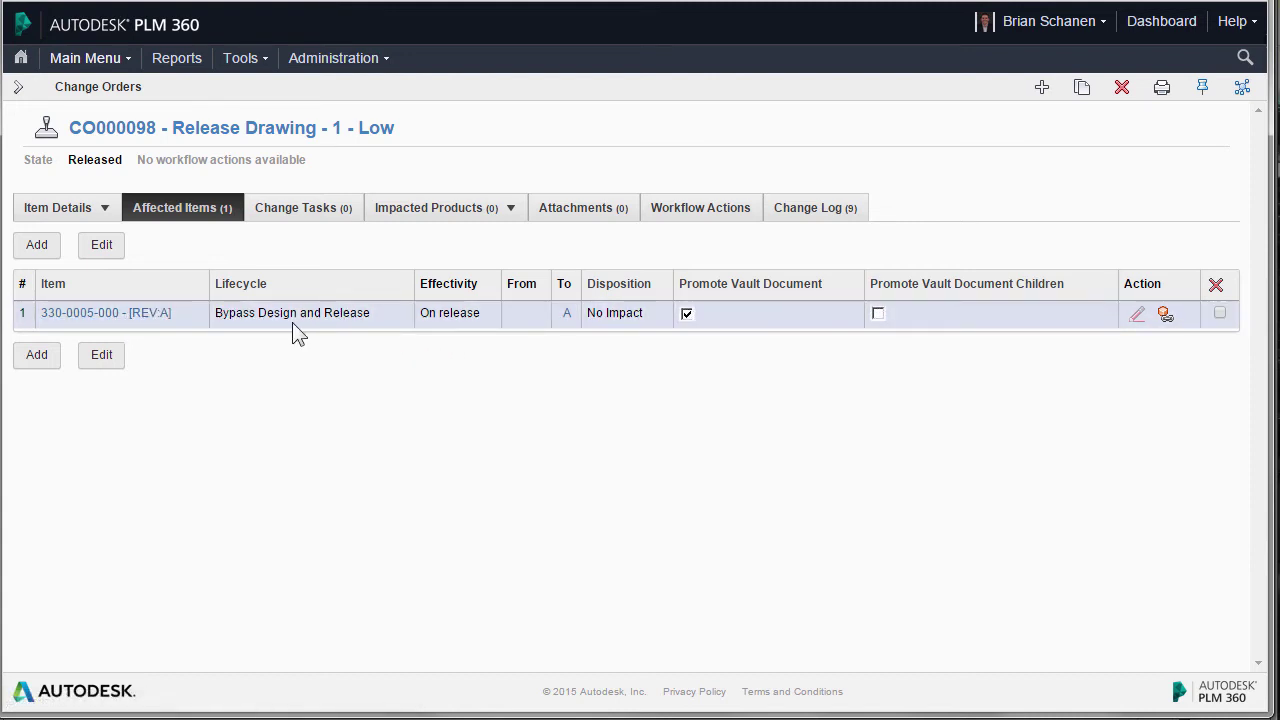
{"action": "left_click", "coordinate": [97, 315]}
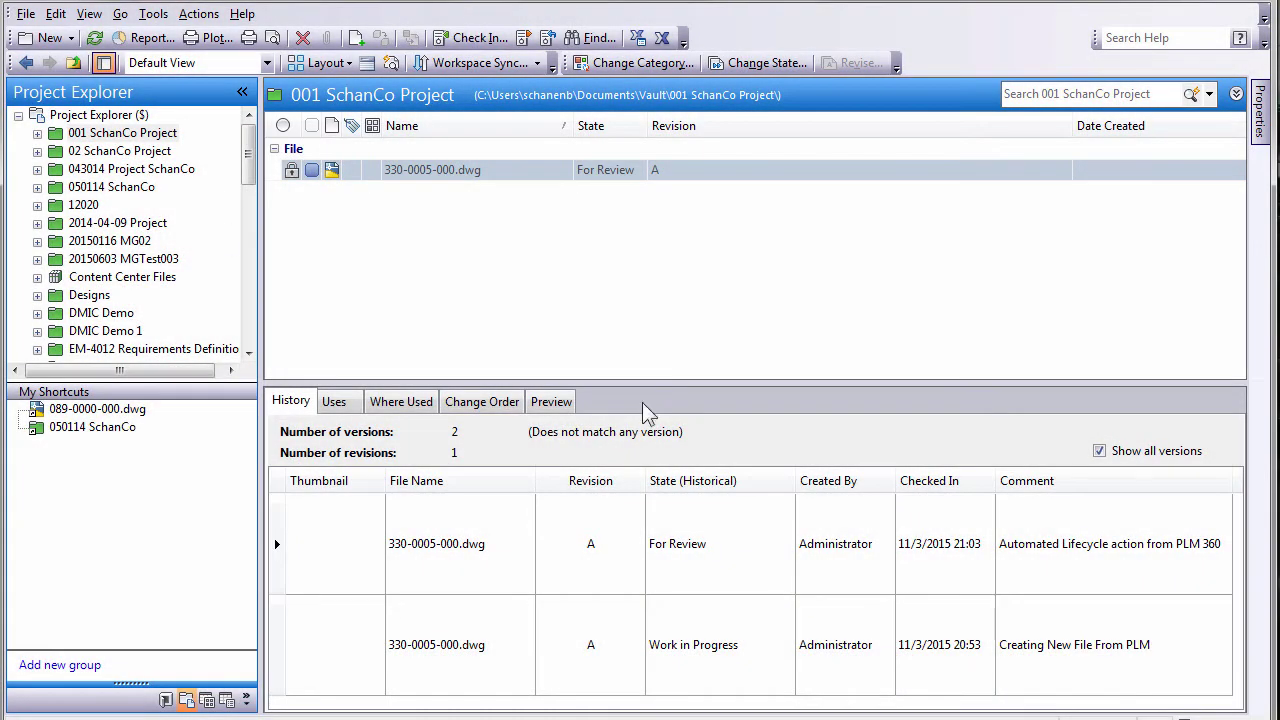
{"action": "left_click", "coordinate": [95, 38]}
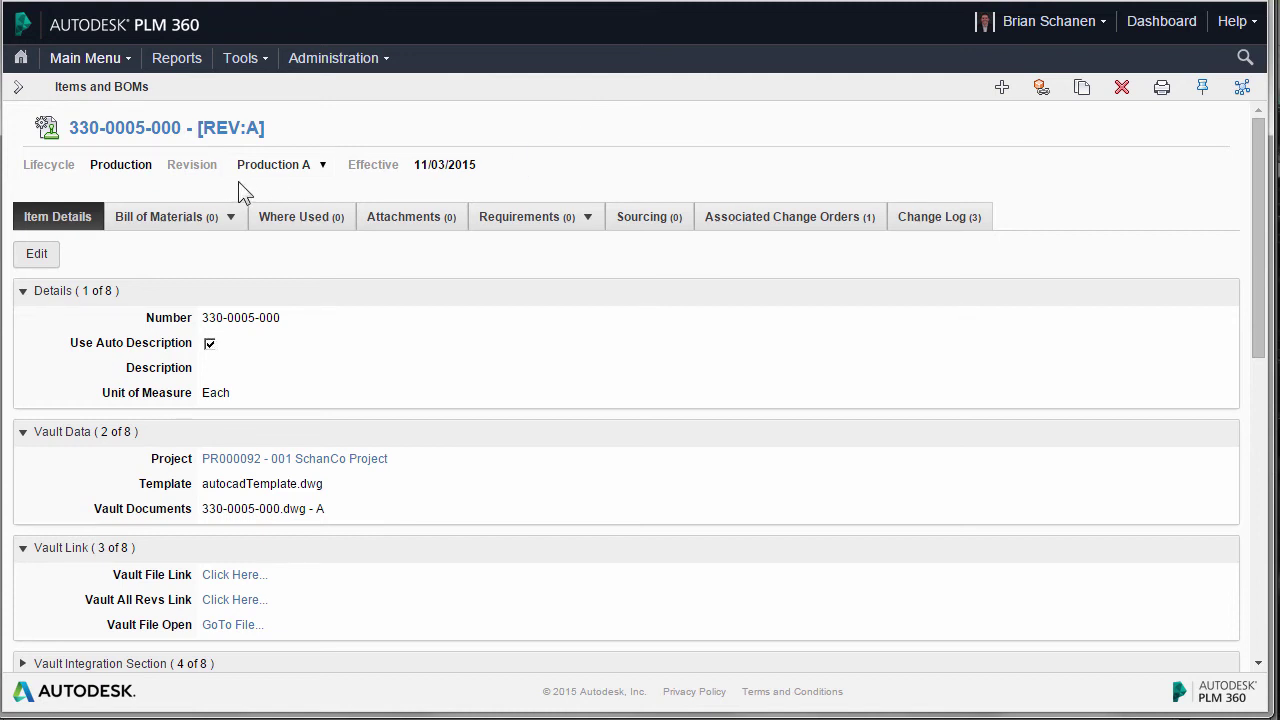
Create a new change request in Change Management and set its type to 1 - Engineering
{"action": "left_click", "coordinate": [88, 57]}
{"action": "mouse_move", "coordinate": [118, 180]}
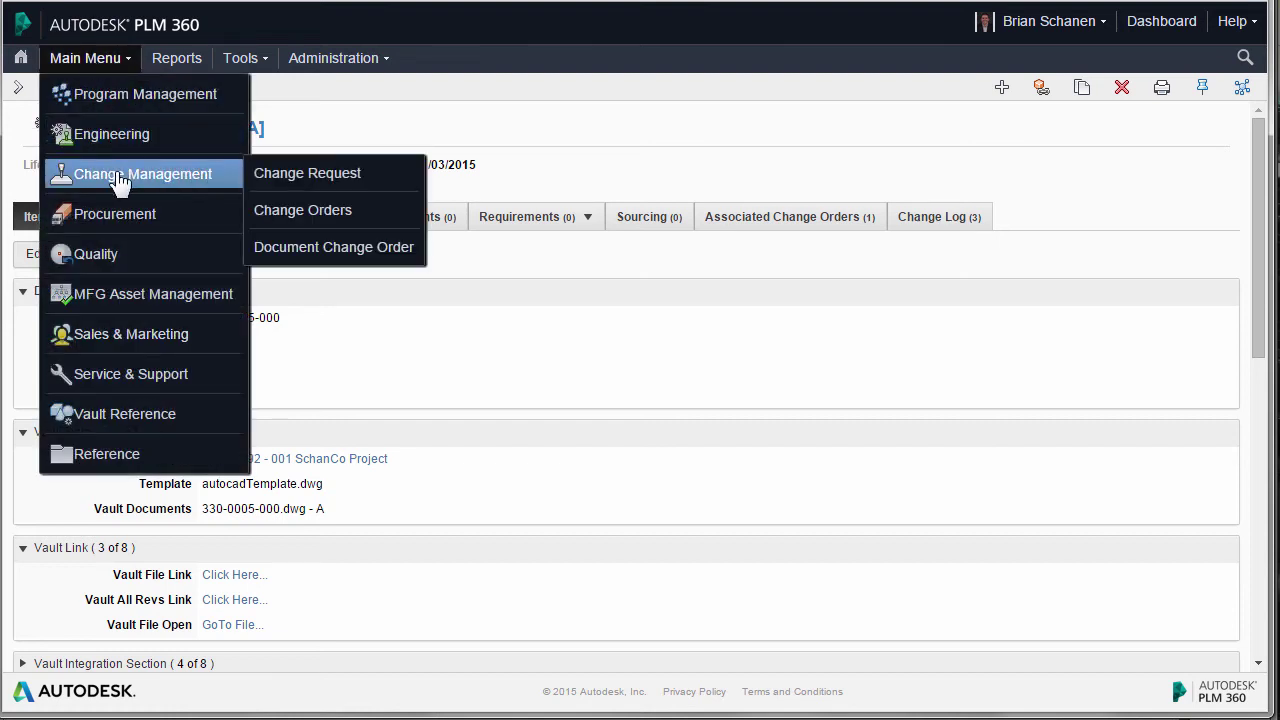
{"action": "left_click", "coordinate": [335, 180]}
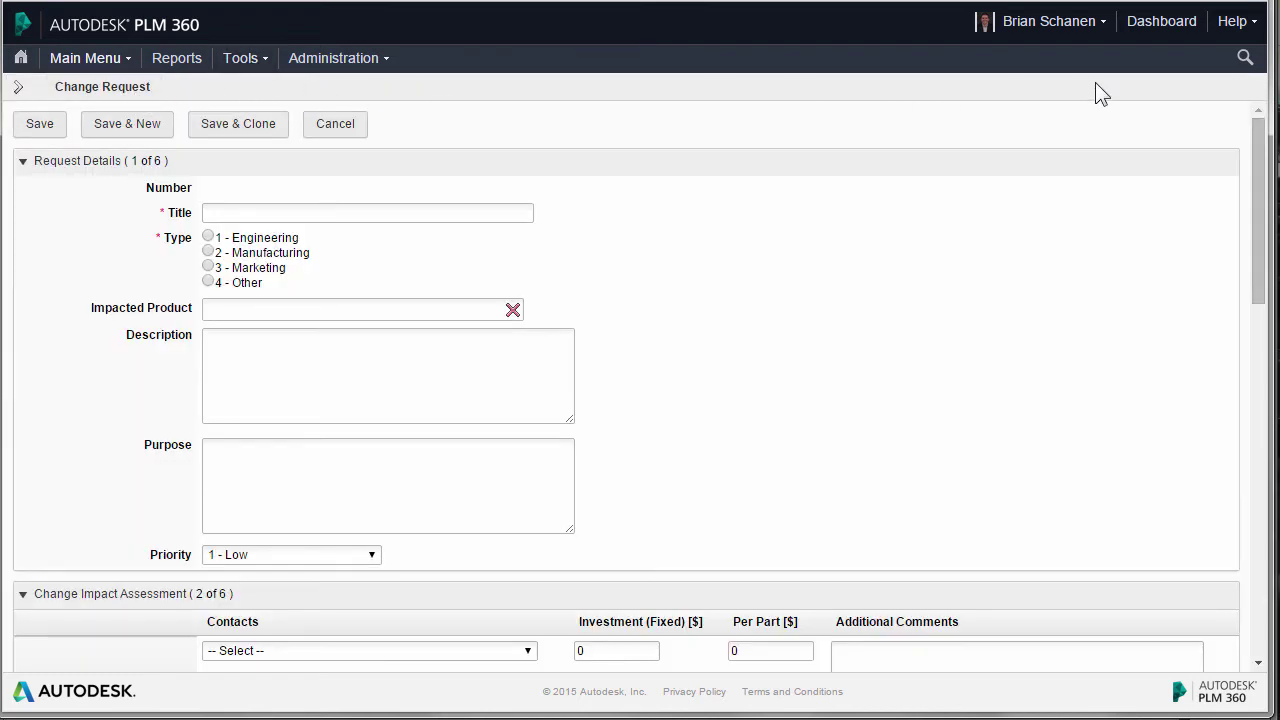
{"action": "left_click", "coordinate": [259, 212]}
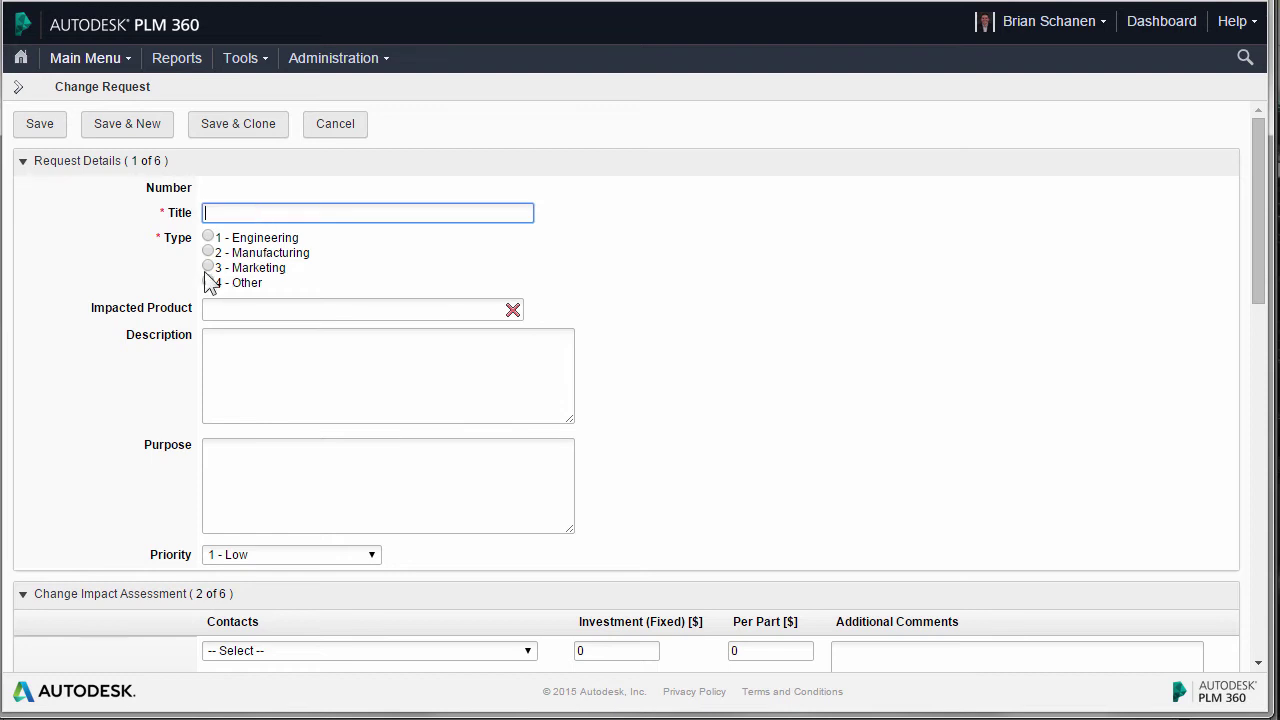
{"action": "left_click", "coordinate": [207, 237]}
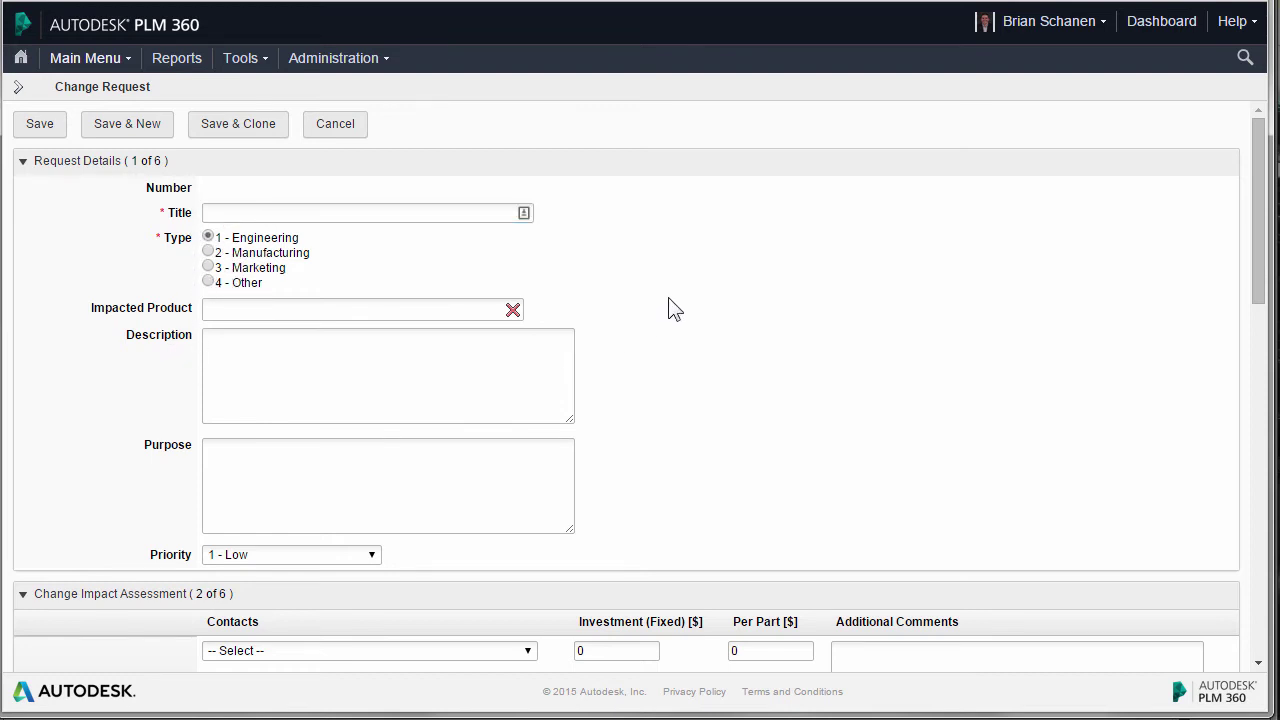
Examine the change request form's purpose, impact assessment costs, approval board, customer and closeout fields
{"action": "scroll", "coordinate": [672, 312], "scroll_direction": "down", "scroll_amount": 3}
{"action": "left_click", "coordinate": [233, 187]}
{"action": "left_click", "coordinate": [284, 314]}
{"action": "scroll", "coordinate": [92, 298], "scroll_direction": "down", "scroll_amount": 4}
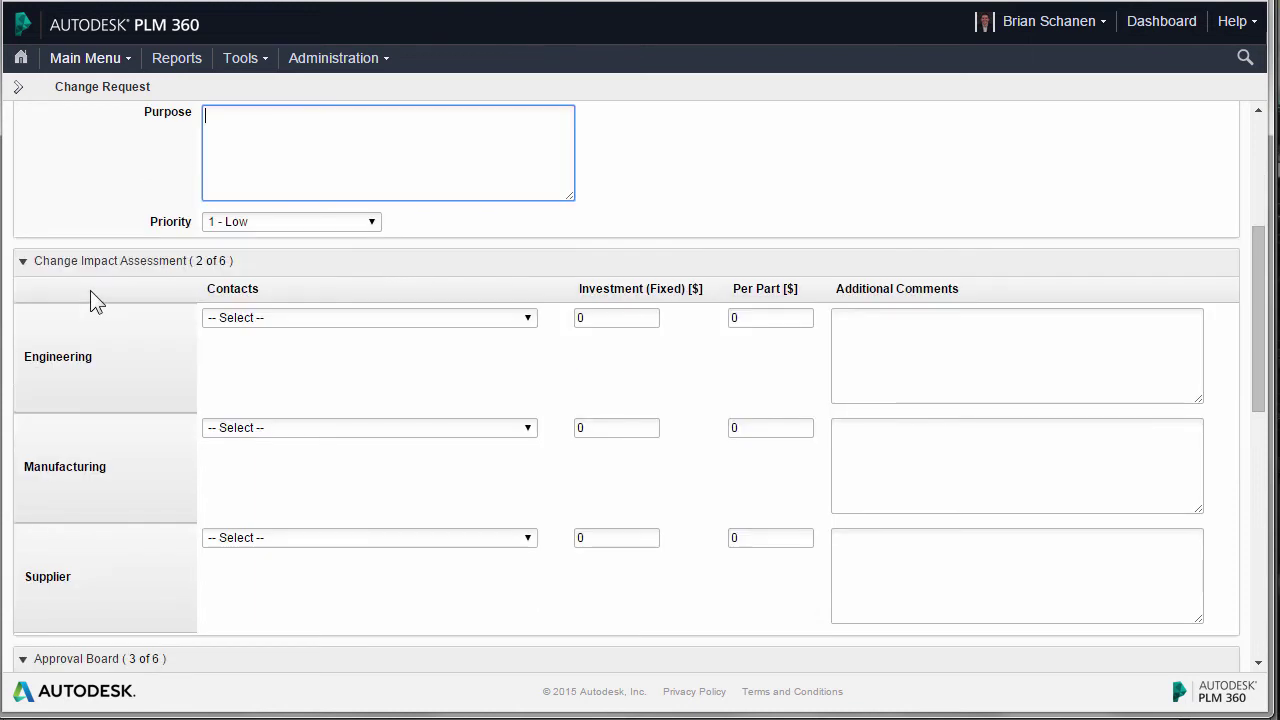
{"action": "scroll", "coordinate": [172, 192], "scroll_direction": "up", "scroll_amount": 2}
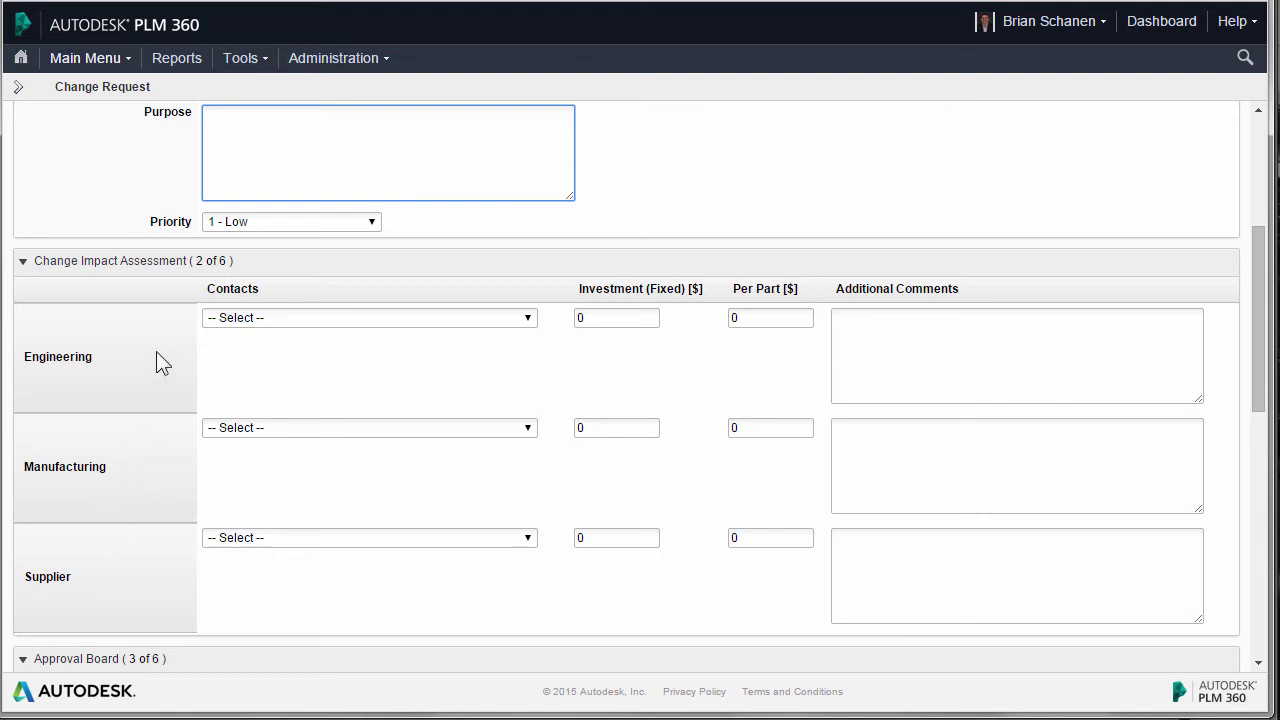
{"action": "left_click", "coordinate": [618, 318]}
{"action": "left_click", "coordinate": [653, 426]}
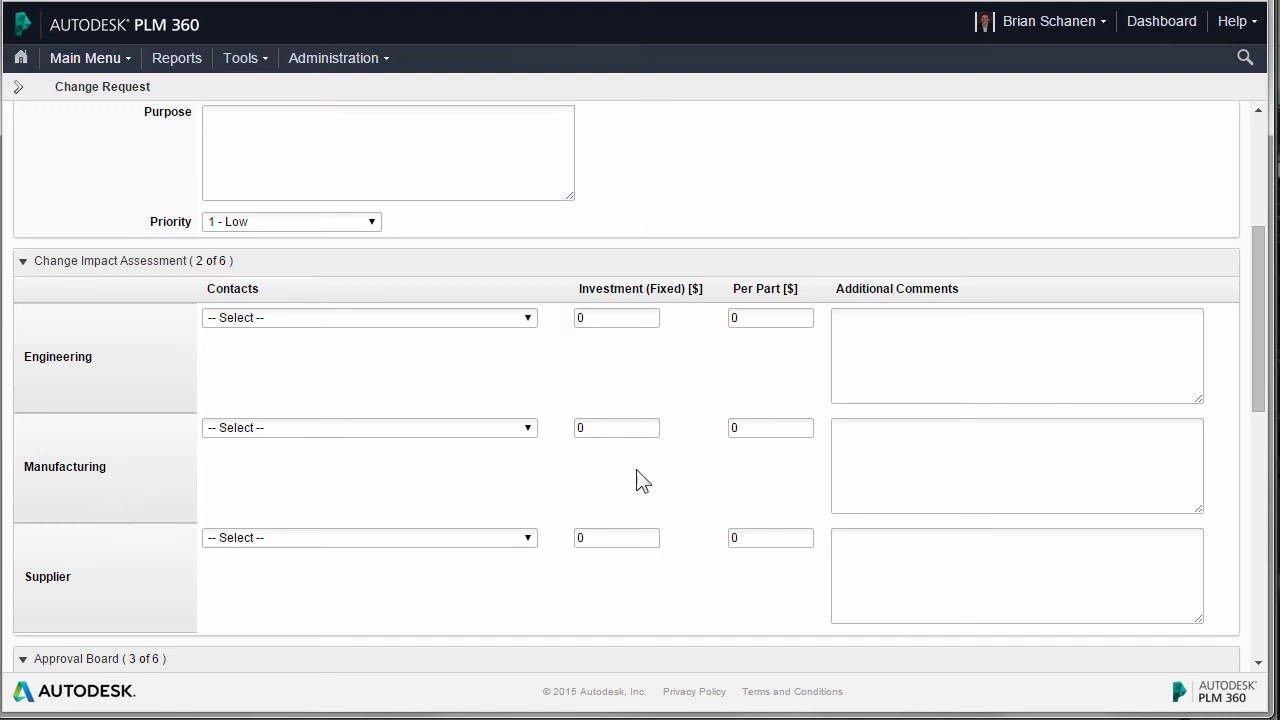
{"action": "left_click", "coordinate": [608, 539]}
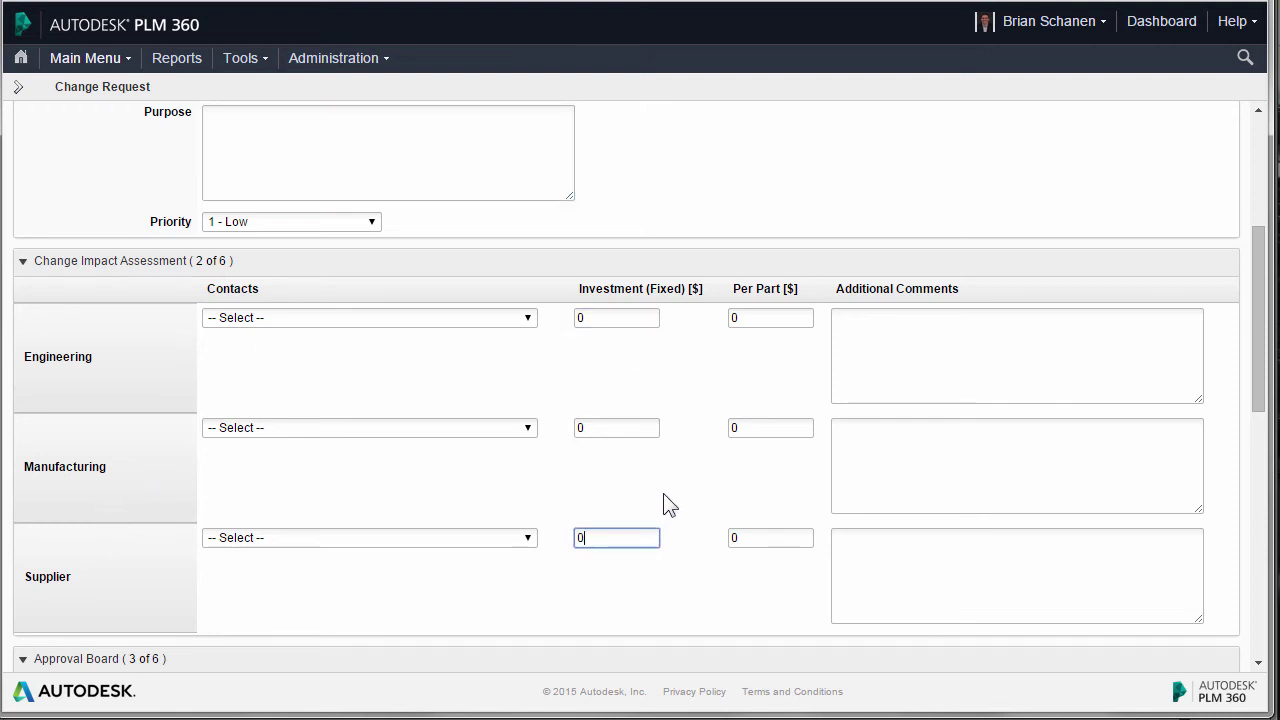
{"action": "scroll", "coordinate": [688, 488], "scroll_direction": "down", "scroll_amount": 3}
{"action": "scroll", "coordinate": [686, 480], "scroll_direction": "down", "scroll_amount": 5}
{"action": "scroll", "coordinate": [86, 523], "scroll_direction": "down", "scroll_amount": 4}
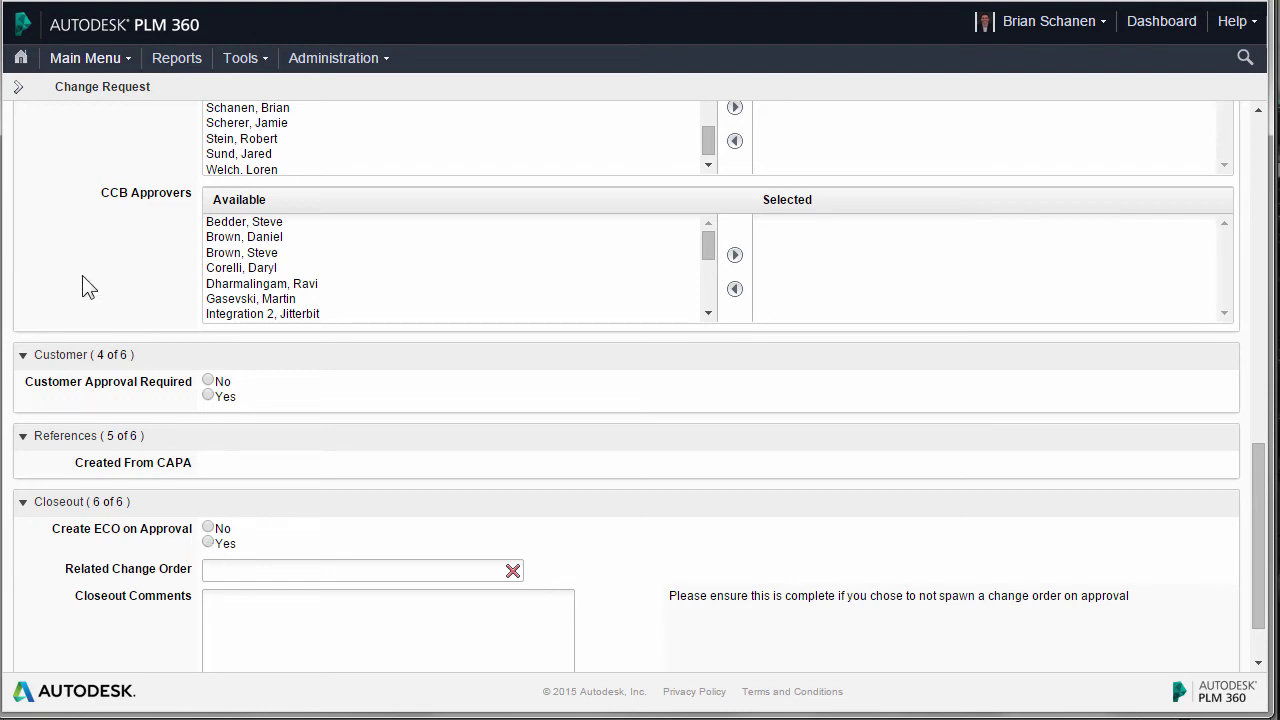
{"action": "scroll", "coordinate": [90, 288], "scroll_direction": "up", "scroll_amount": 10}
{"action": "scroll", "coordinate": [90, 298], "scroll_direction": "up", "scroll_amount": 2}
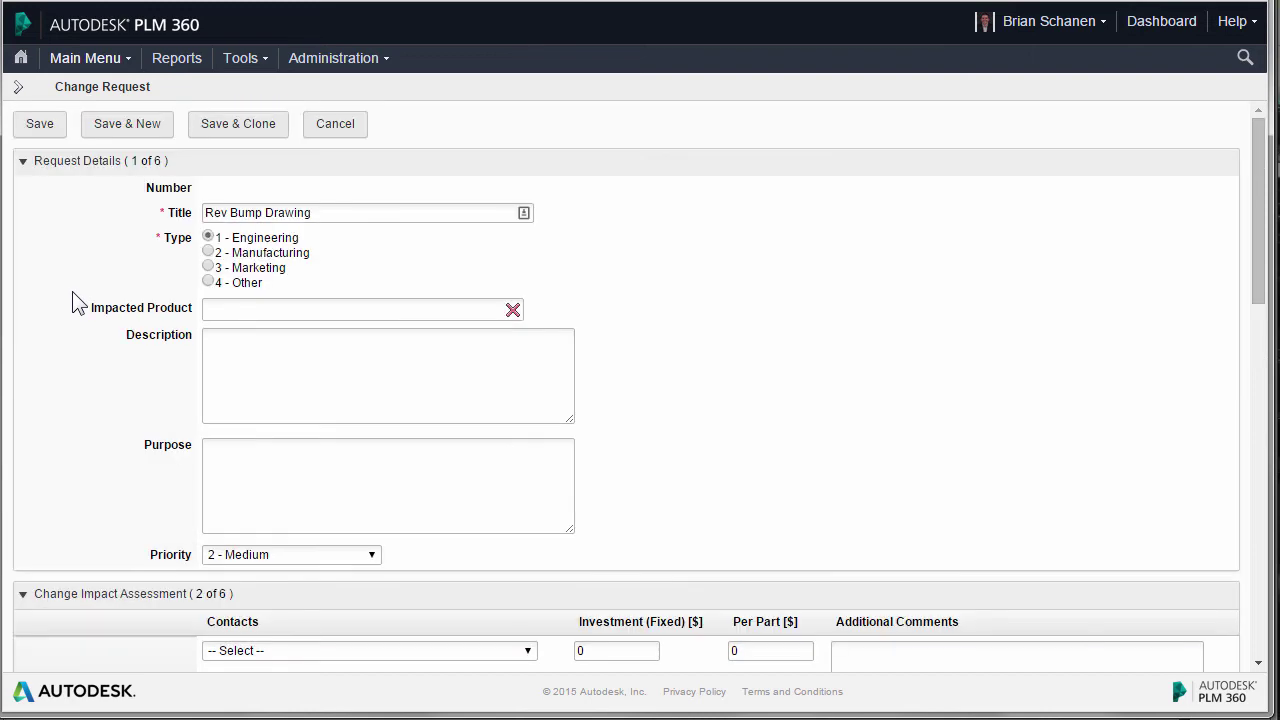
Complete the request with title Rev Bump Drawing, priority 2 - Medium, both approver lists and Create ECO on Approval set to Yes, and save it
{"action": "left_click", "coordinate": [370, 208]}
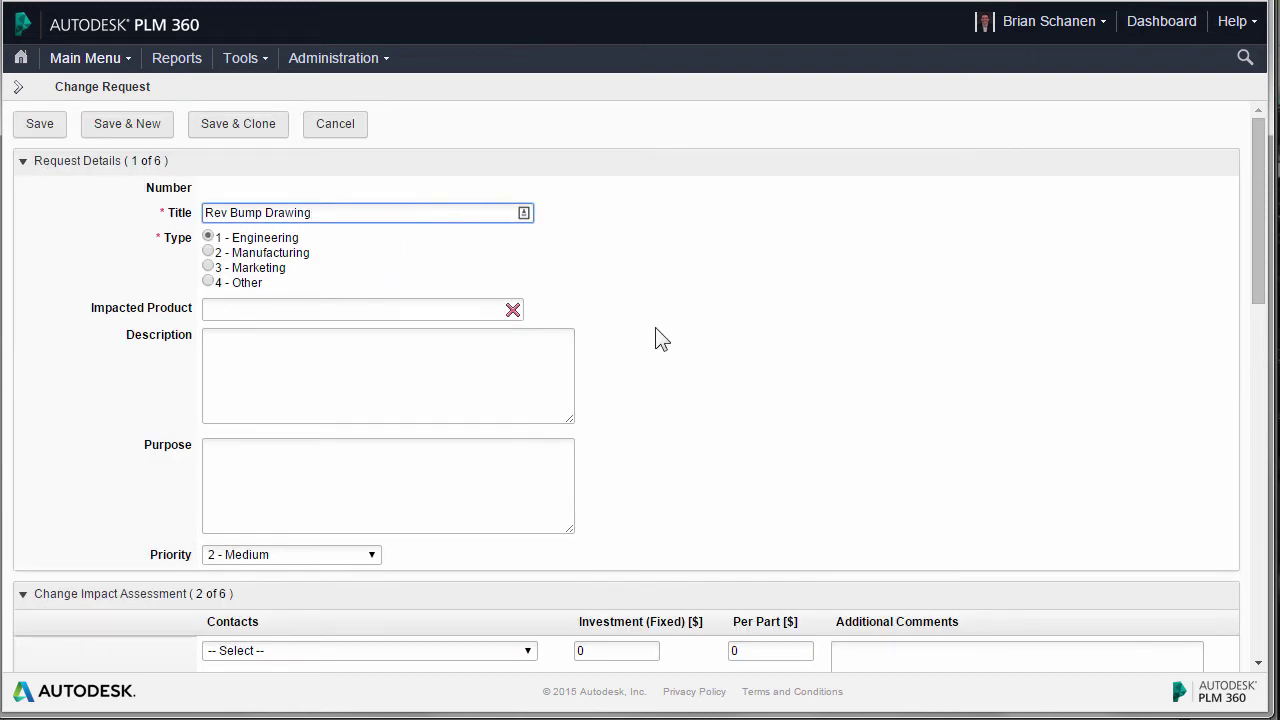
{"action": "scroll", "coordinate": [657, 337], "scroll_direction": "down", "scroll_amount": 2}
{"action": "scroll", "coordinate": [672, 375], "scroll_direction": "down", "scroll_amount": 8}
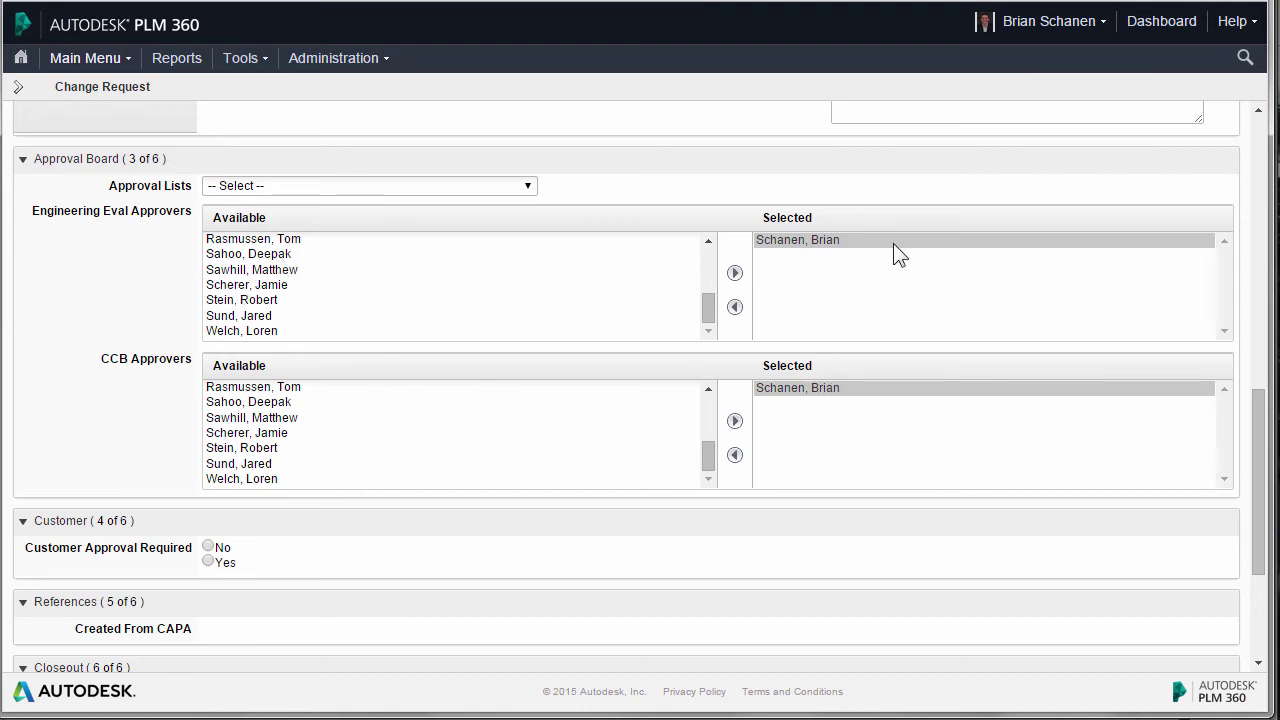
{"action": "scroll", "coordinate": [918, 433], "scroll_direction": "down", "scroll_amount": 3}
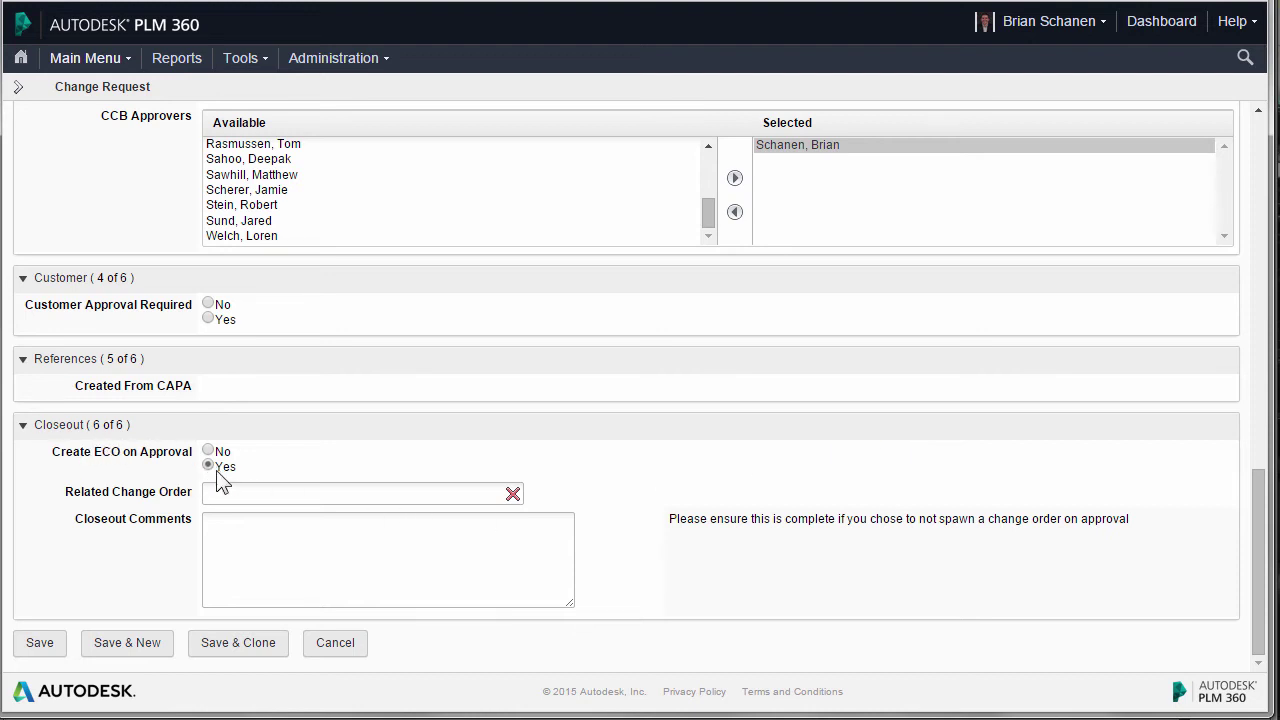
{"action": "left_click", "coordinate": [41, 647]}
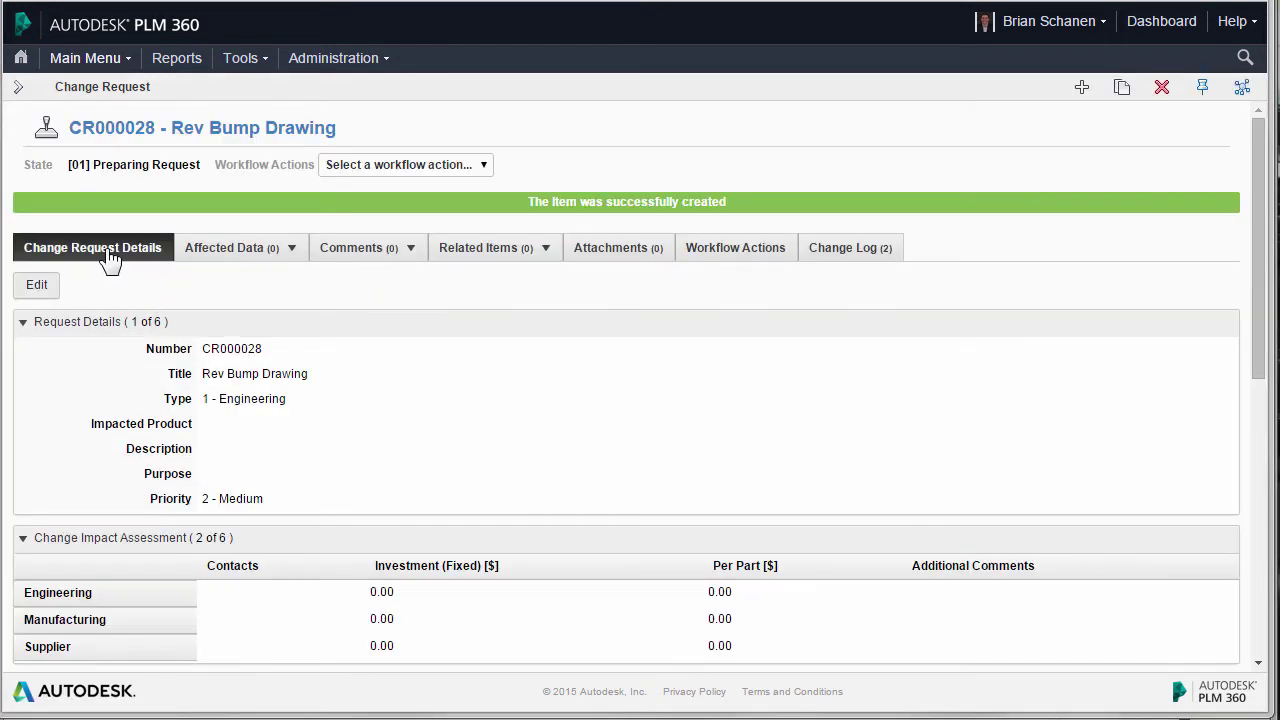
{"action": "left_click", "coordinate": [227, 252]}
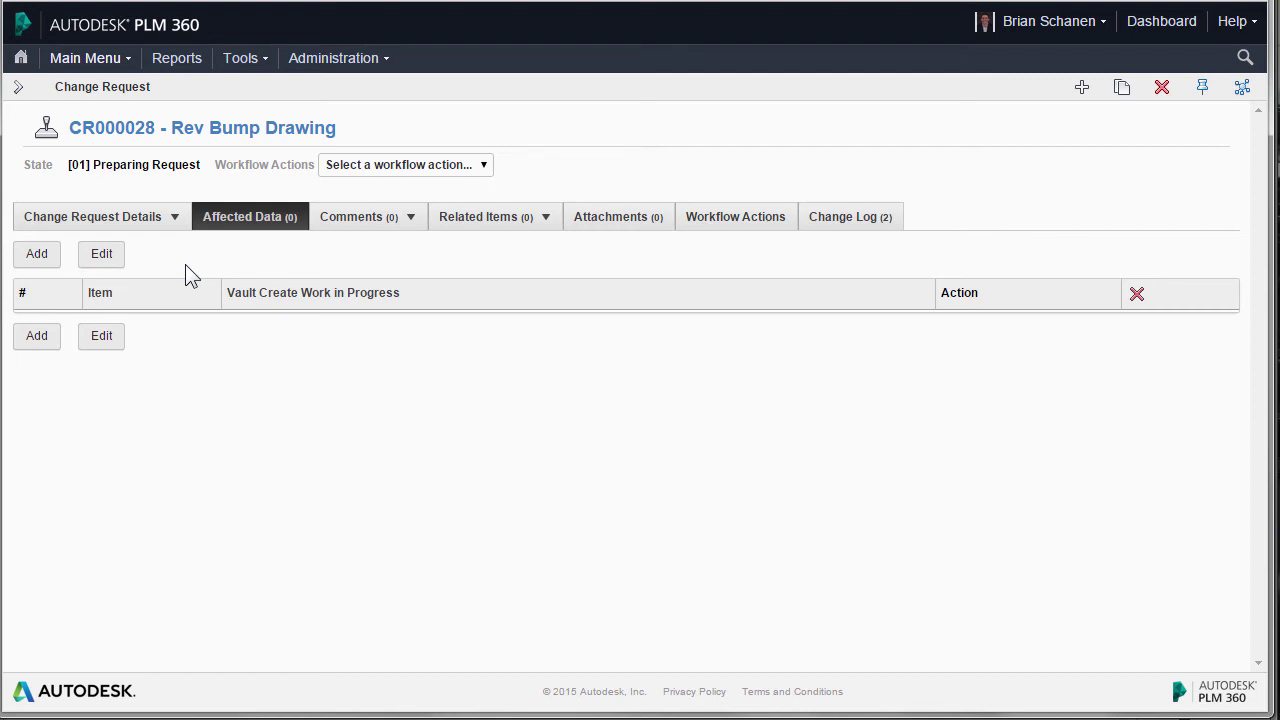
{"action": "left_click", "coordinate": [43, 260]}
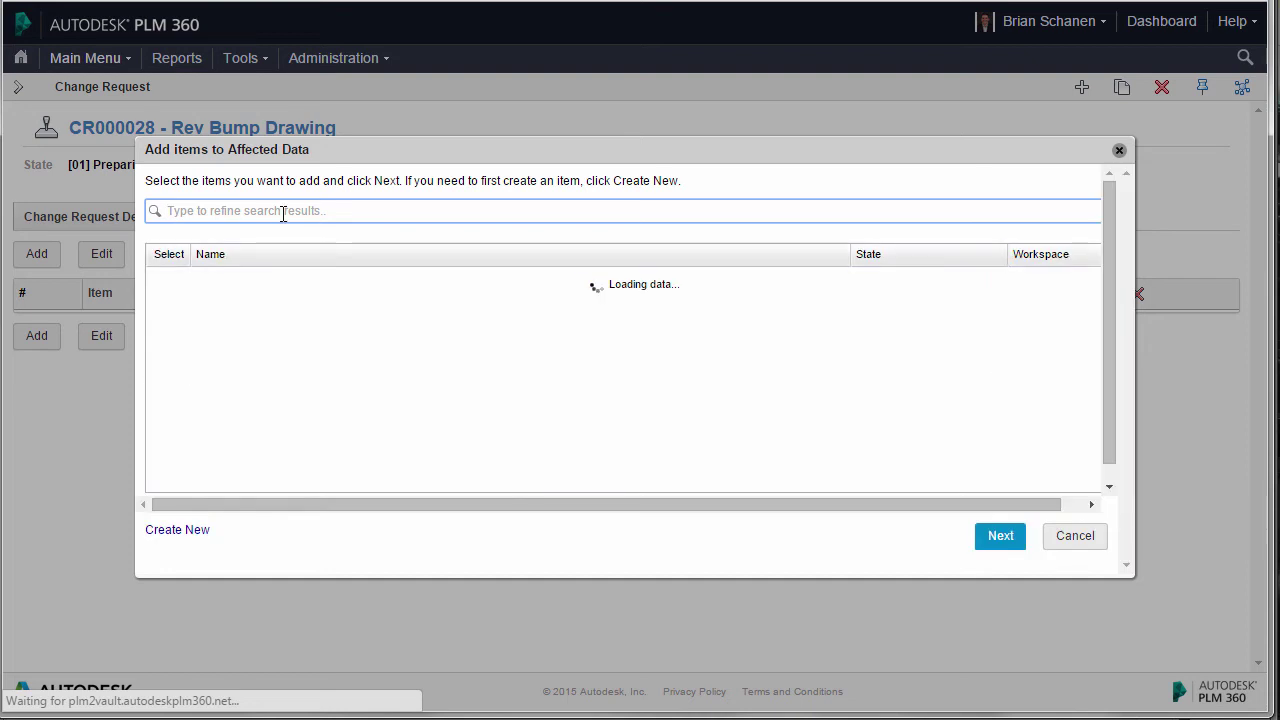
{"action": "type", "text": "330"}
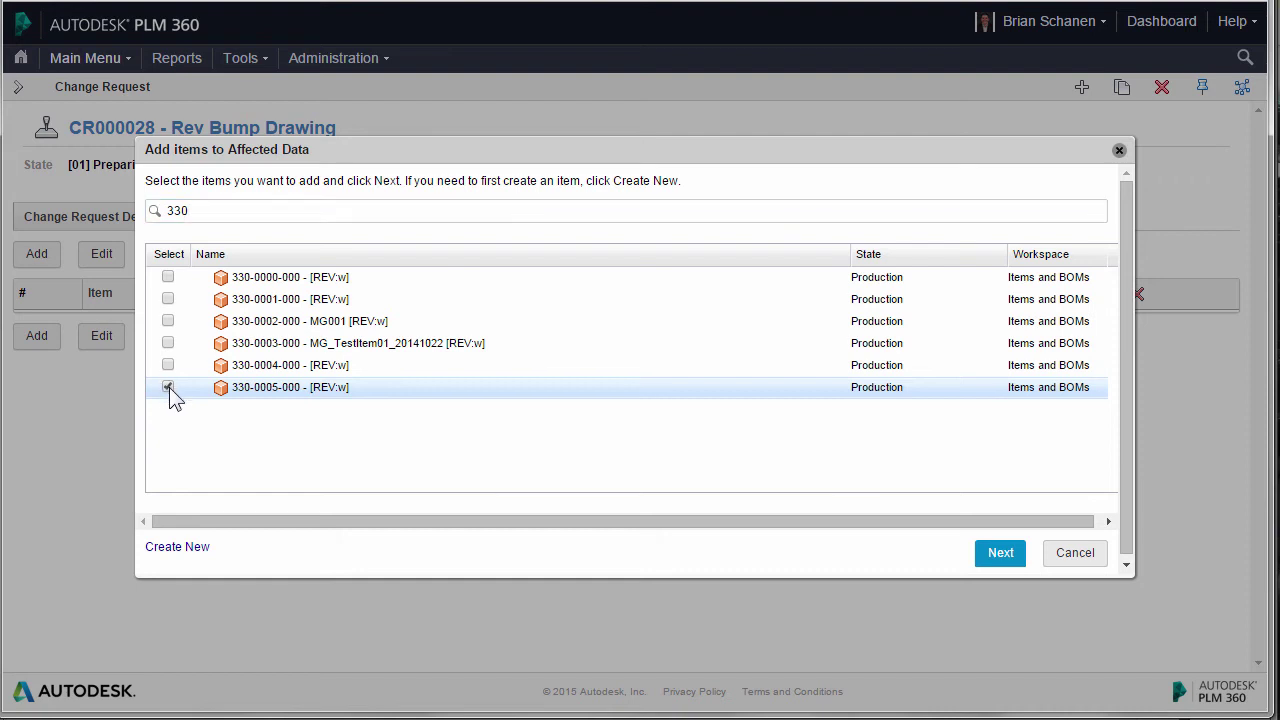
{"action": "left_click", "coordinate": [168, 387]}
{"action": "left_click", "coordinate": [1003, 556]}
{"action": "left_click", "coordinate": [995, 558]}
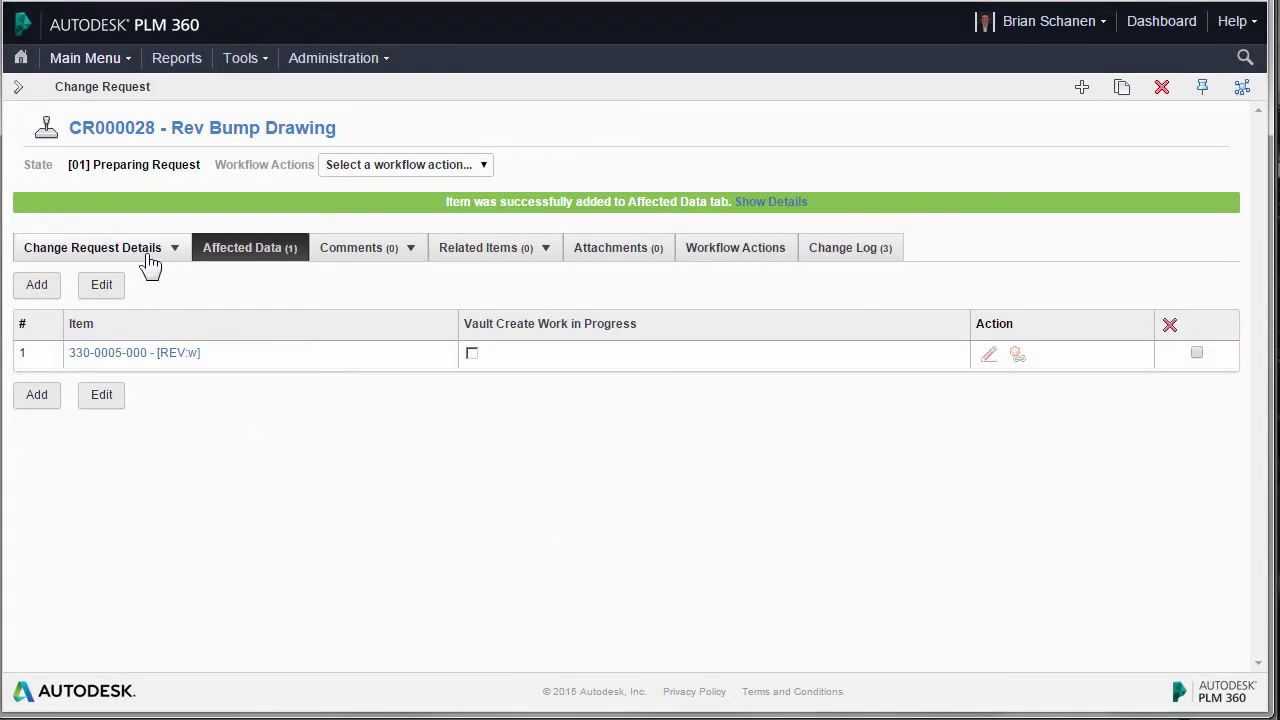
{"action": "left_click", "coordinate": [103, 287]}
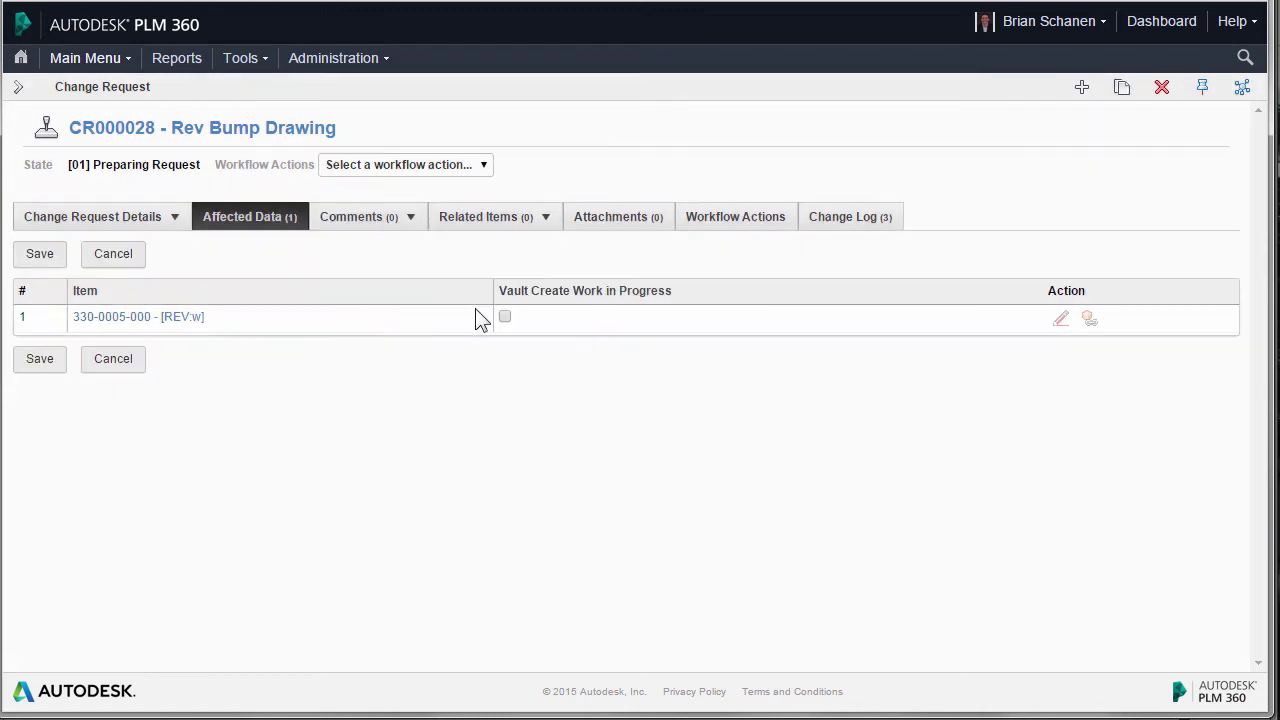
{"action": "left_click", "coordinate": [504, 317]}
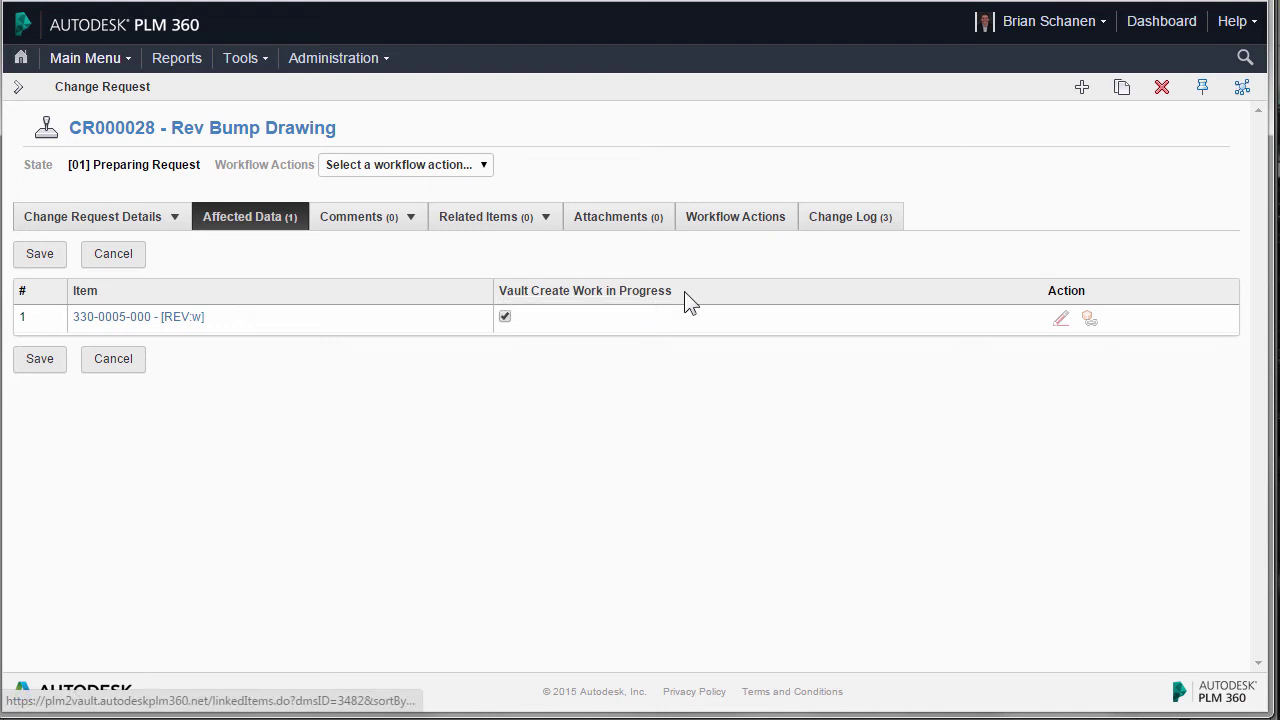
{"action": "left_click", "coordinate": [48, 362]}
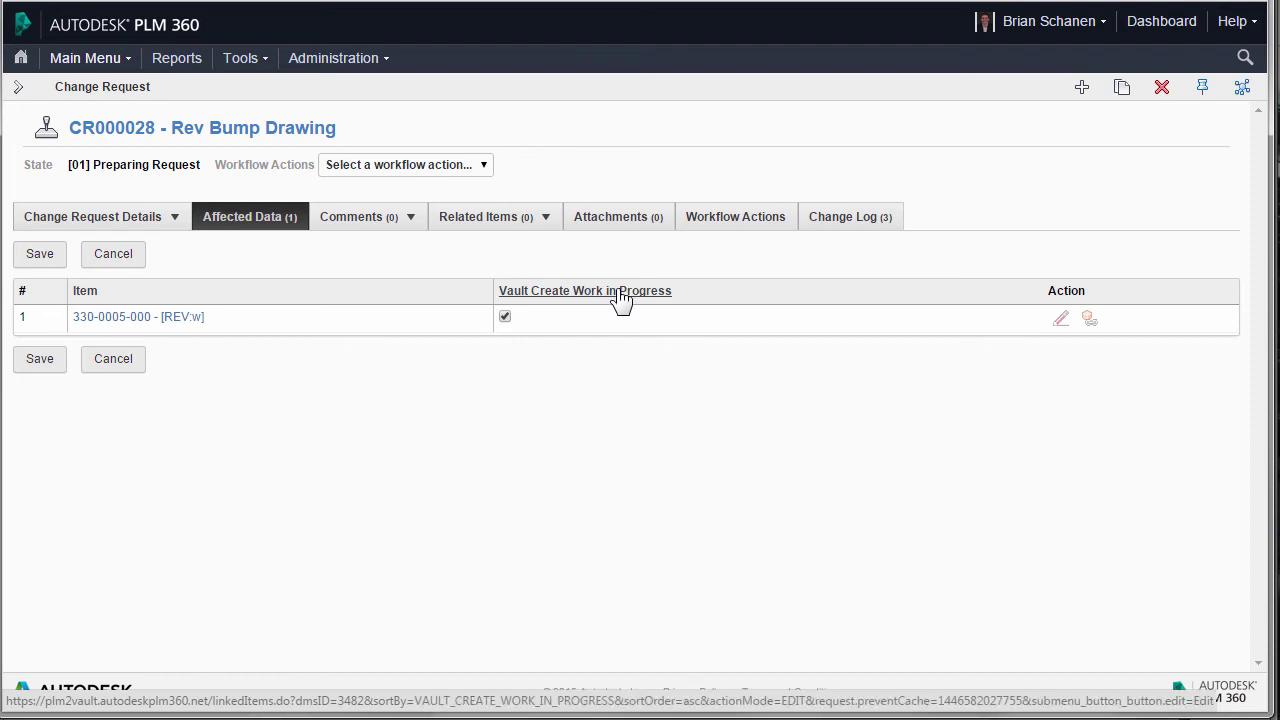
{"action": "left_click", "coordinate": [39, 360]}
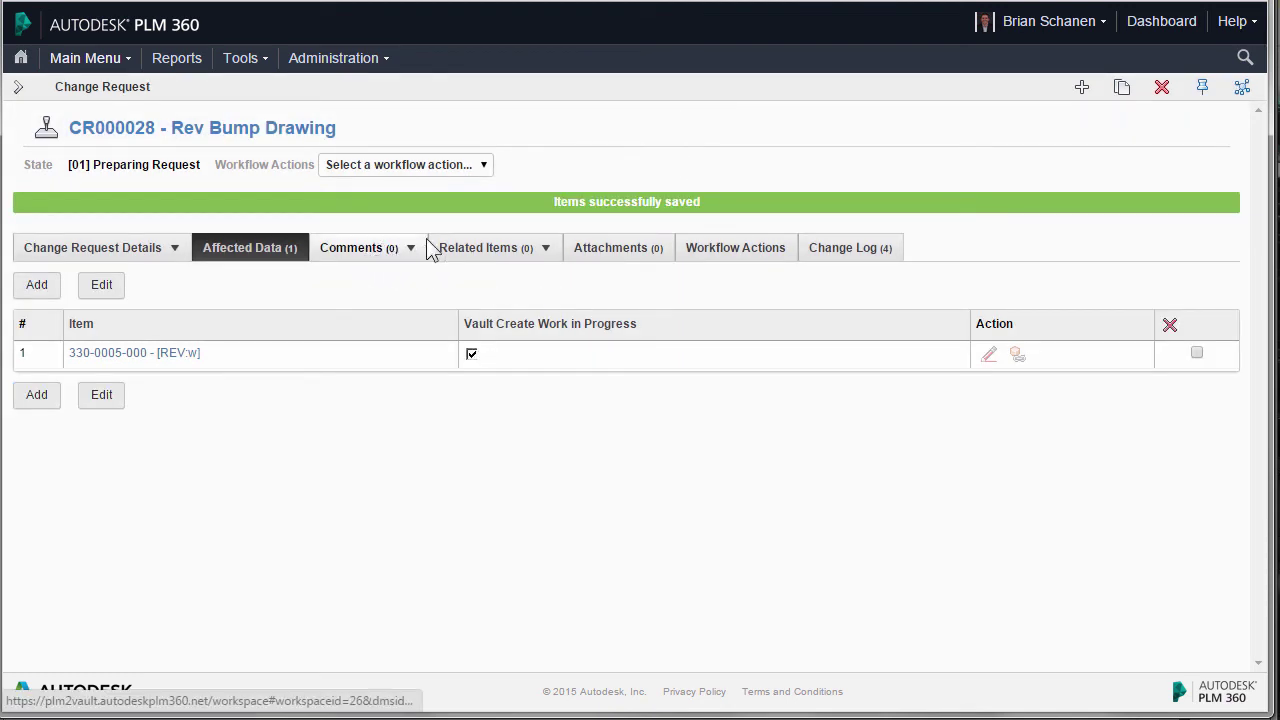
Perform and save the Submit for Review workflow step for the change request
{"action": "left_click", "coordinate": [731, 251]}
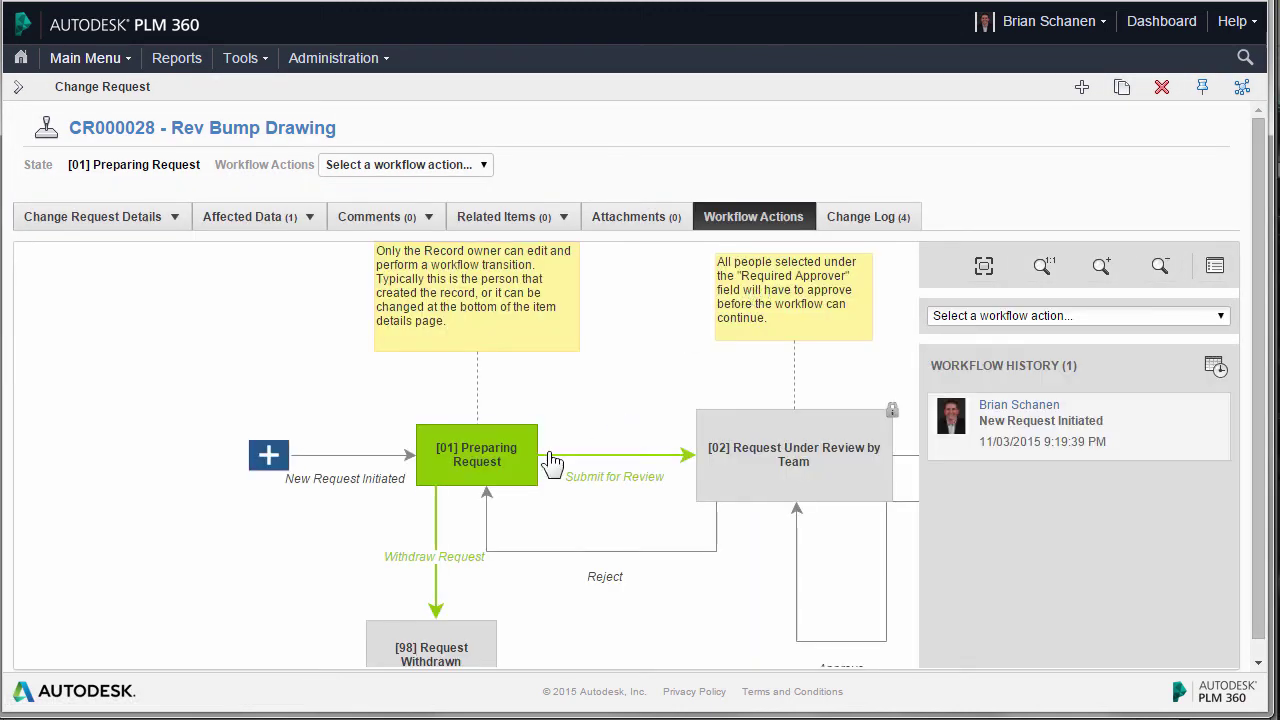
{"action": "left_click_drag", "start_coordinate": [619, 396], "coordinate": [227, 385]}
{"action": "left_click", "coordinate": [205, 410]}
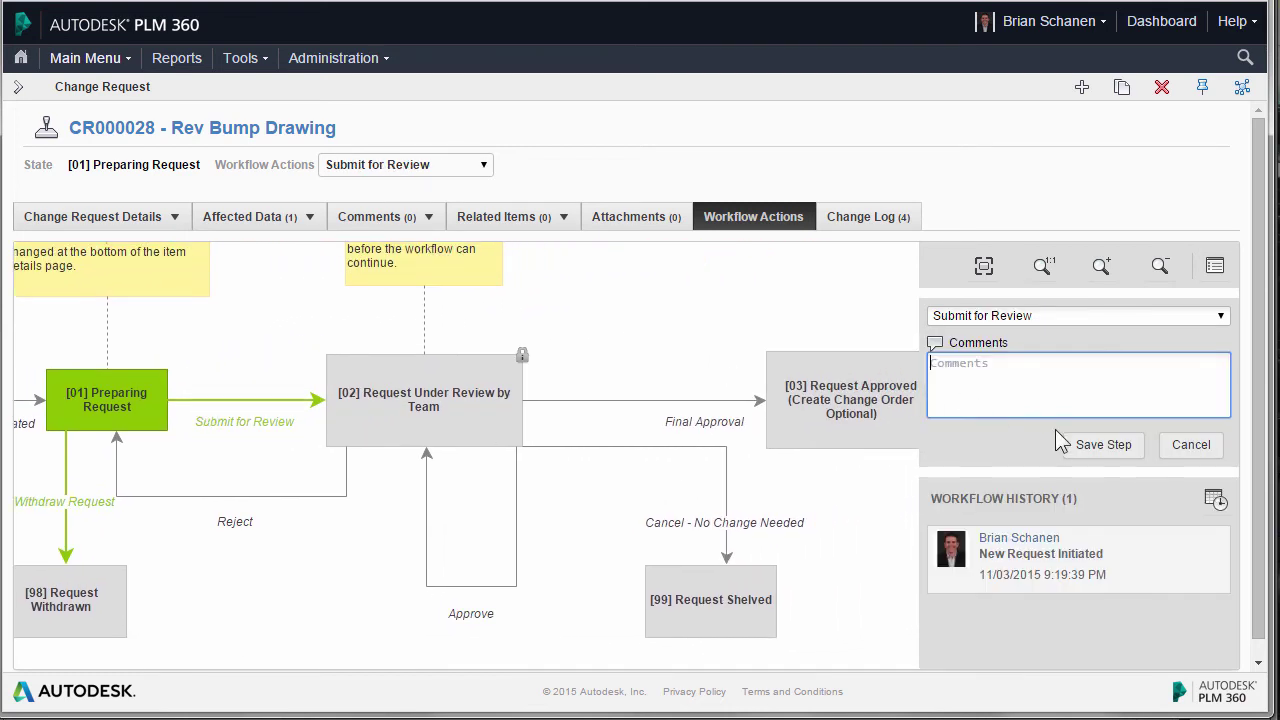
{"action": "left_click", "coordinate": [1103, 446]}
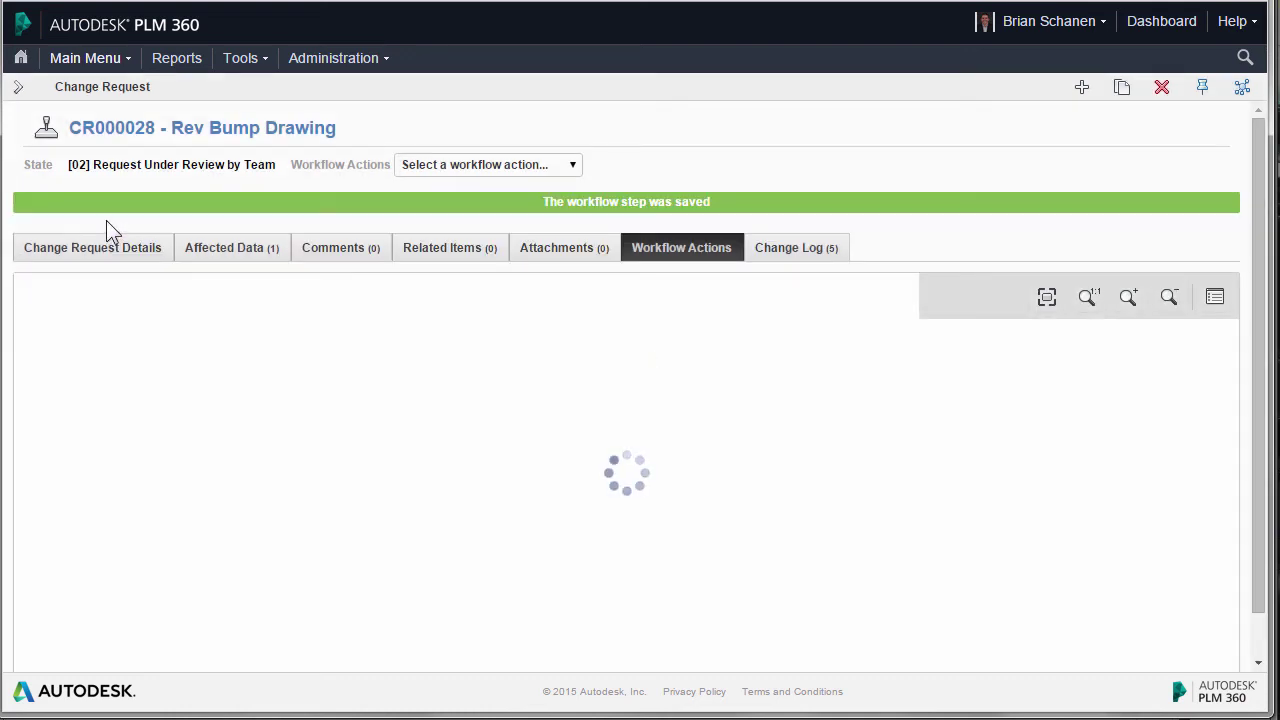
Perform and save the Final Approval workflow step to approve the change request
{"action": "left_click_drag", "start_coordinate": [708, 421], "coordinate": [432, 334]}
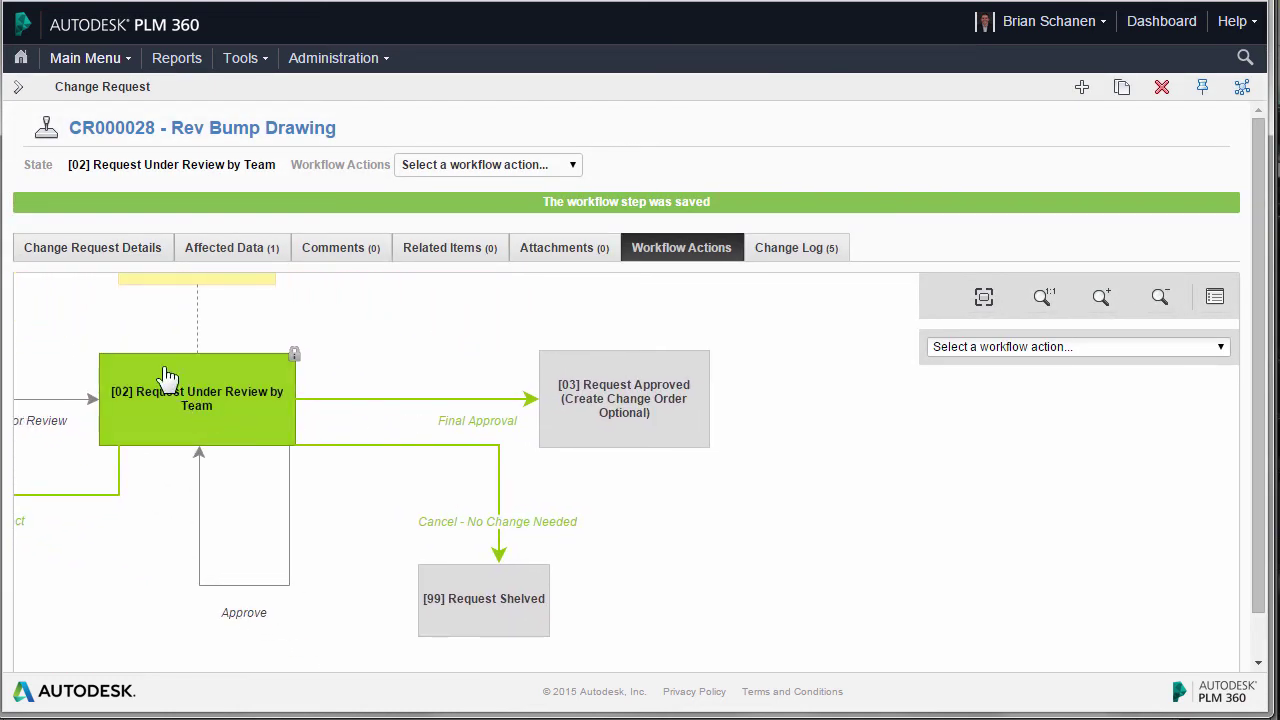
{"action": "left_click", "coordinate": [486, 412]}
{"action": "left_click", "coordinate": [1090, 384]}
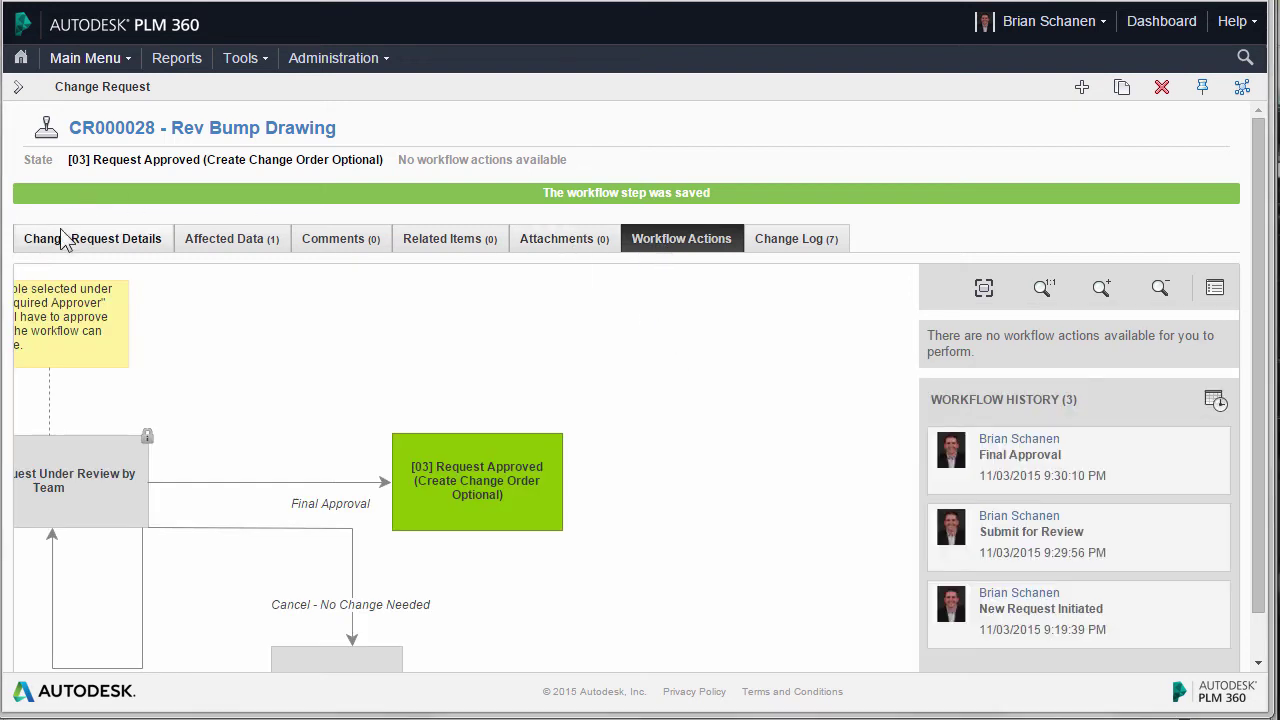
Open the related change order from the request's closeout details, and switch to Vault and refresh to check the drawing's state
{"action": "left_click", "coordinate": [108, 238]}
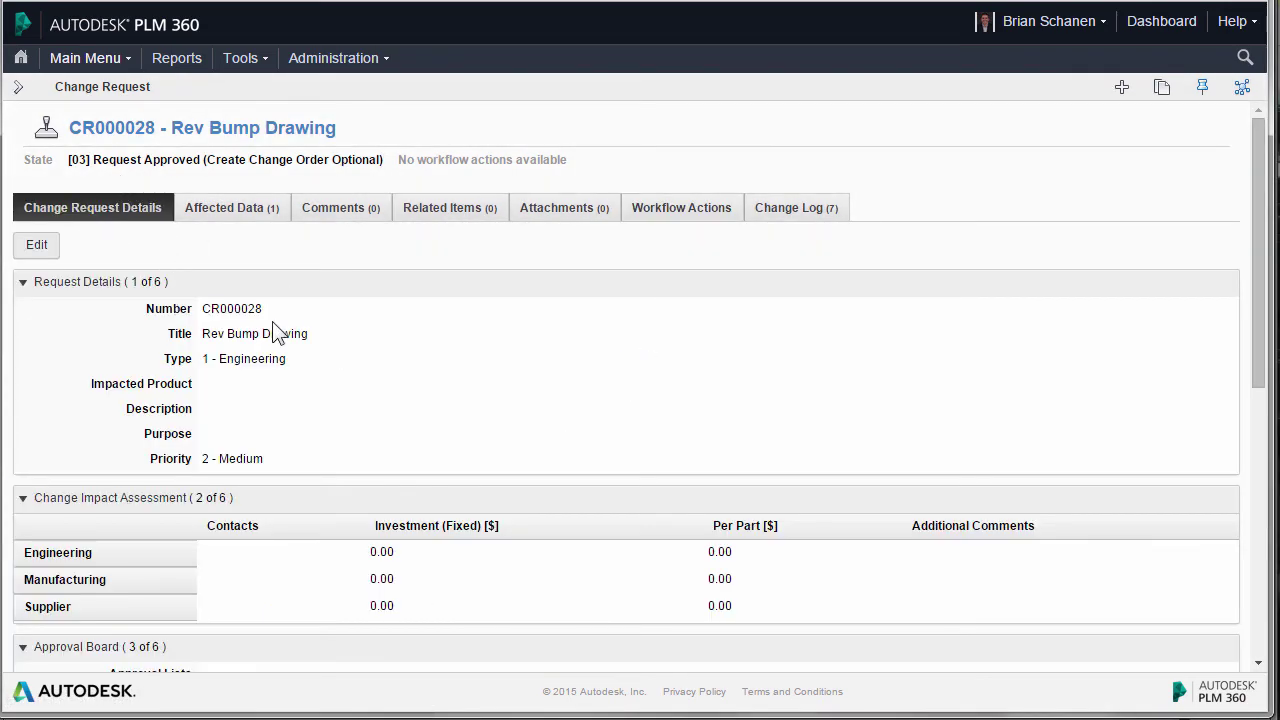
{"action": "scroll", "coordinate": [338, 340], "scroll_direction": "down", "scroll_amount": 7}
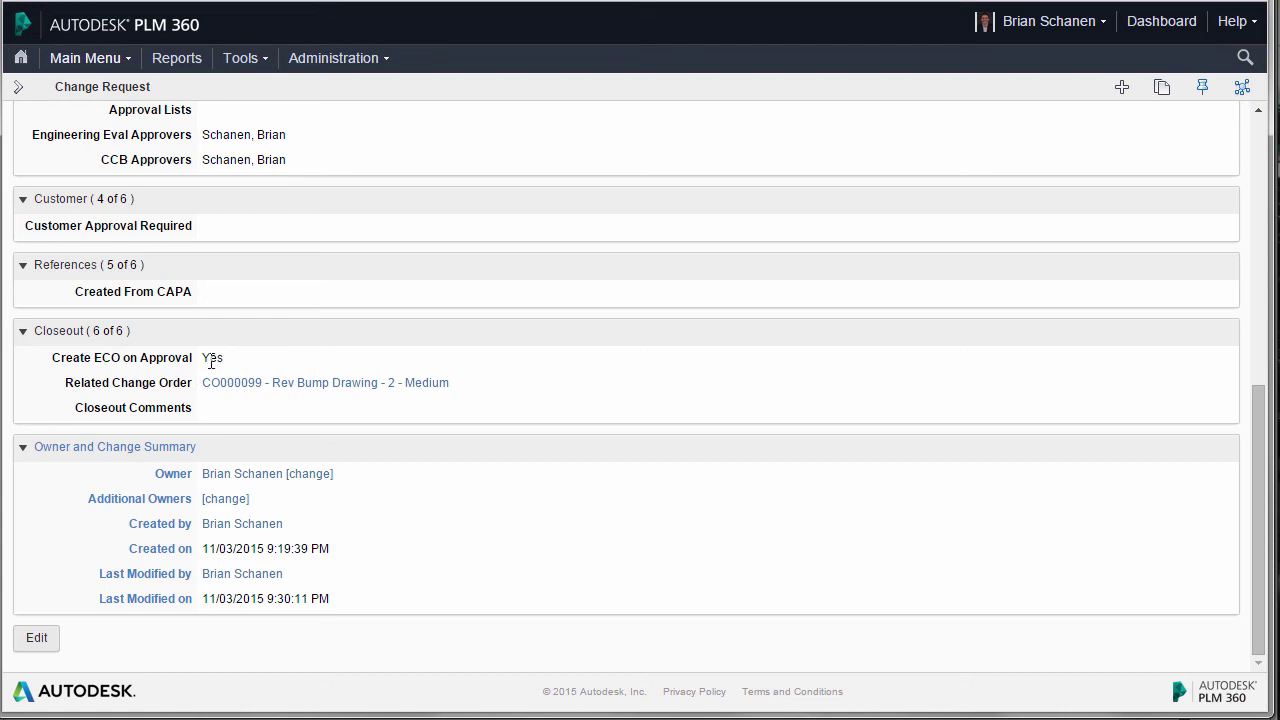
{"action": "left_click", "coordinate": [350, 383]}
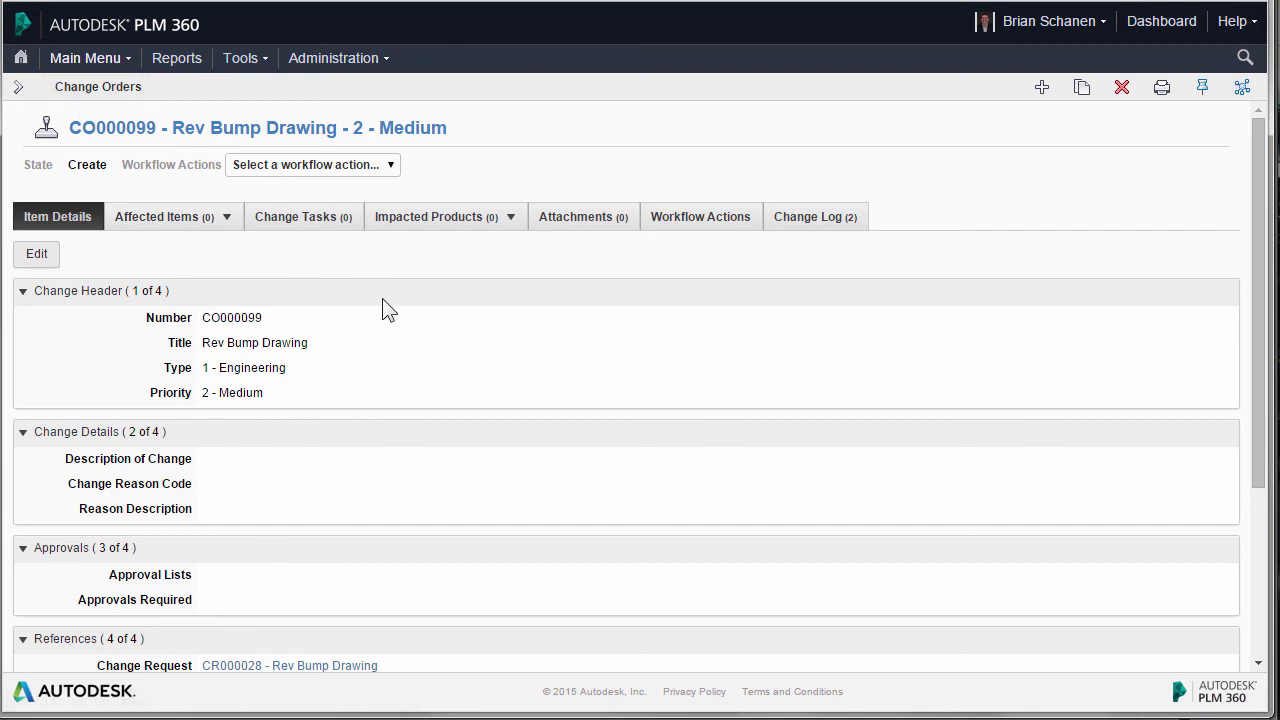
{"action": "scroll", "coordinate": [383, 310], "scroll_direction": "down", "scroll_amount": 3}
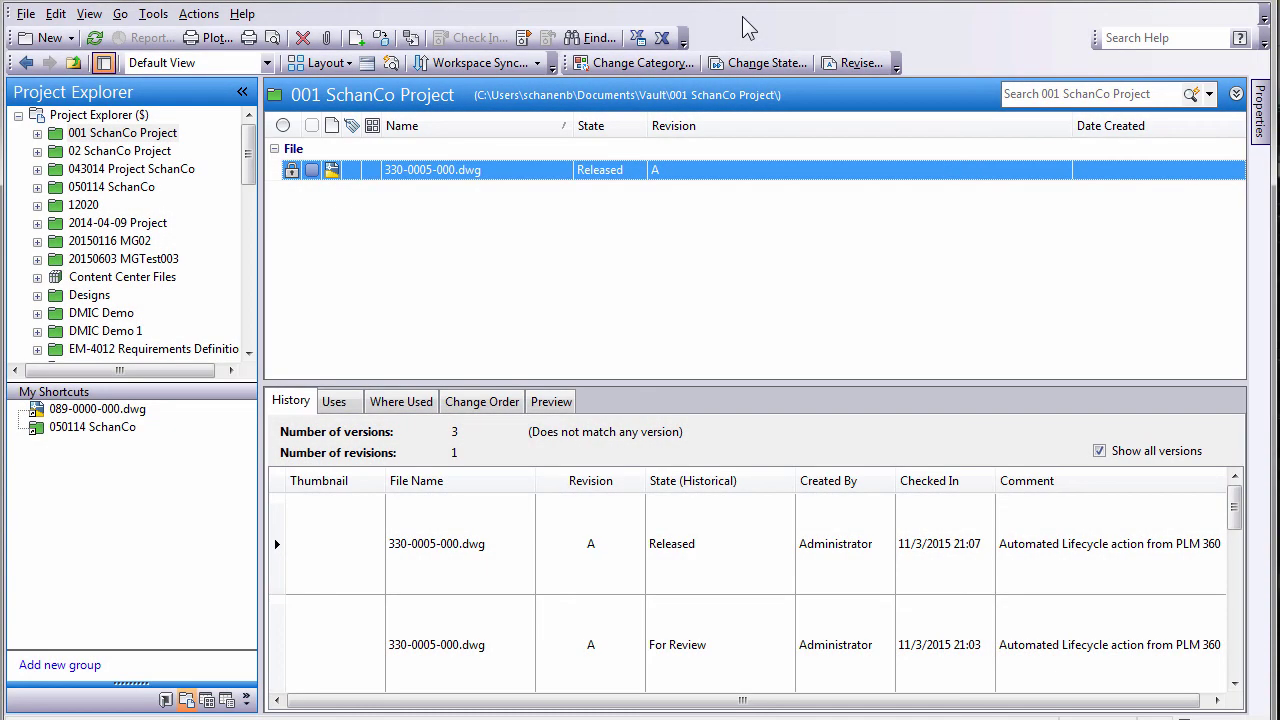
{"action": "left_click", "coordinate": [94, 38]}
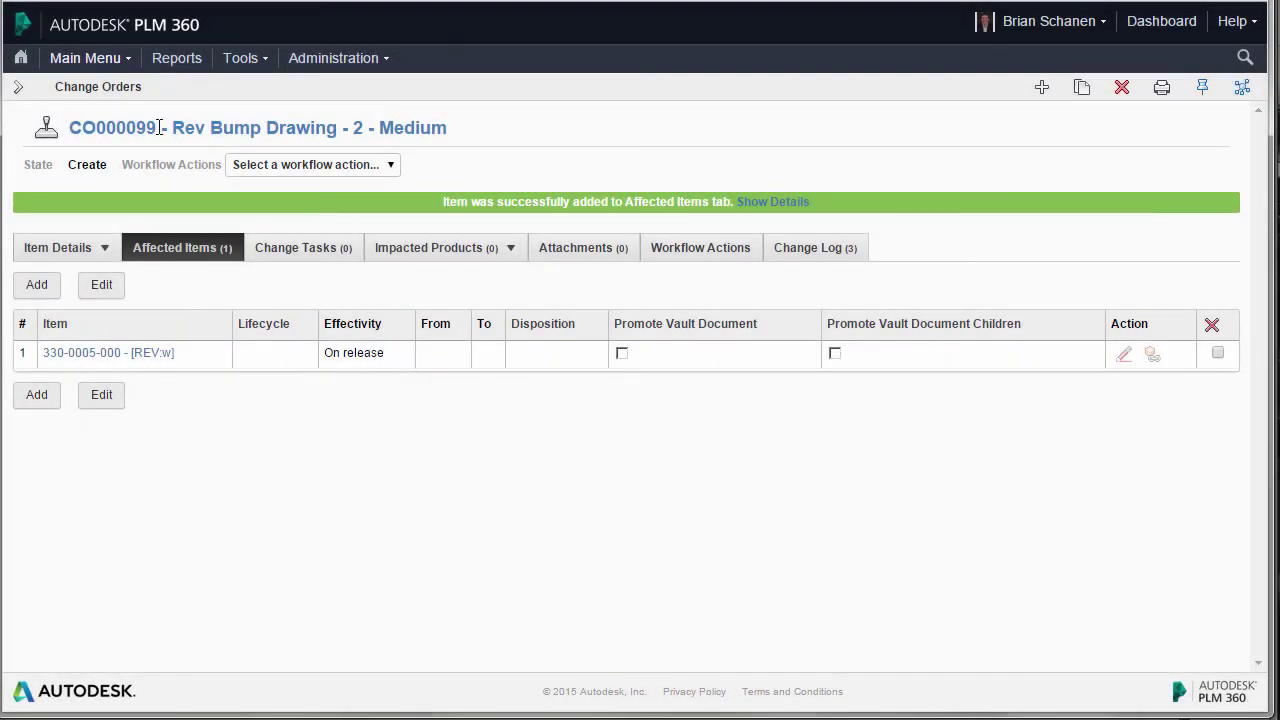
{"action": "left_click", "coordinate": [104, 287]}
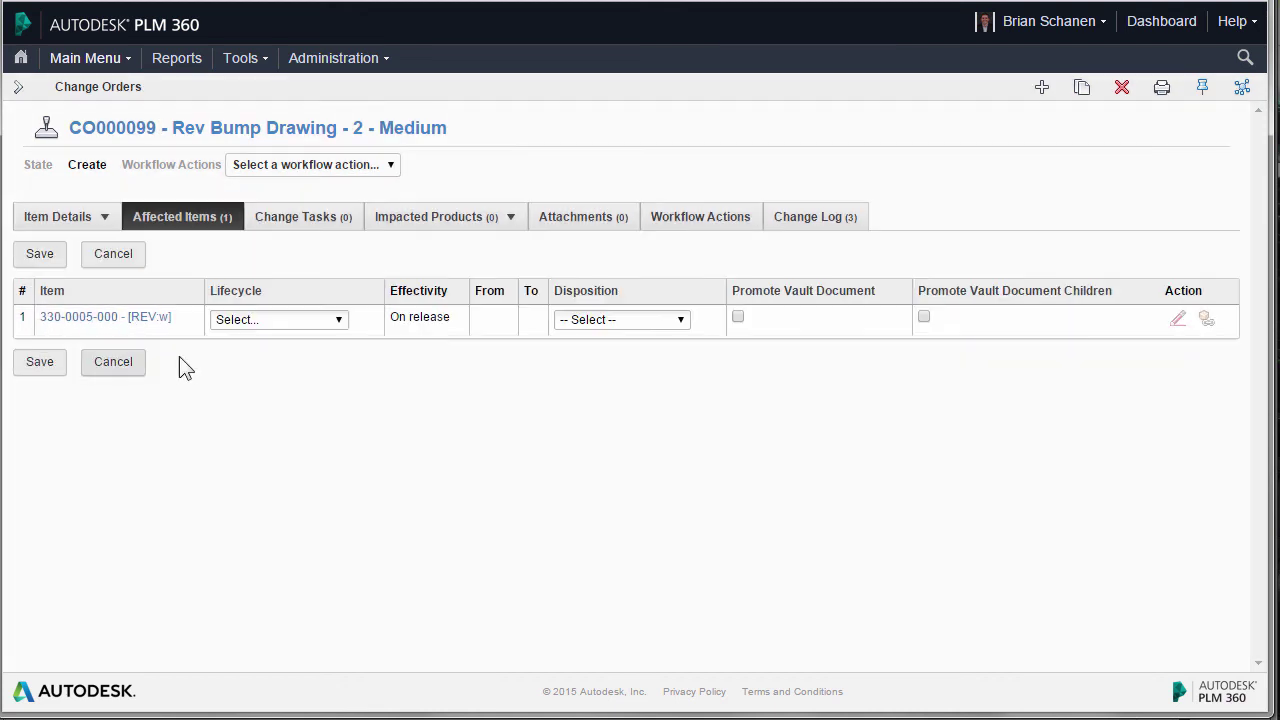
{"action": "left_click", "coordinate": [288, 320]}
{"action": "left_click", "coordinate": [294, 355]}
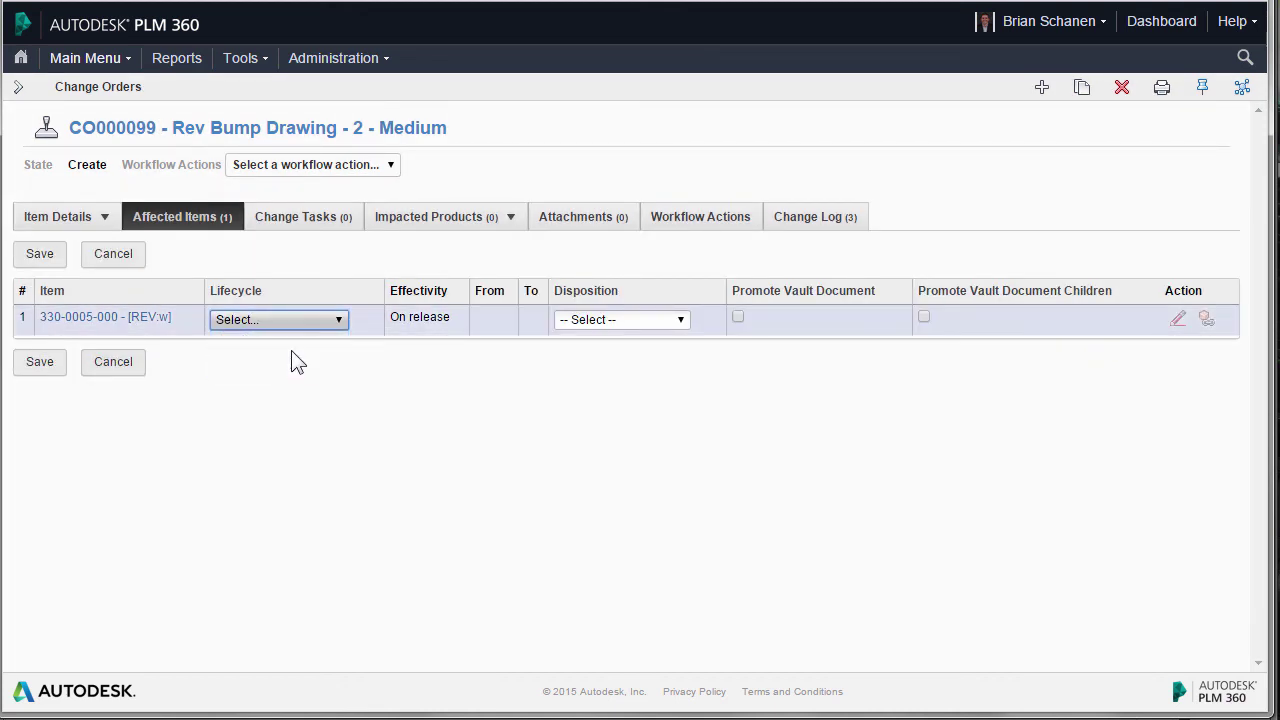
{"action": "left_click", "coordinate": [640, 321]}
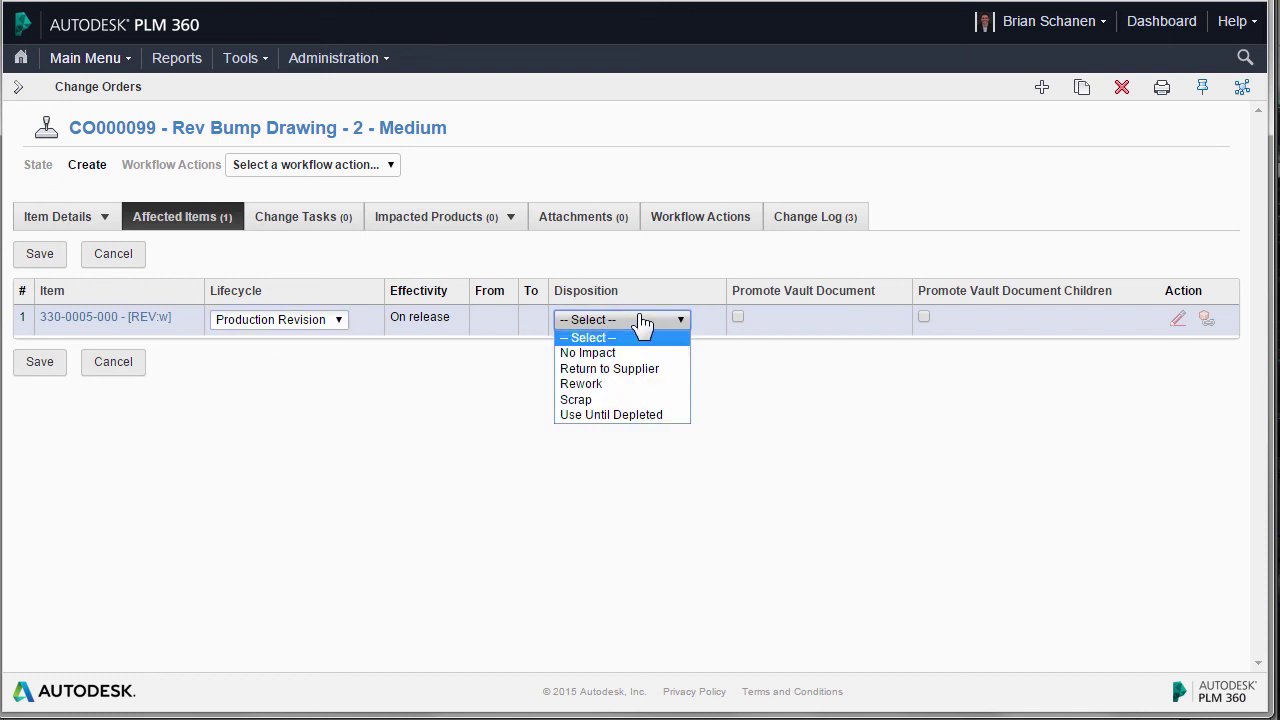
{"action": "left_click", "coordinate": [588, 353]}
{"action": "left_click", "coordinate": [738, 317]}
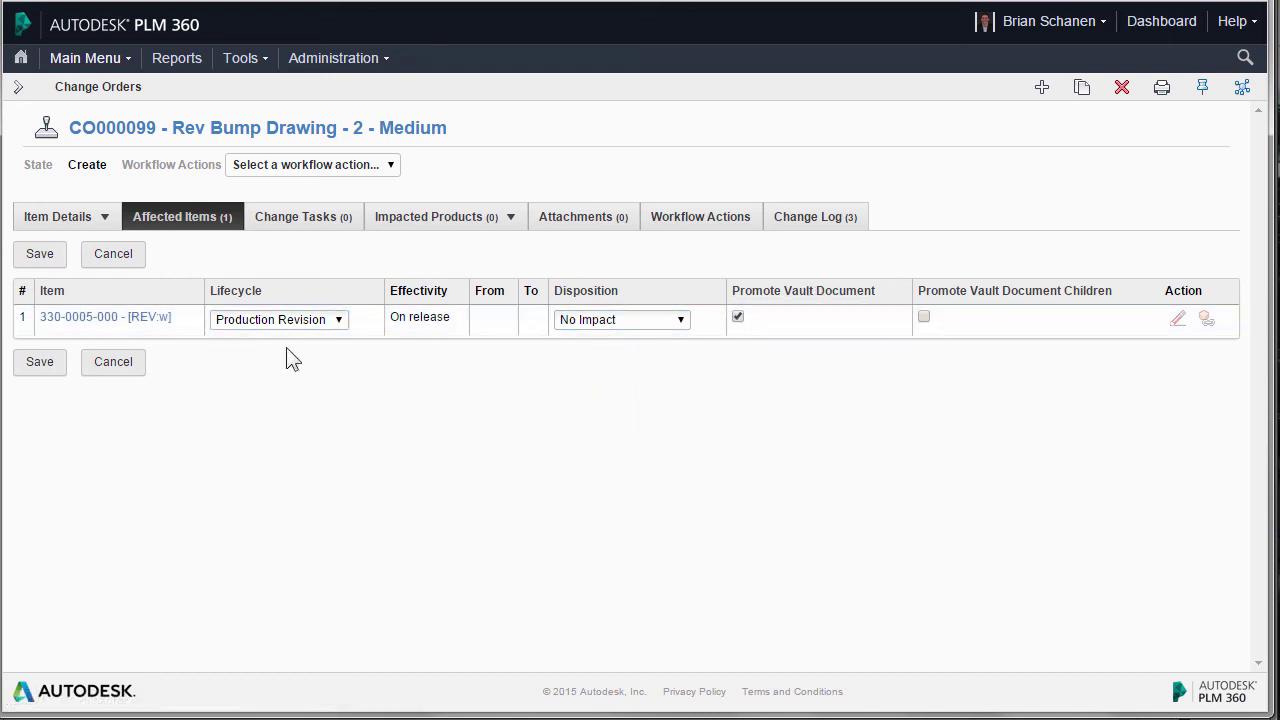
{"action": "left_click", "coordinate": [42, 363]}
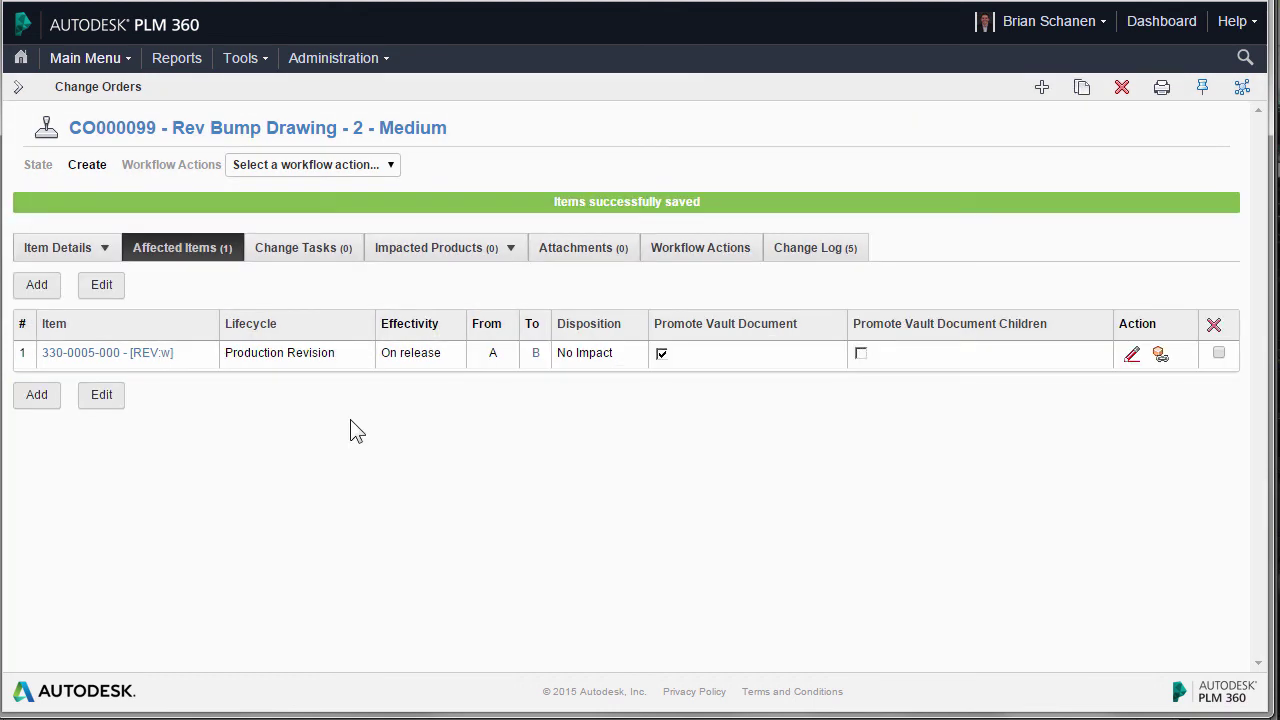
Perform and save the Route Change workflow step for the change order
{"action": "left_click", "coordinate": [700, 248]}
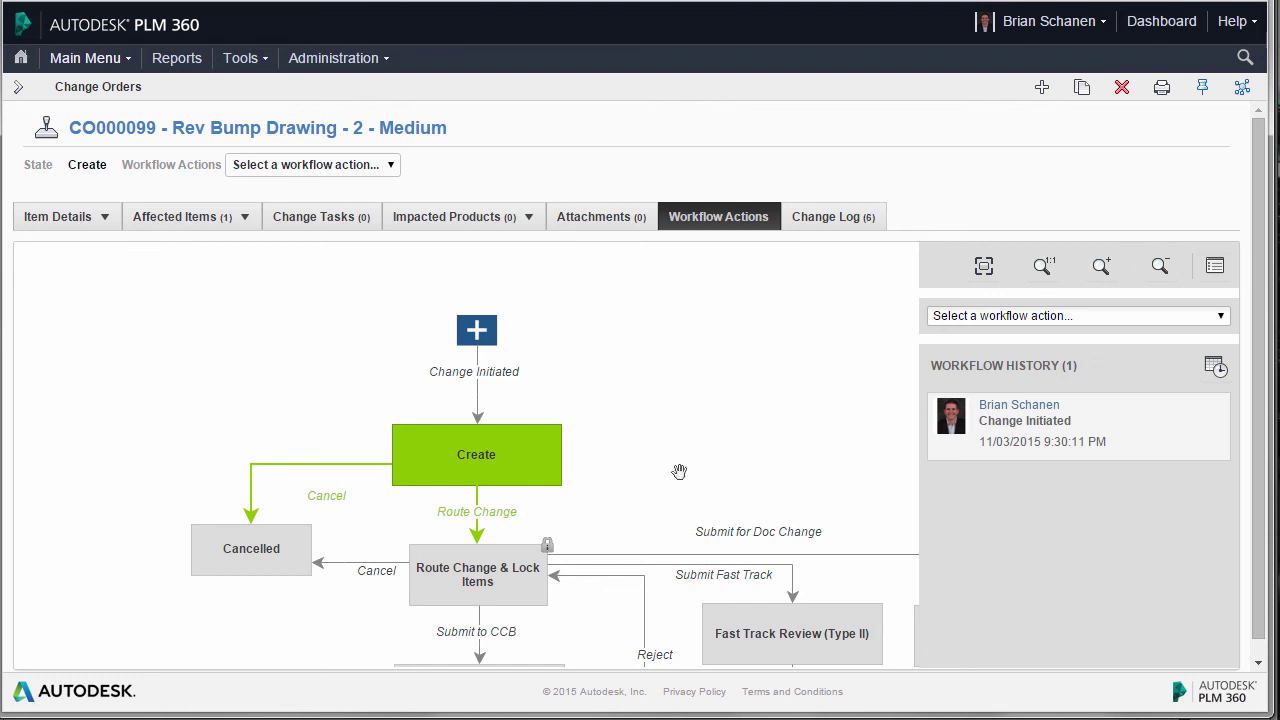
{"action": "left_click", "coordinate": [494, 519]}
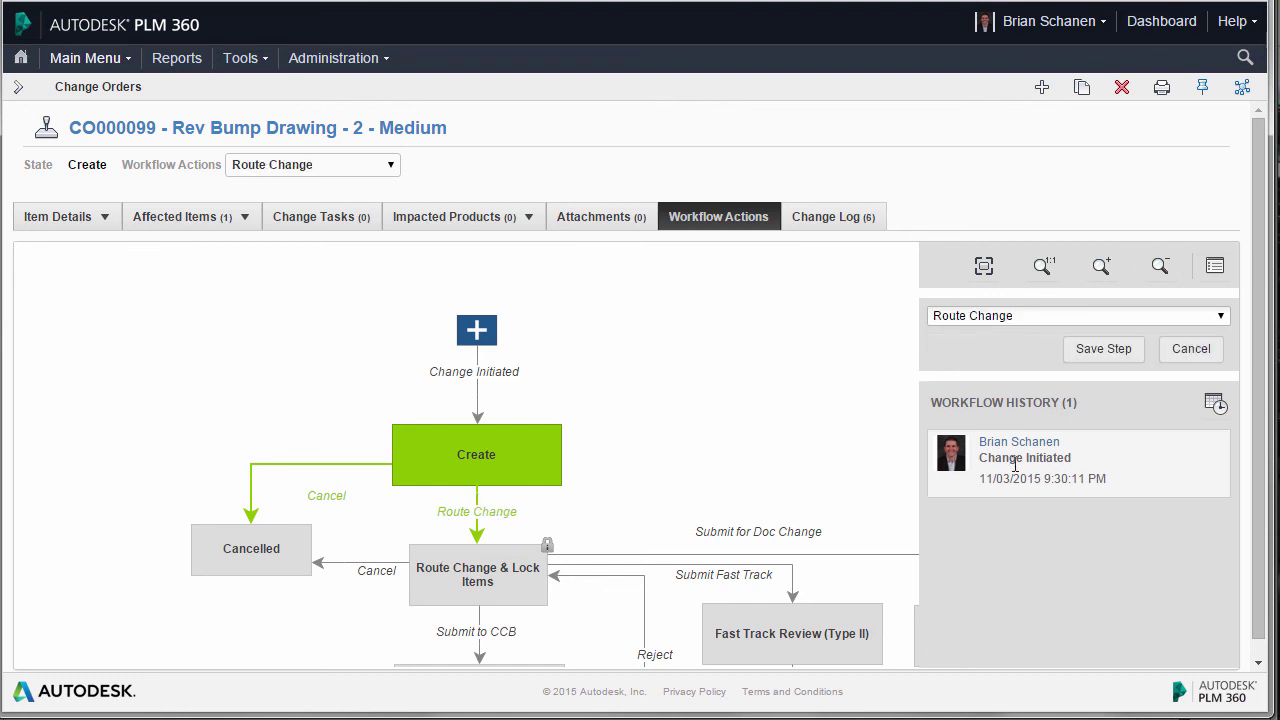
{"action": "left_click", "coordinate": [1089, 350]}
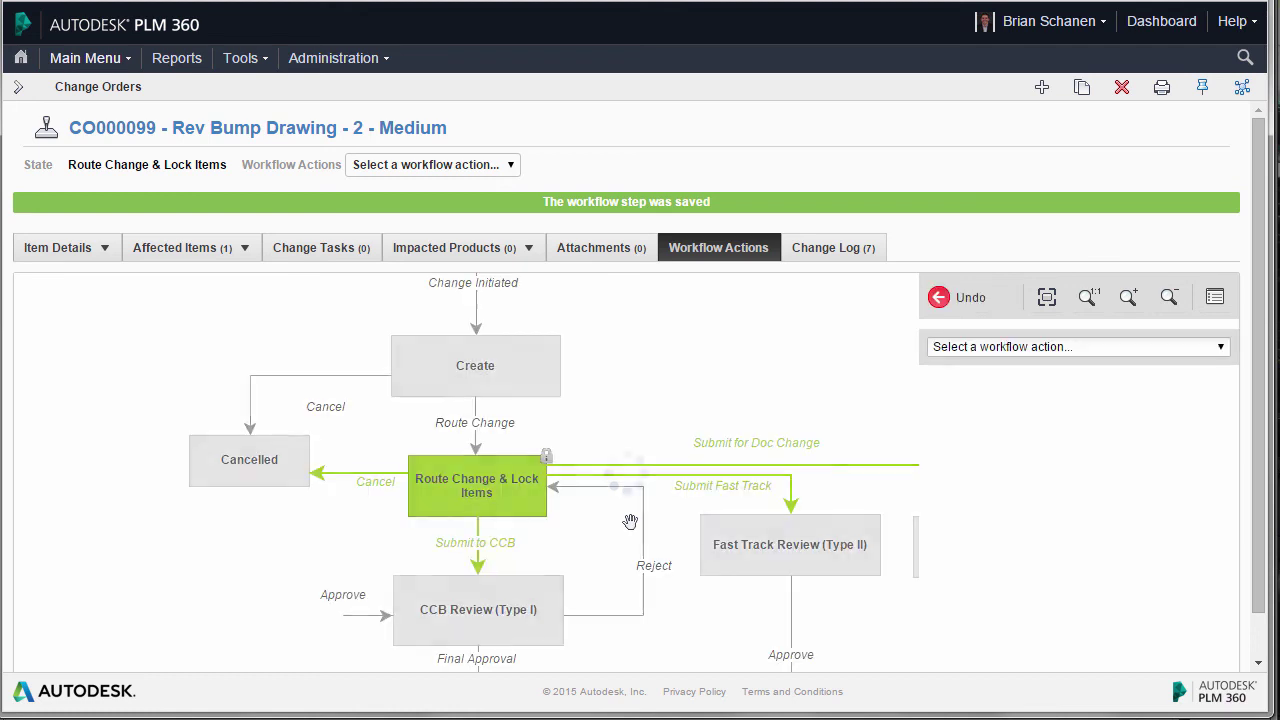
Perform and save the Submit to CCB workflow step, and switch to Vault and refresh to check the drawing's state
{"action": "left_click", "coordinate": [485, 555]}
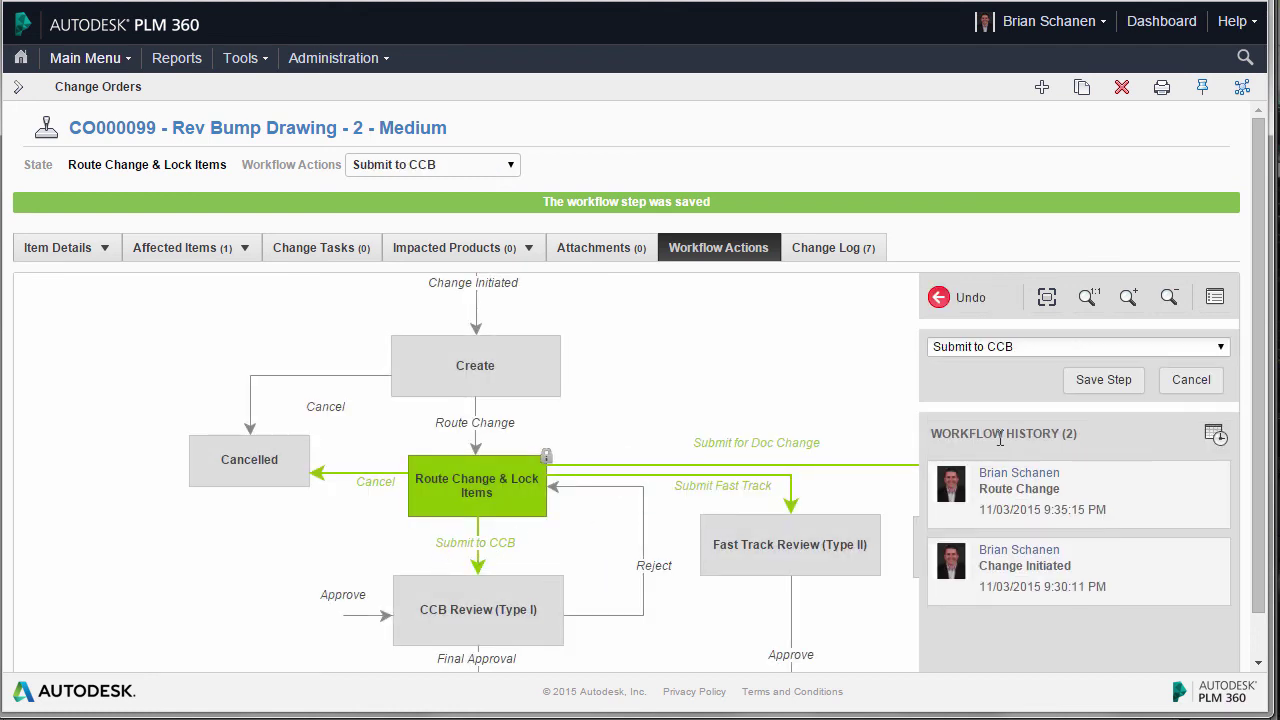
{"action": "left_click", "coordinate": [1080, 385]}
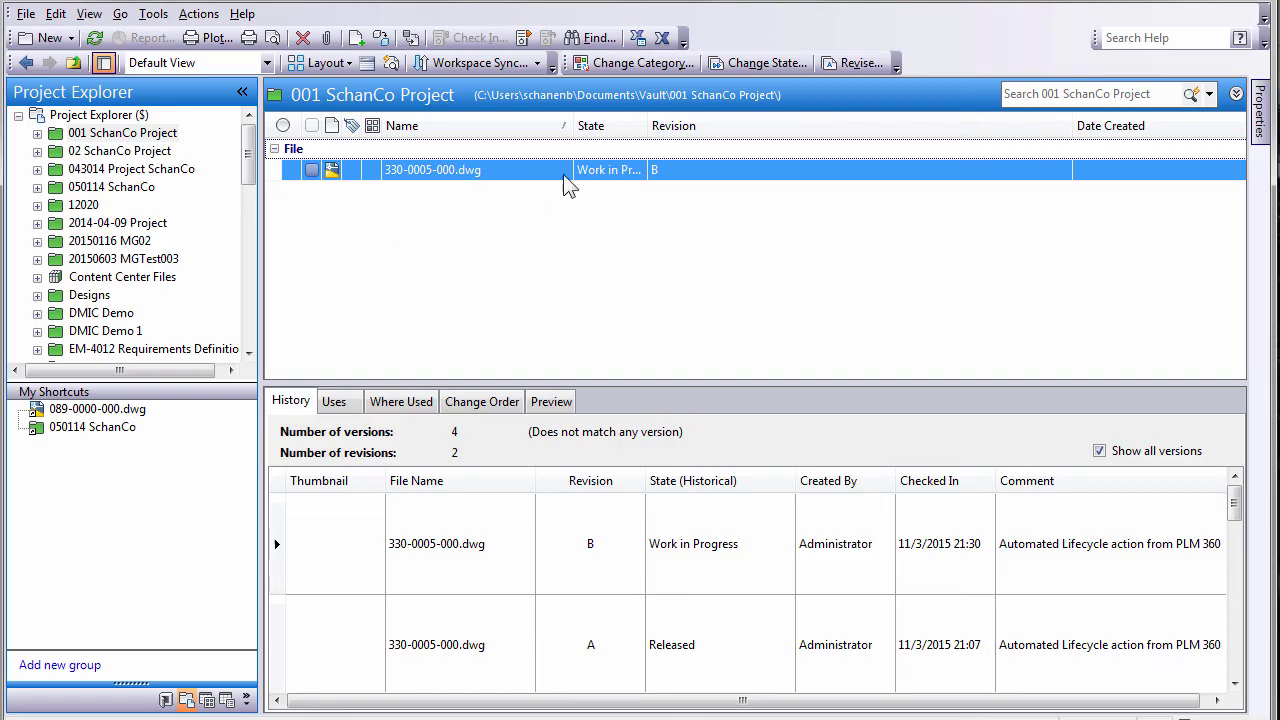
{"action": "left_click", "coordinate": [94, 37]}
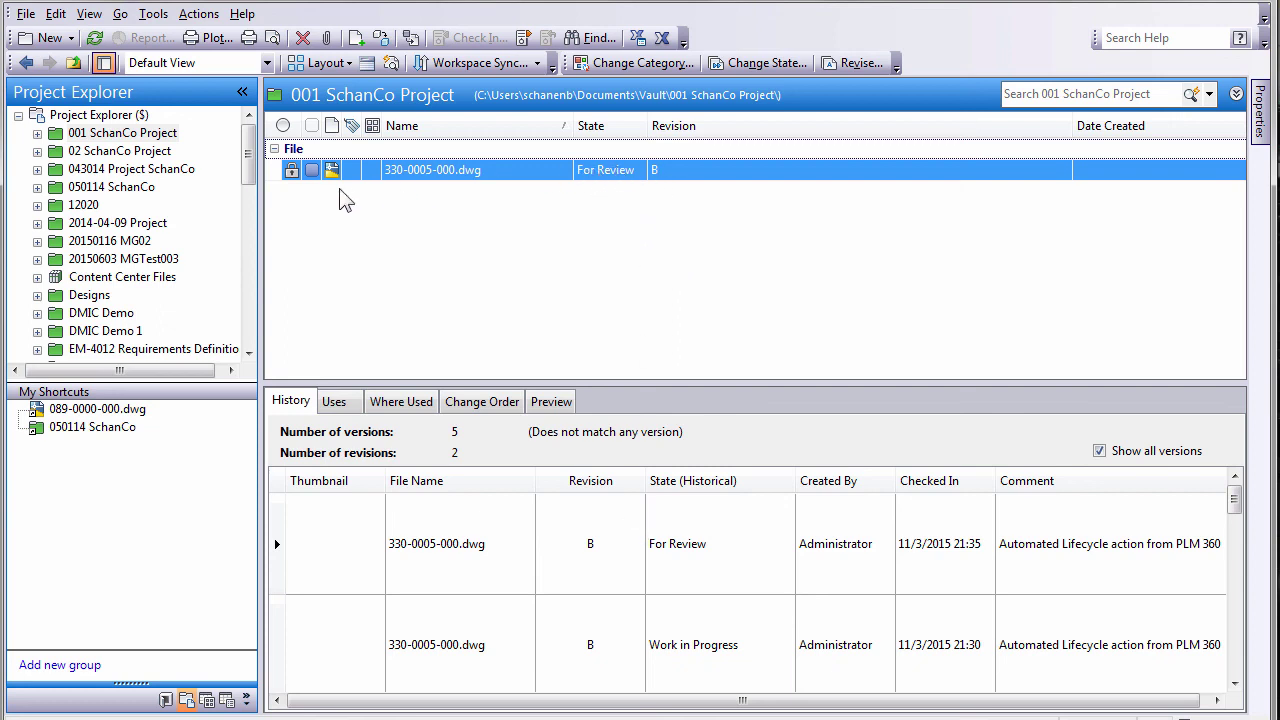
{"action": "mouse_move", "coordinate": [292, 177]}
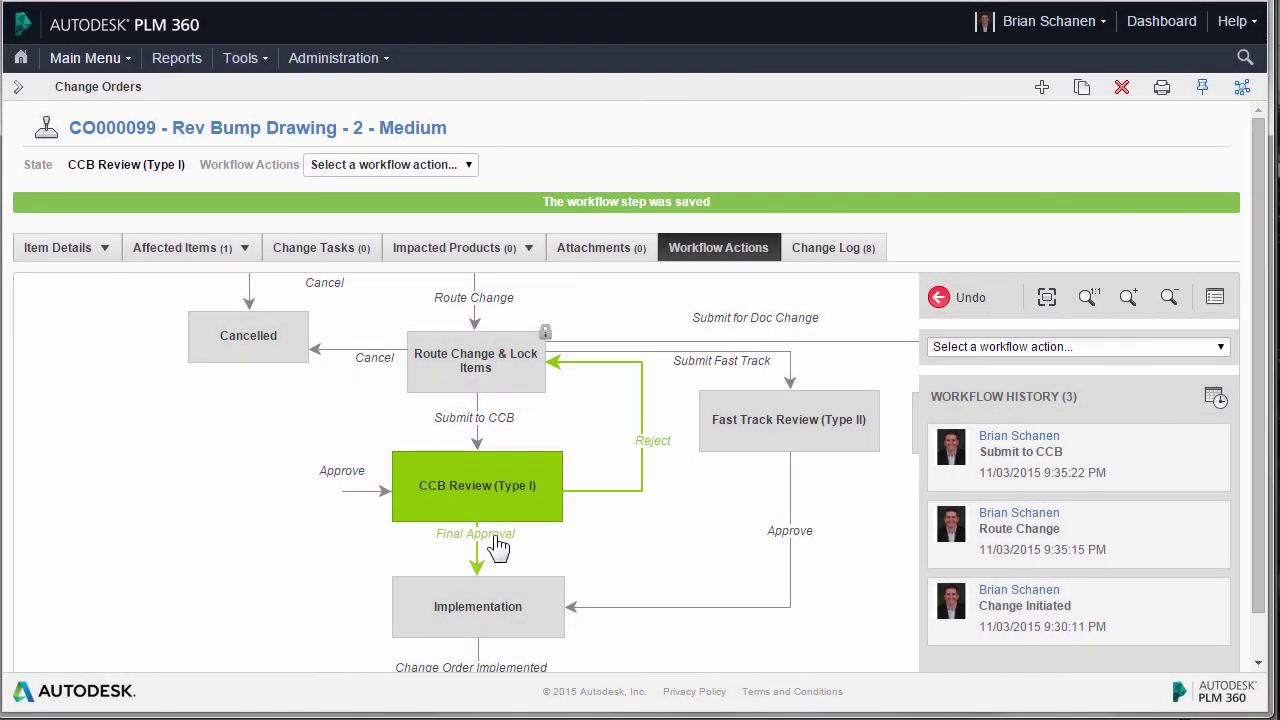
Back in PLM 360, perform and save the Final Approval and Change Order Implemented workflow steps for the change order
{"action": "left_click", "coordinate": [493, 543]}
{"action": "left_click", "coordinate": [1130, 376]}
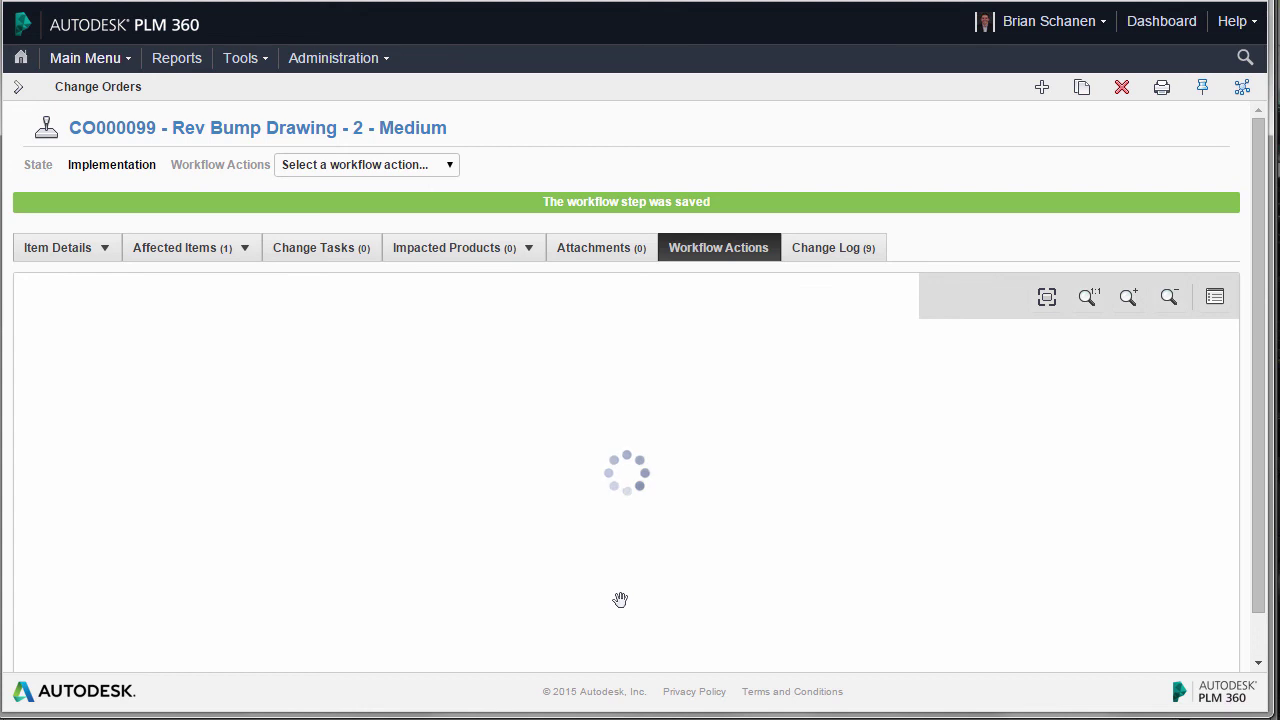
{"action": "left_click", "coordinate": [489, 566]}
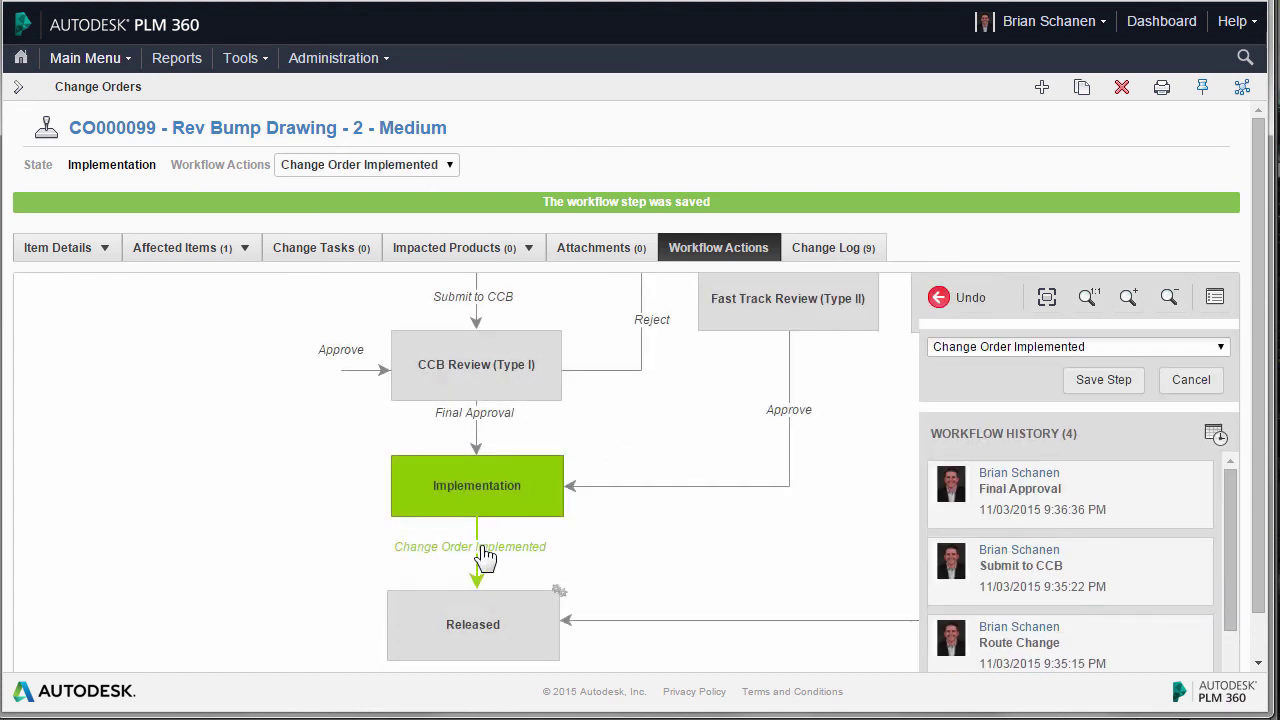
{"action": "left_click", "coordinate": [1103, 380]}
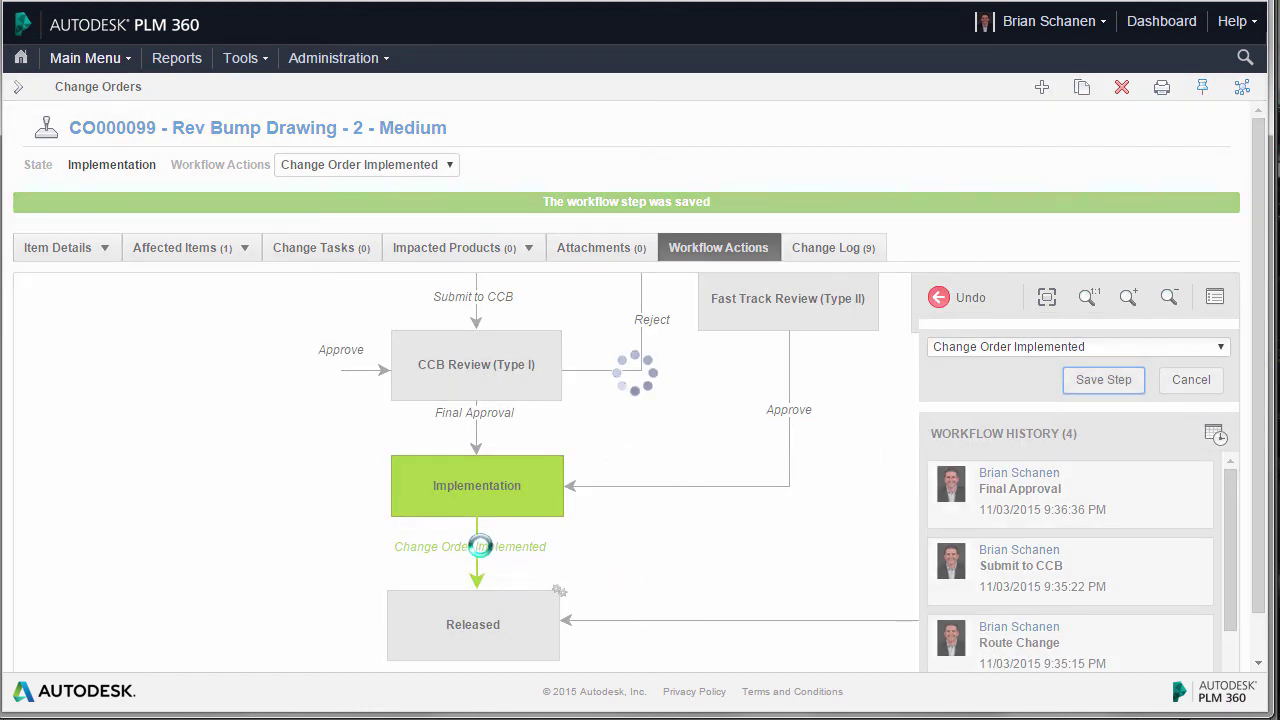